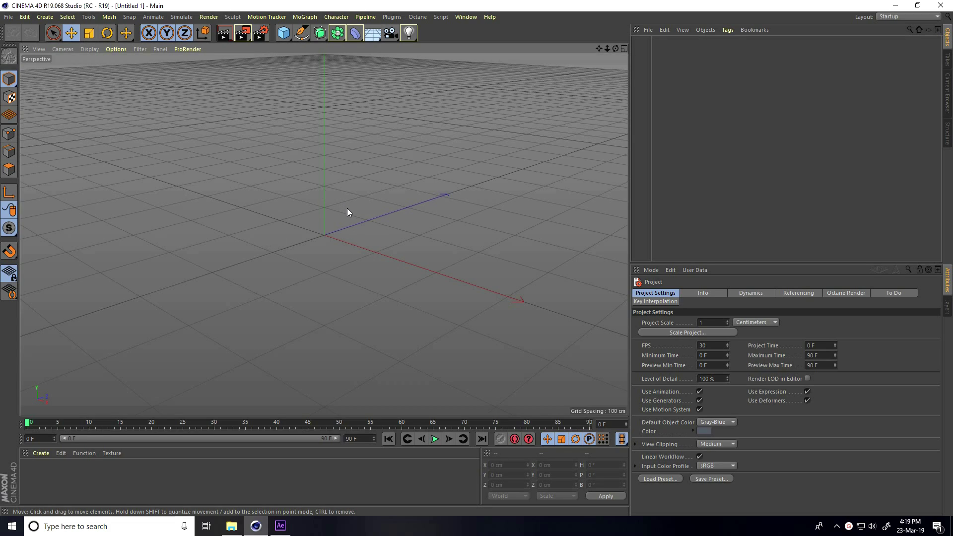
Step: Open the MoGraph menu in the empty 30 FPS, 90-frame Cinema 4D scene
{"action": "left_click", "coordinate": [304, 17]}
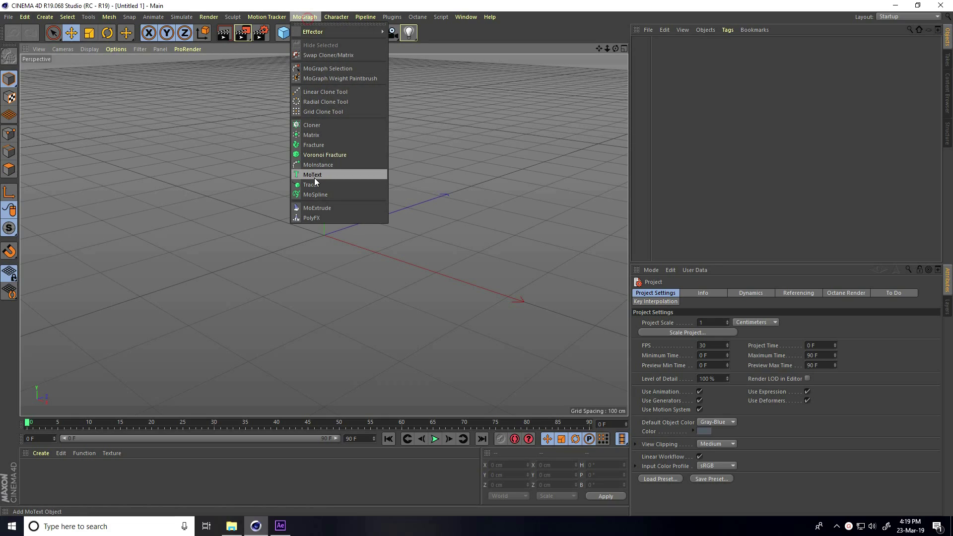
Step: Add a MoText object spelling 'S', aligned Middle, in Arial Black
{"action": "left_click", "coordinate": [329, 174]}
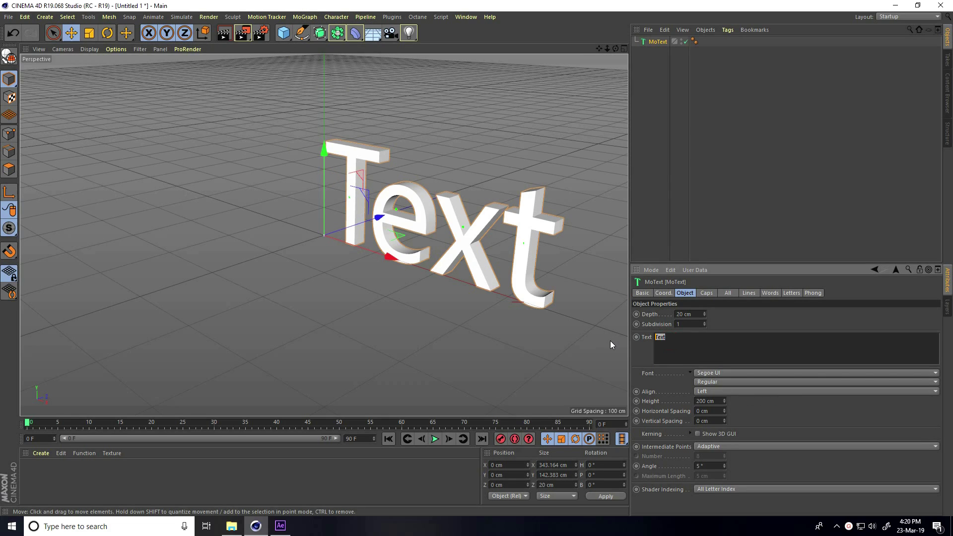
{"action": "type", "text": "S"}
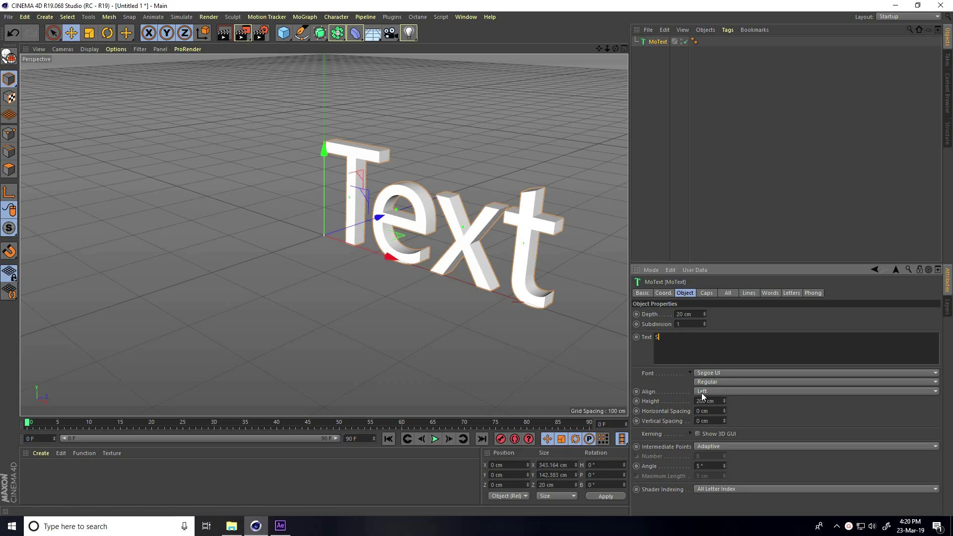
{"action": "left_click", "coordinate": [702, 392]}
{"action": "left_click", "coordinate": [706, 410]}
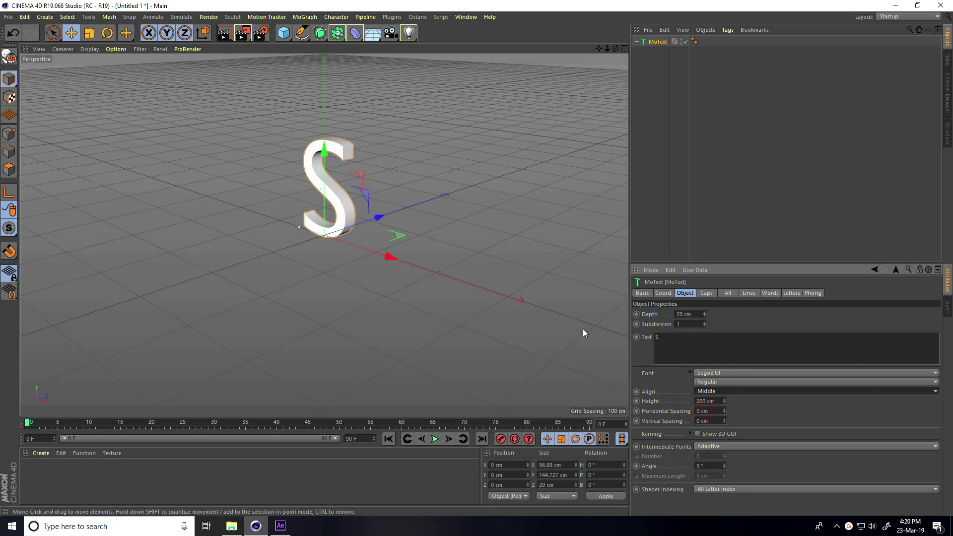
{"action": "left_click", "coordinate": [711, 374]}
{"action": "scroll", "coordinate": [710, 374], "scroll_direction": "up", "scroll_amount": 15}
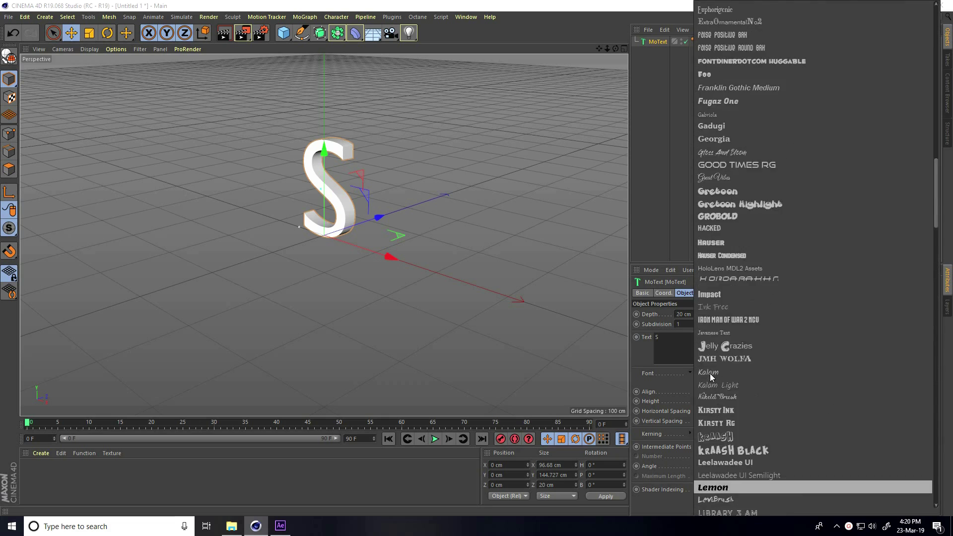
{"action": "scroll", "coordinate": [710, 372], "scroll_direction": "up", "scroll_amount": 10}
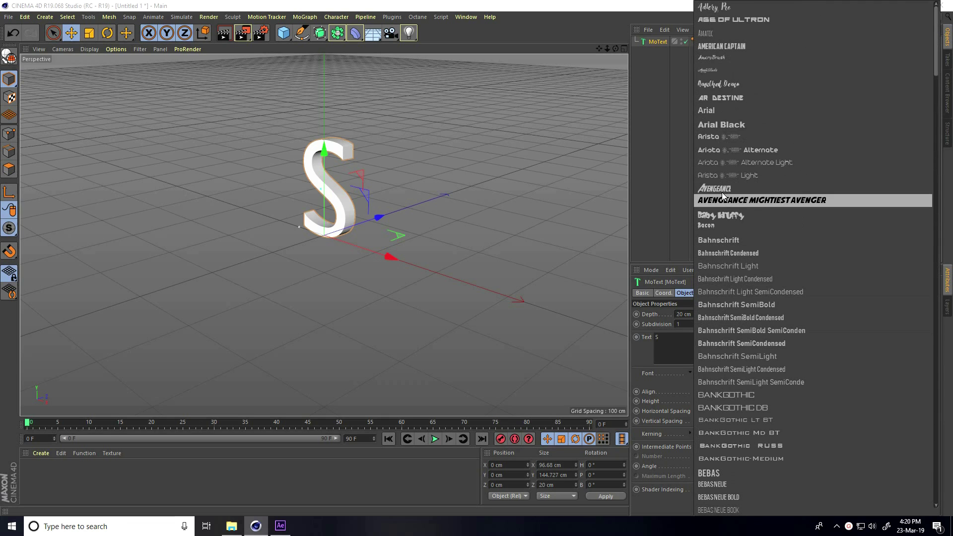
{"action": "left_click", "coordinate": [718, 125]}
{"action": "scroll", "coordinate": [364, 128], "scroll_direction": "up", "scroll_amount": 6}
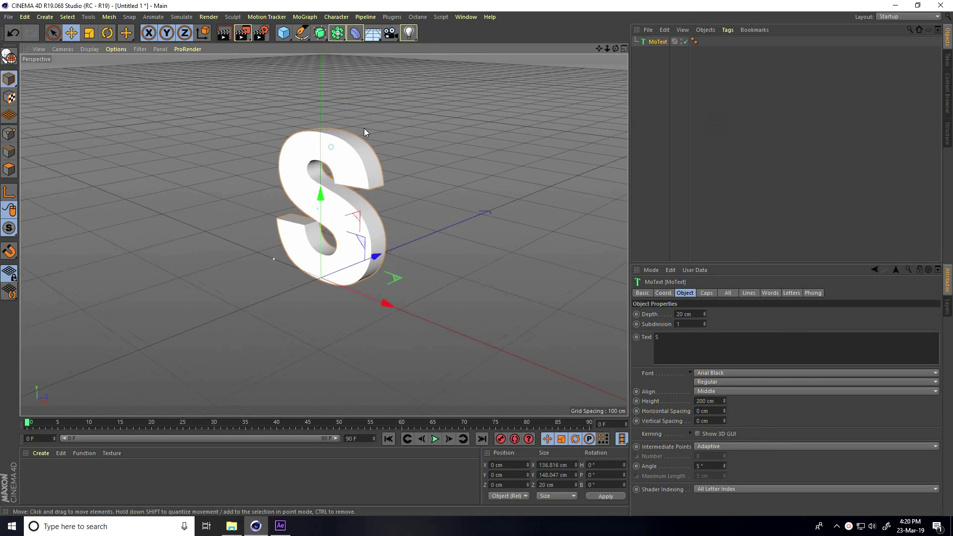
{"action": "left_click", "coordinate": [91, 49]}
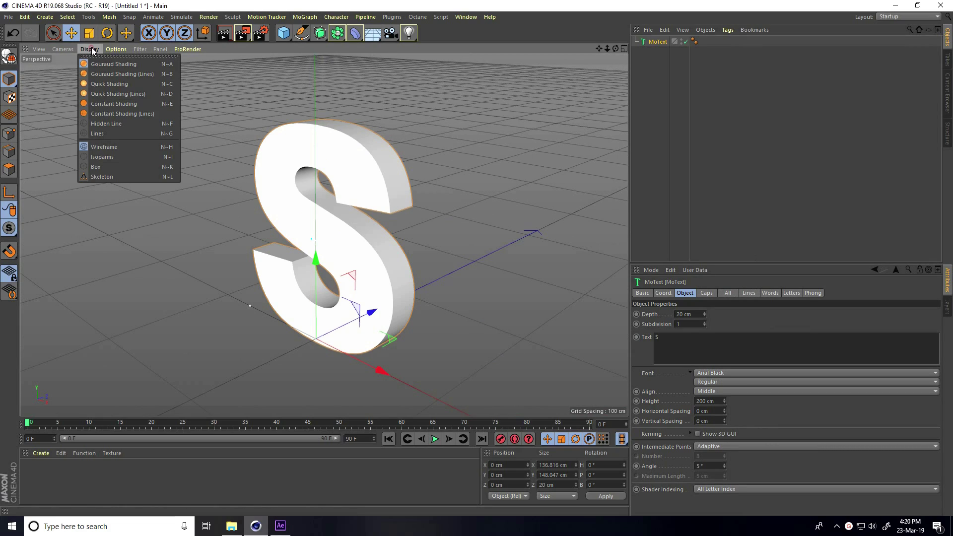
Step: Show Gouraud Shading (Lines) and extrude the S 30 cm deep with 3 subdivisions
{"action": "left_click", "coordinate": [100, 76]}
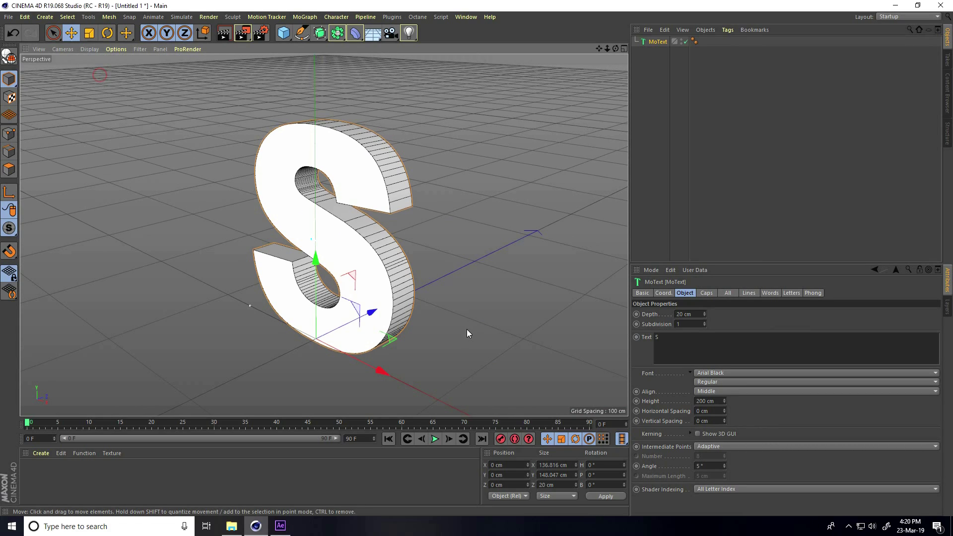
{"action": "left_click", "coordinate": [695, 314]}
{"action": "type", "text": "30"}
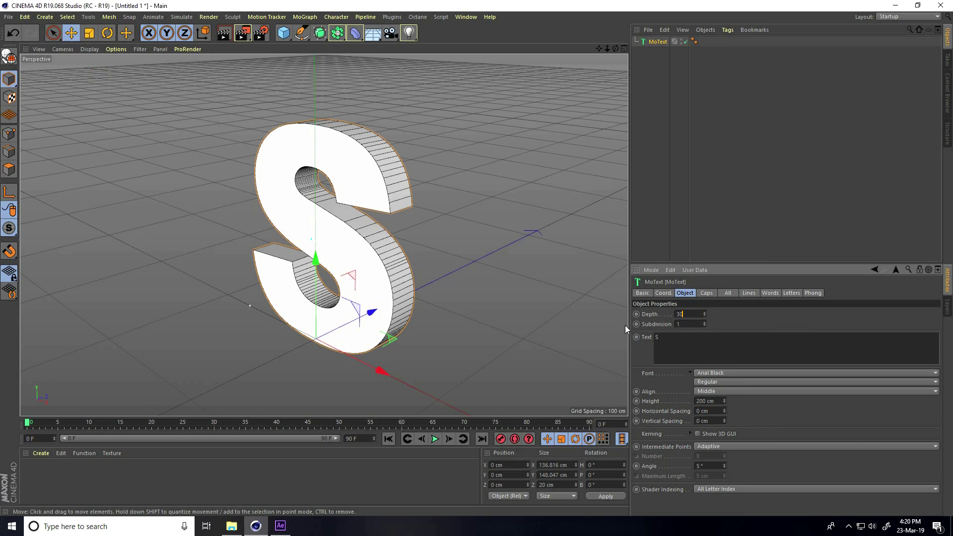
{"action": "key", "text": "Return"}
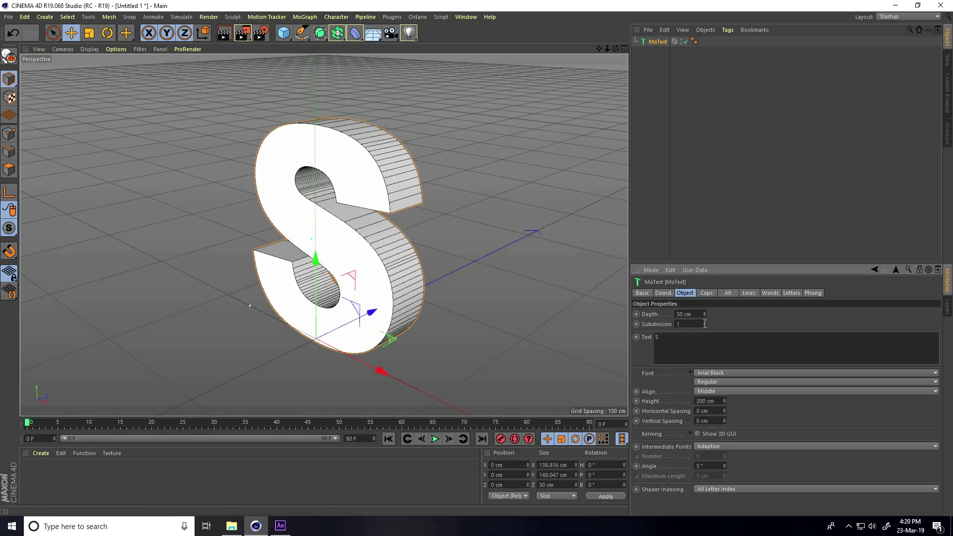
{"action": "left_click", "coordinate": [705, 323]}
{"action": "left_click", "coordinate": [704, 323]}
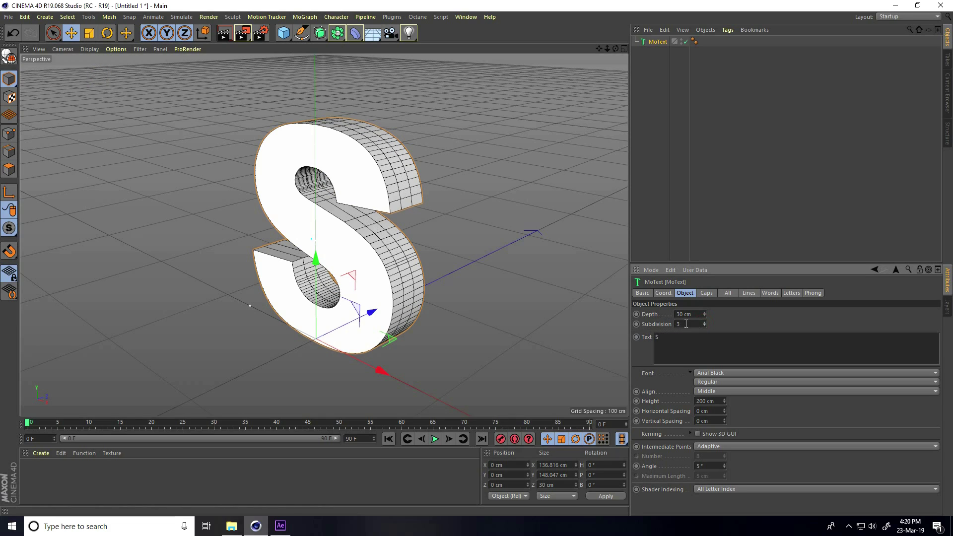
Step: Switch the S's intermediate points to Uniform and lower their number to 1
{"action": "left_click", "coordinate": [701, 447]}
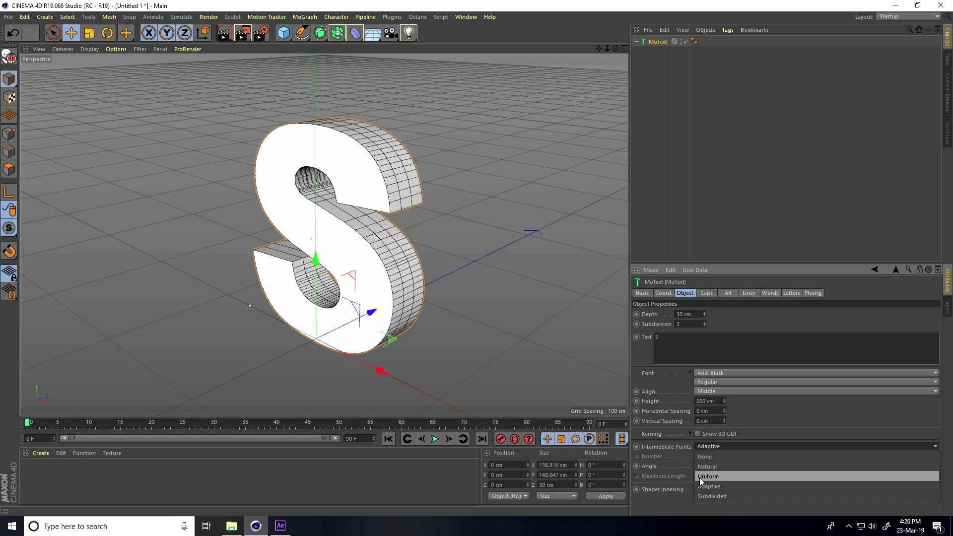
{"action": "left_click", "coordinate": [716, 478]}
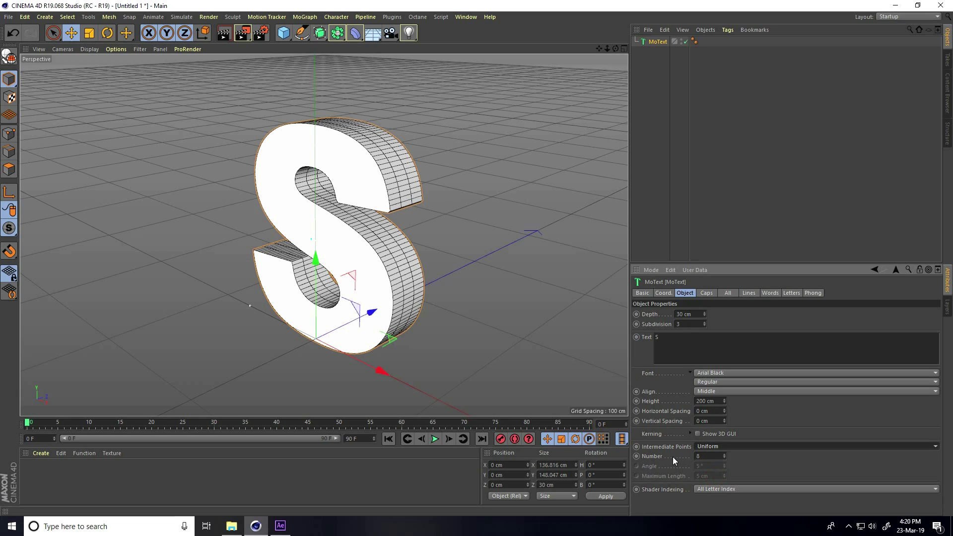
{"action": "left_click", "coordinate": [725, 458]}
{"action": "left_click", "coordinate": [725, 459]}
{"action": "left_click", "coordinate": [725, 459]}
{"action": "left_click", "coordinate": [724, 459]}
{"action": "left_click", "coordinate": [725, 459]}
{"action": "left_click", "coordinate": [725, 458]}
{"action": "left_click", "coordinate": [725, 459]}
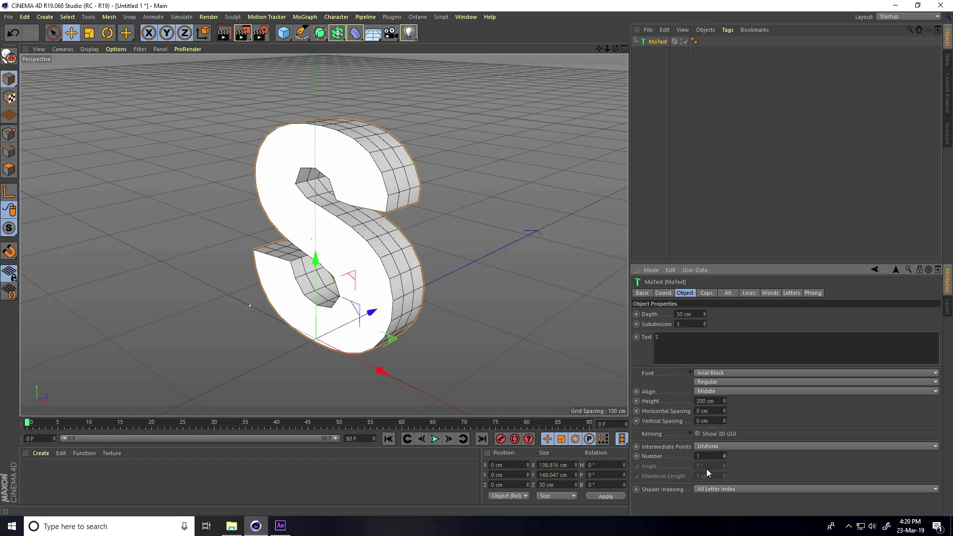
{"action": "left_click_drag", "start_coordinate": [347, 208], "coordinate": [420, 234], "text": "alt"}
{"action": "left_click", "coordinate": [711, 295]}
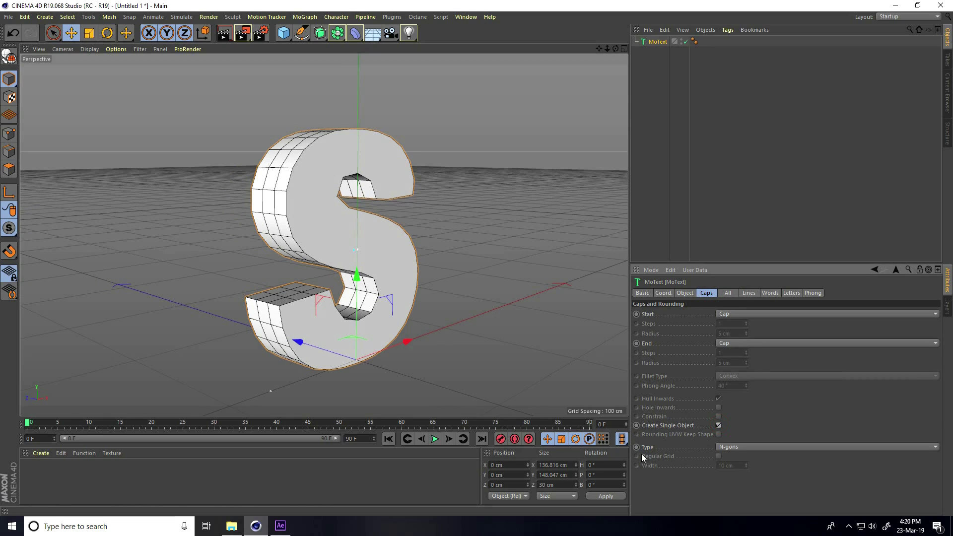
Step: Set the caps to Quadrangles with a Regular Grid of 15 cm width
{"action": "left_click", "coordinate": [729, 448]}
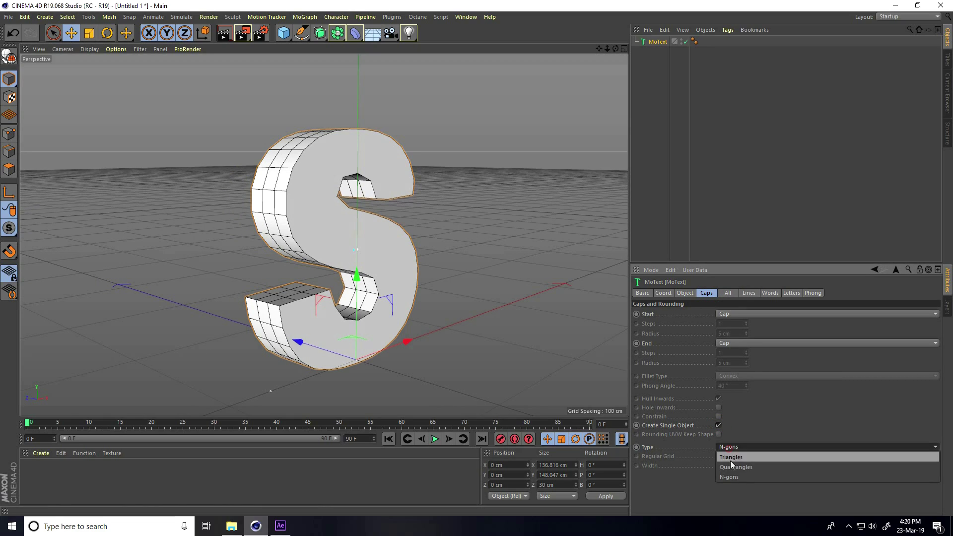
{"action": "left_click", "coordinate": [750, 467]}
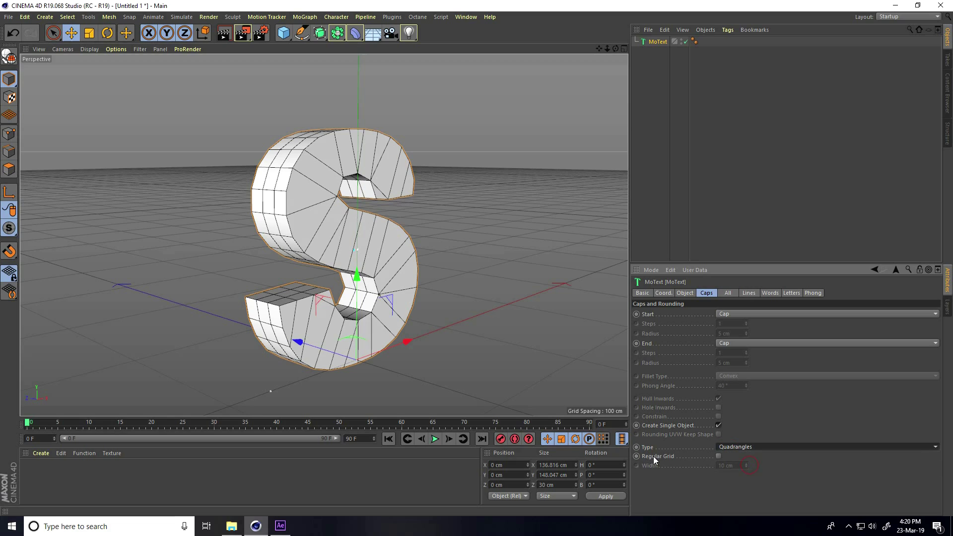
{"action": "left_click", "coordinate": [718, 456]}
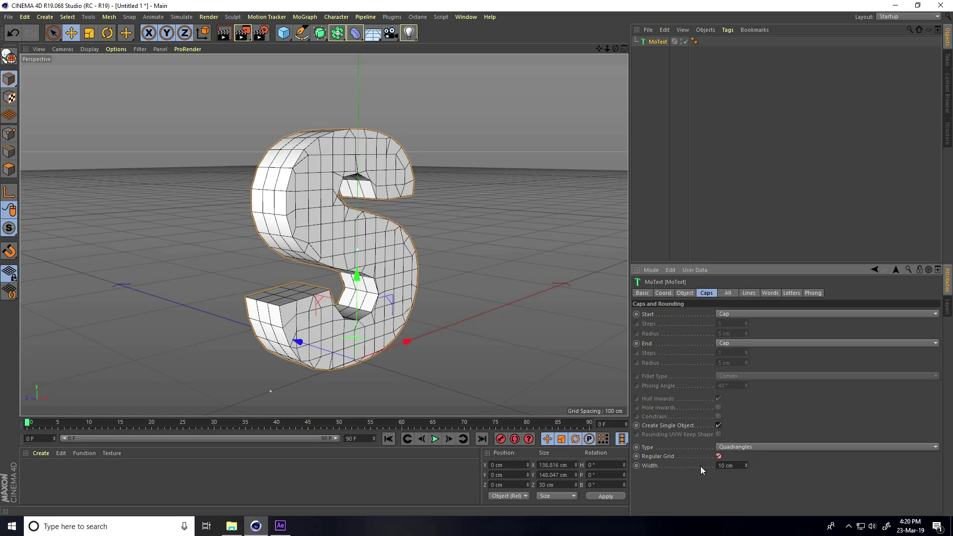
{"action": "left_click", "coordinate": [745, 463]}
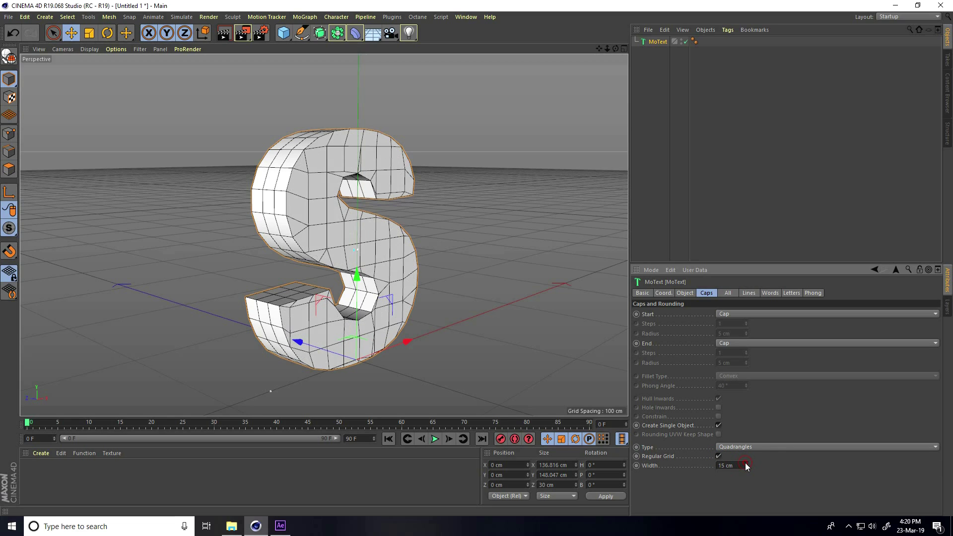
{"action": "left_click_drag", "start_coordinate": [315, 207], "coordinate": [277, 241], "text": "alt"}
{"action": "left_click_drag", "start_coordinate": [350, 234], "coordinate": [321, 220], "text": "alt"}
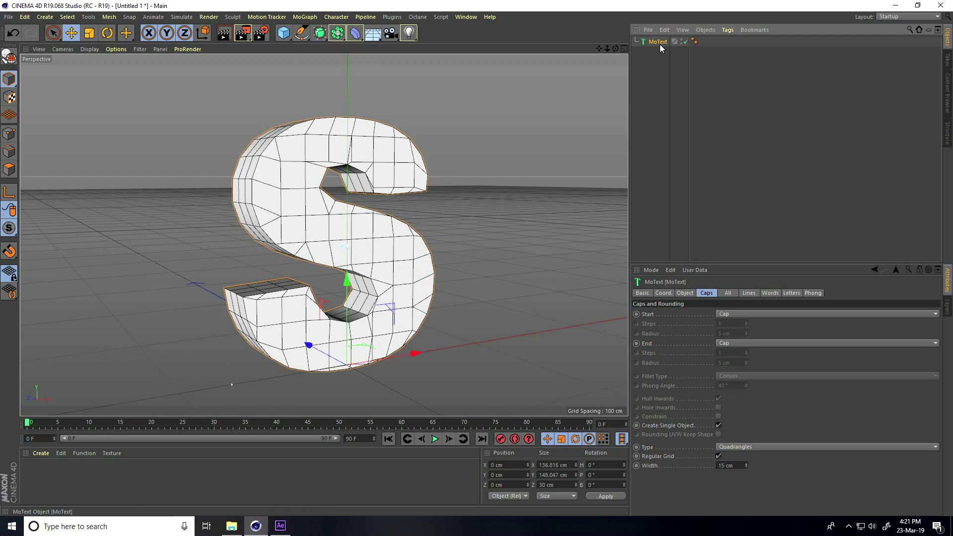
Step: Make the S editable and connect its children into one polygon object, MoText.1
{"action": "left_click", "coordinate": [7, 59]}
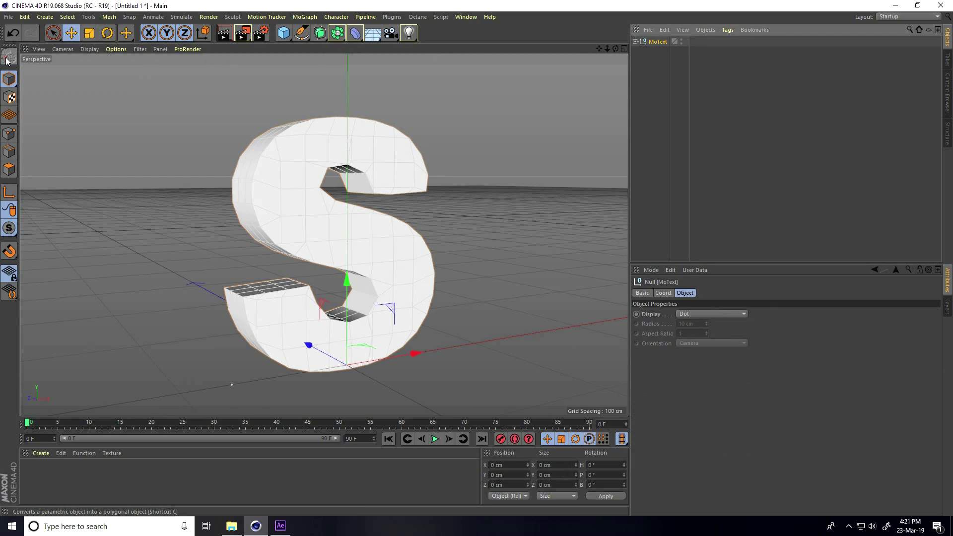
{"action": "right_click", "coordinate": [653, 43]}
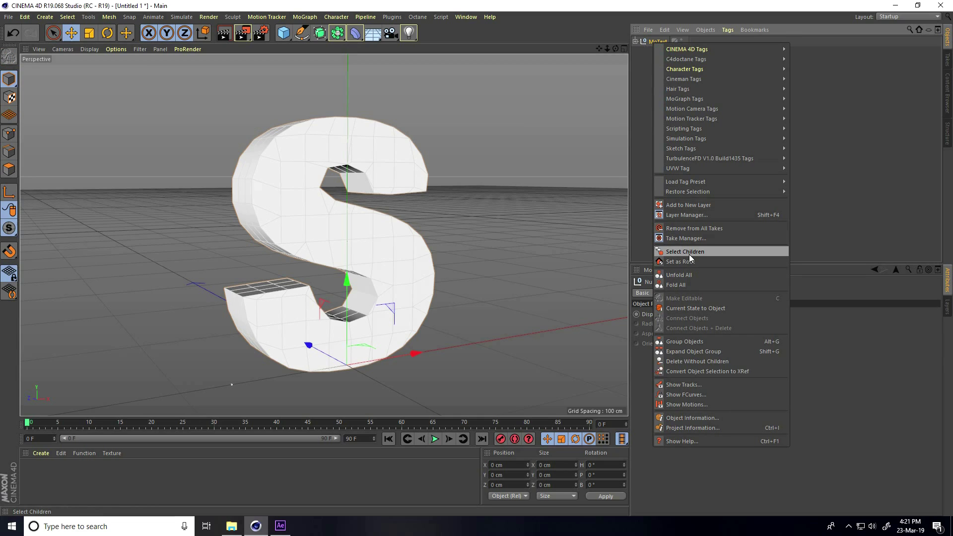
{"action": "left_click", "coordinate": [690, 255]}
{"action": "right_click", "coordinate": [654, 40]}
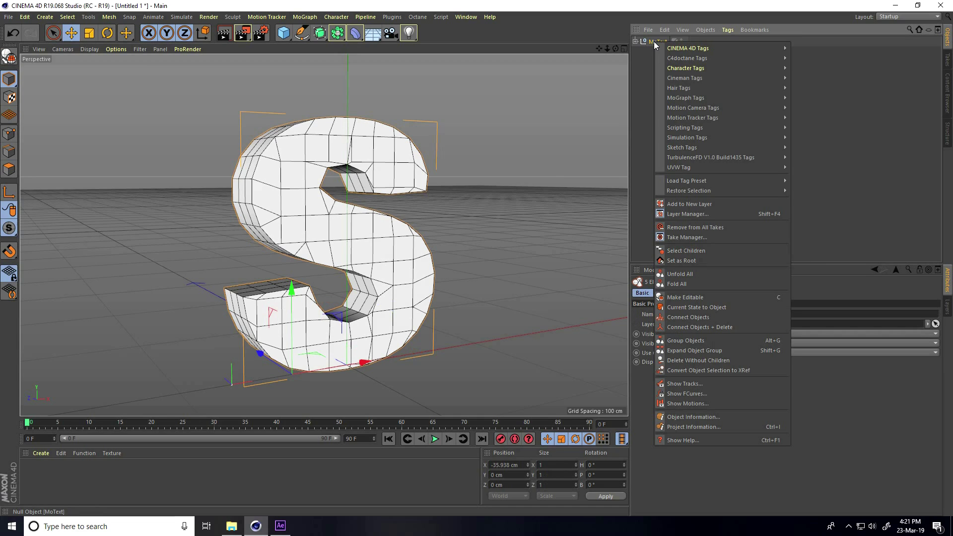
{"action": "left_click", "coordinate": [724, 327]}
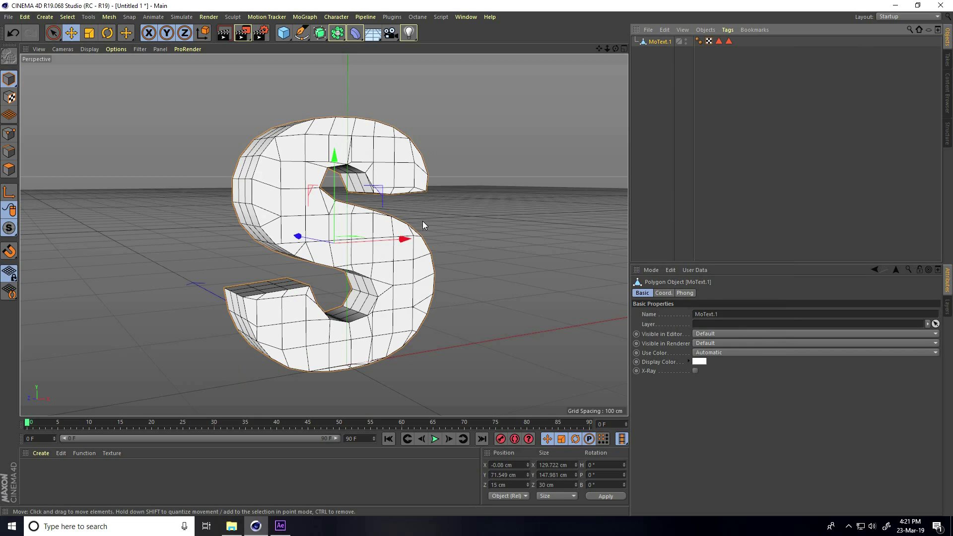
Step: Try launching NetCreator from the Plugins menu, then switch to File Explorer
{"action": "left_click", "coordinate": [392, 17]}
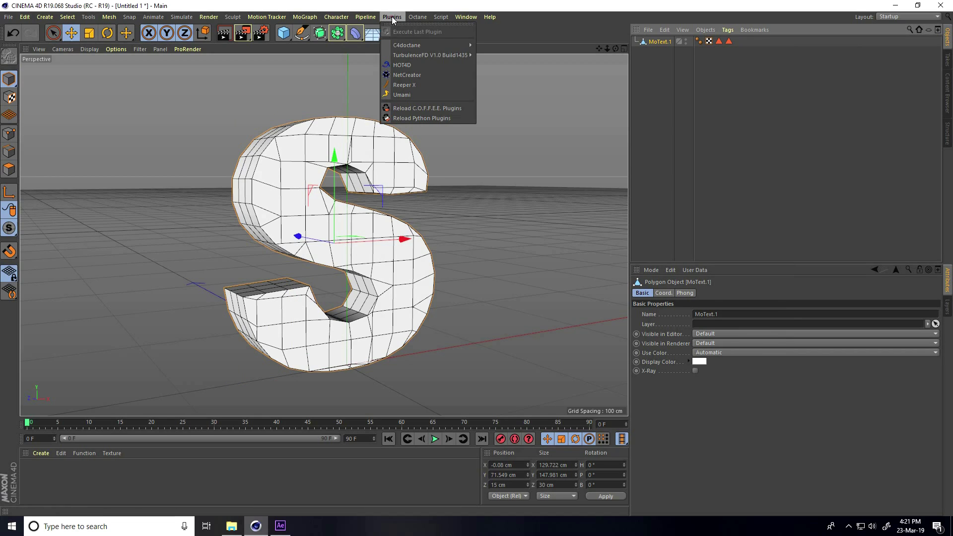
{"action": "left_click", "coordinate": [421, 76]}
{"action": "left_click", "coordinate": [232, 525]}
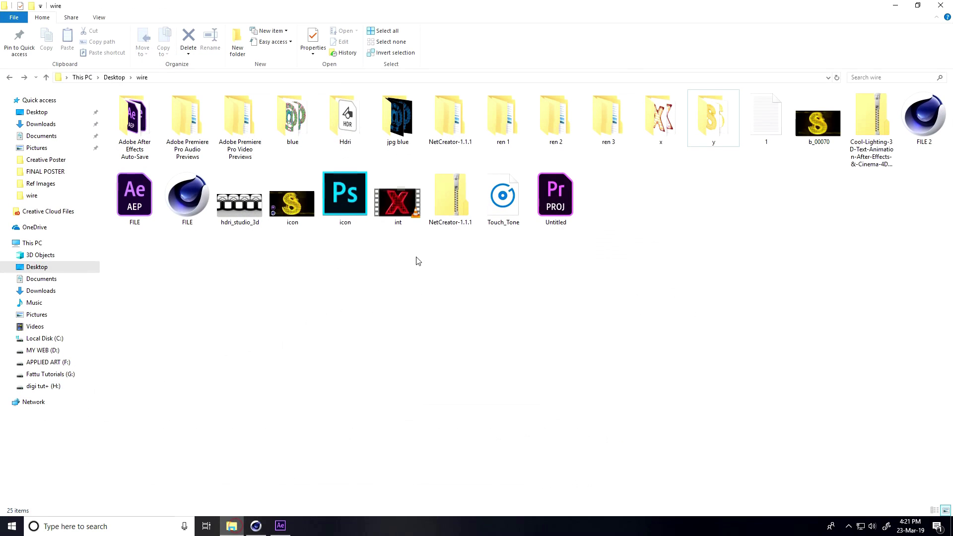
Step: Copy the NetCreator folder from the NetCreator-1.1.1 download
{"action": "left_click", "coordinate": [446, 191]}
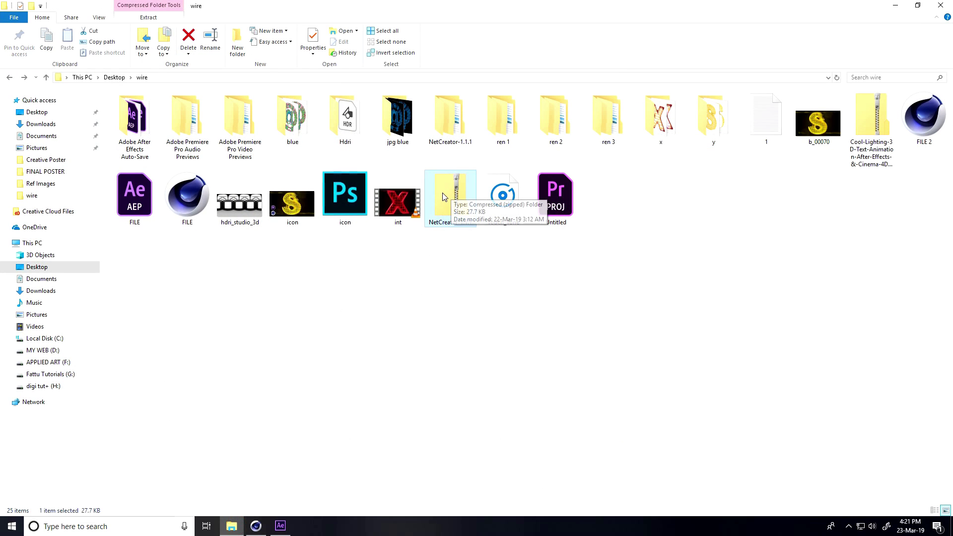
{"action": "double_click", "coordinate": [444, 132]}
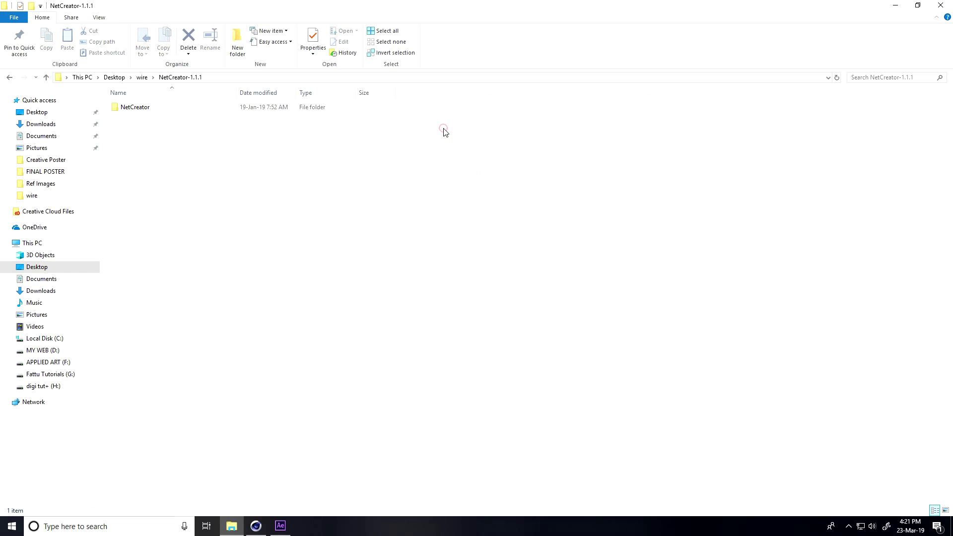
{"action": "left_click", "coordinate": [128, 110]}
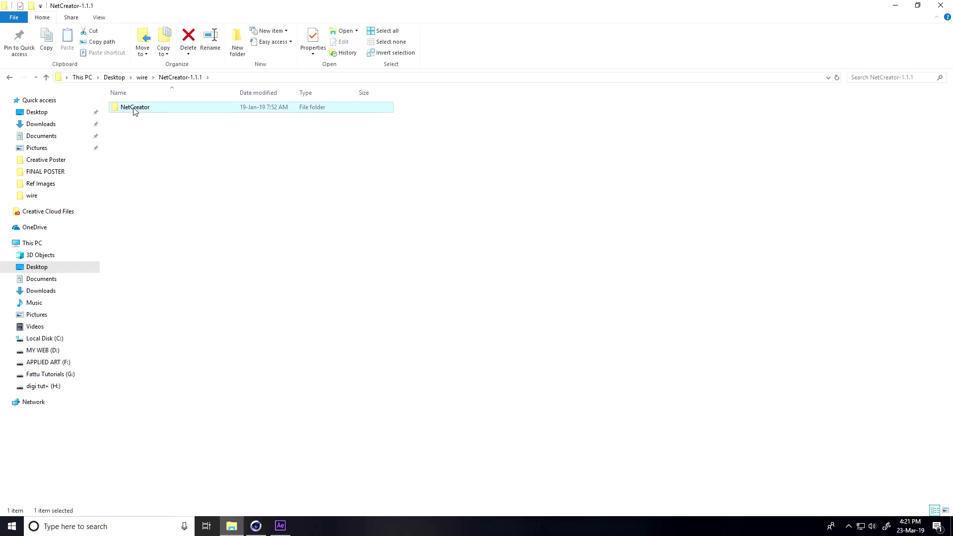
{"action": "double_click", "coordinate": [127, 112]}
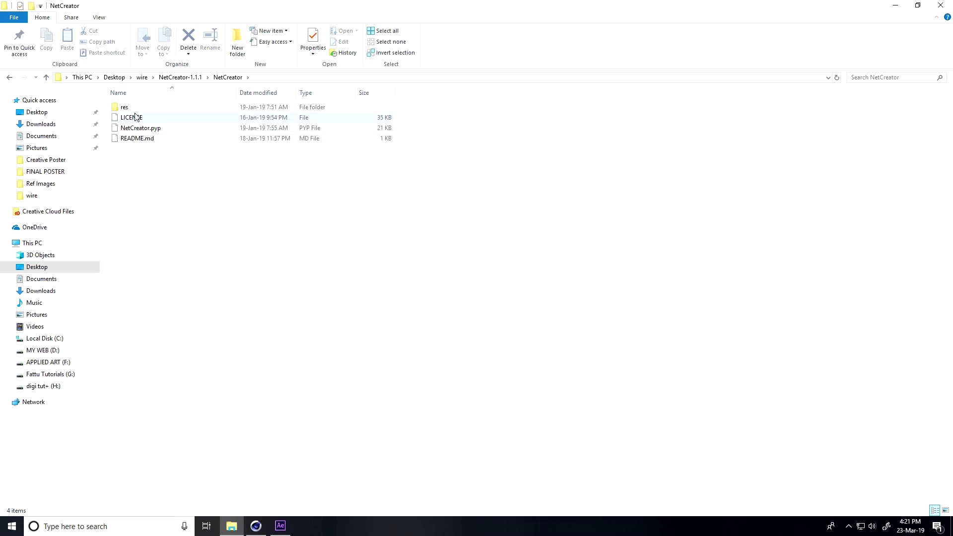
{"action": "left_click", "coordinate": [10, 77]}
{"action": "right_click", "coordinate": [126, 108]}
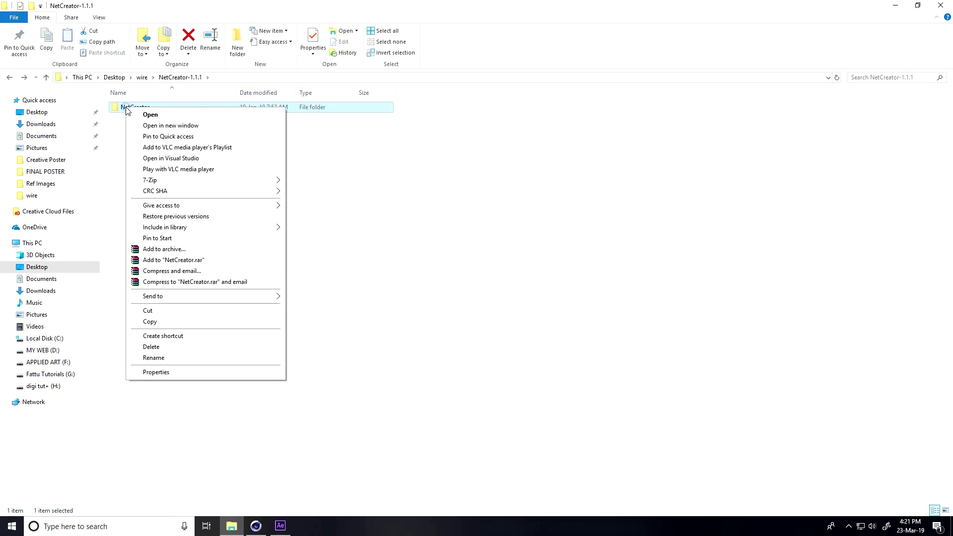
{"action": "left_click", "coordinate": [169, 322]}
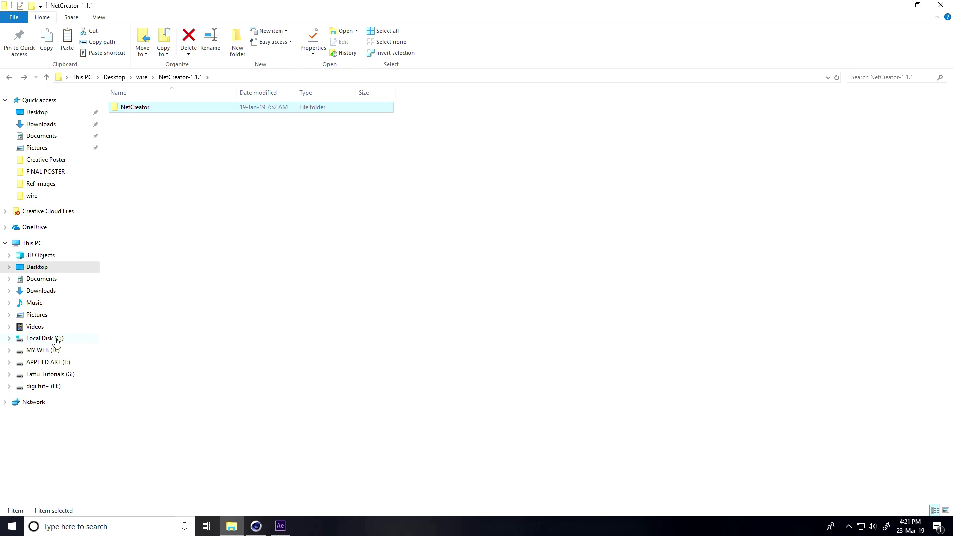
Step: Paste it into C:\Program Files\MAXON\Cinema 4D R19\plugins
{"action": "left_click", "coordinate": [40, 339]}
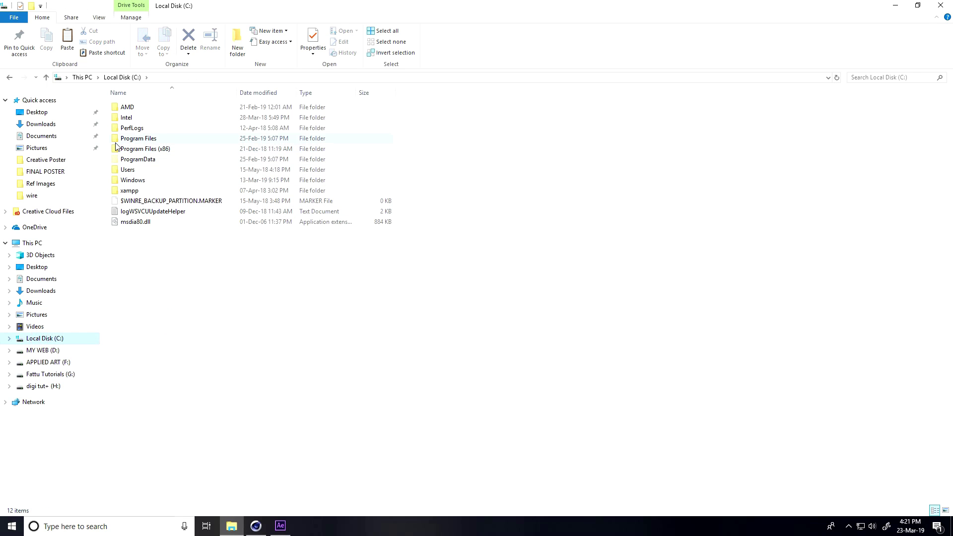
{"action": "double_click", "coordinate": [136, 140]}
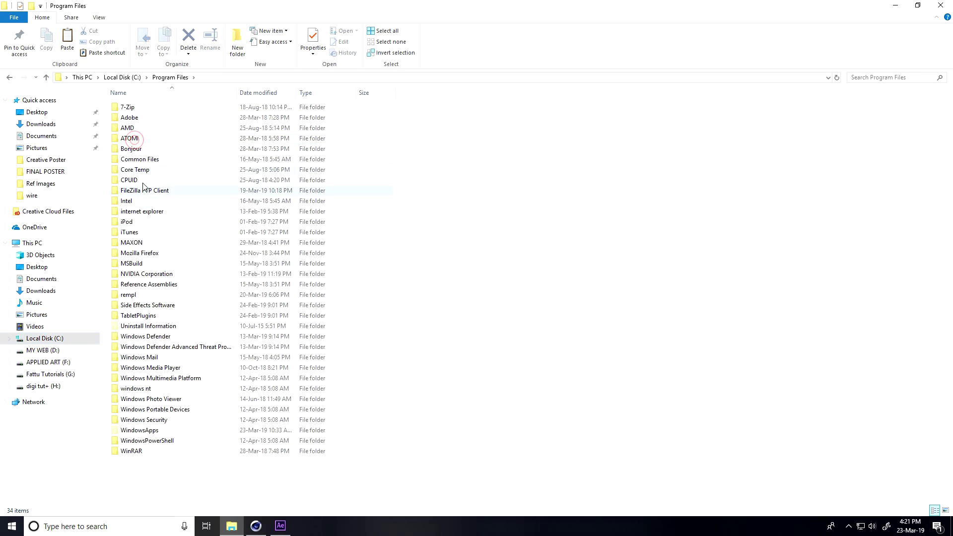
{"action": "double_click", "coordinate": [129, 244]}
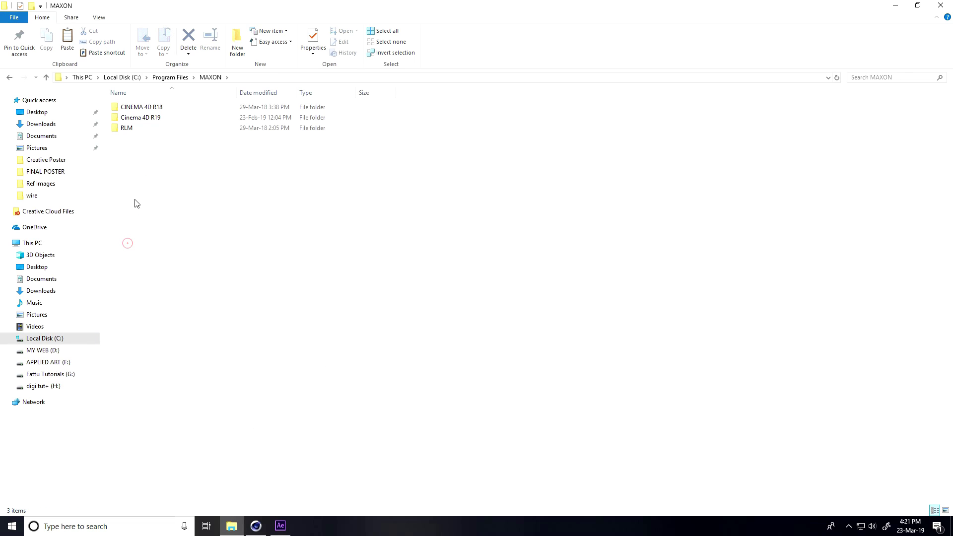
{"action": "left_click", "coordinate": [149, 118]}
{"action": "double_click", "coordinate": [148, 119]}
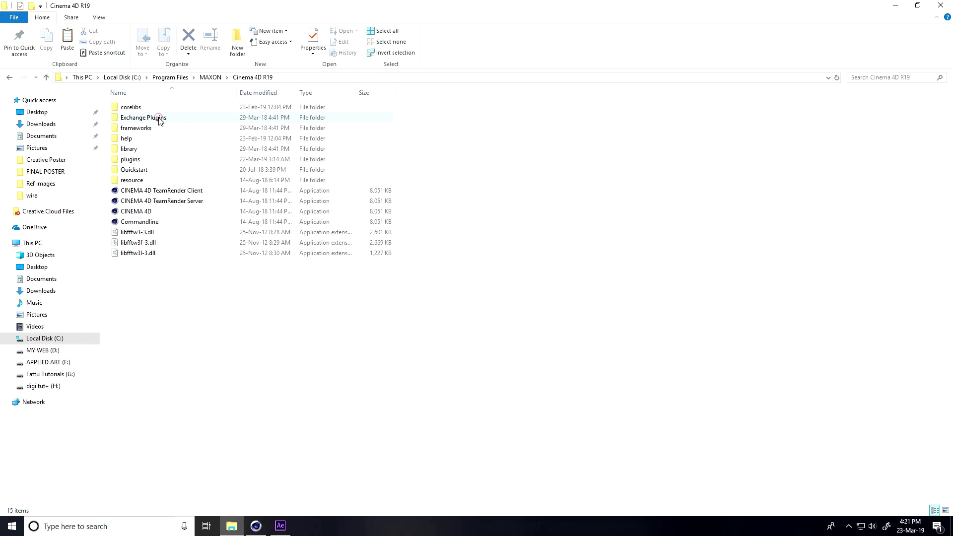
{"action": "double_click", "coordinate": [131, 163]}
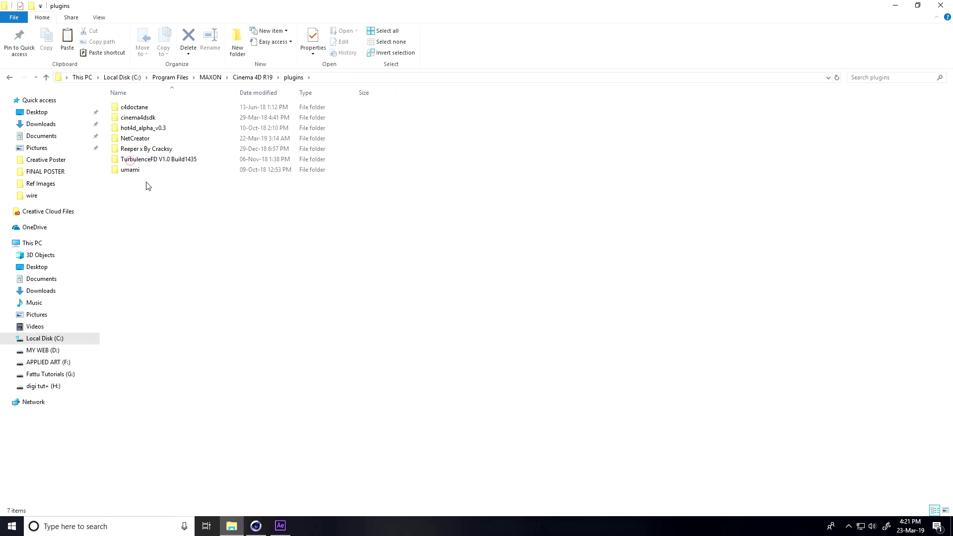
{"action": "right_click", "coordinate": [128, 191]}
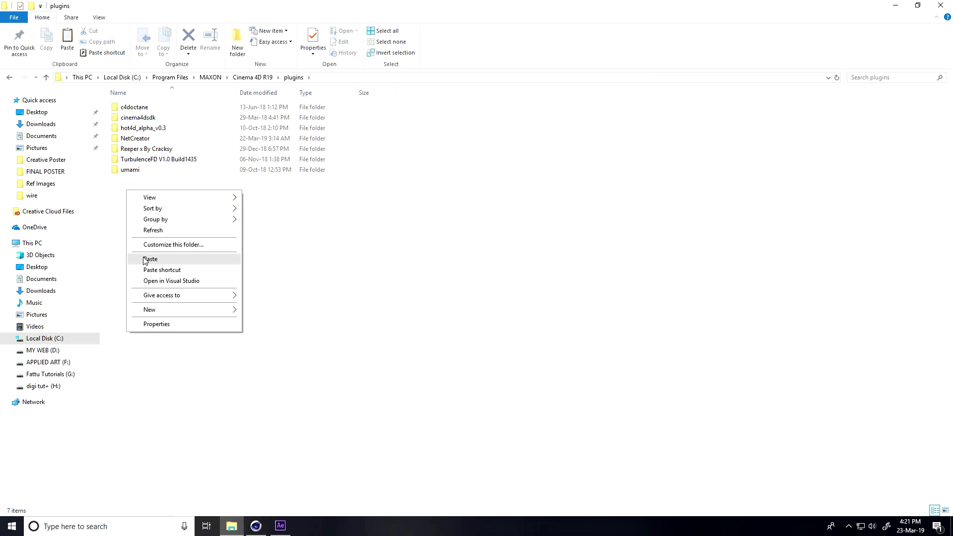
{"action": "left_click", "coordinate": [141, 143]}
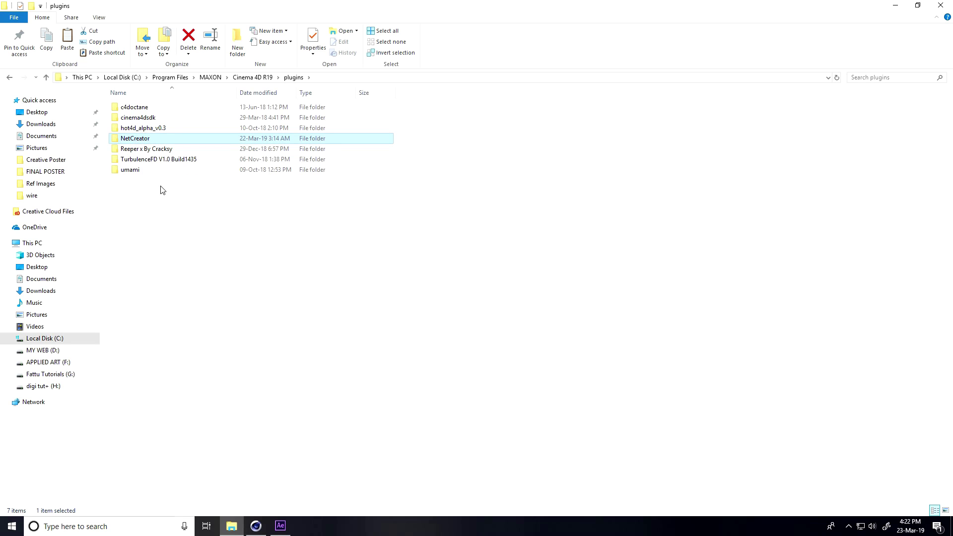
Step: Close File Explorer and cancel Cinema 4D's quit prompt to keep it open
{"action": "left_click", "coordinate": [941, 6]}
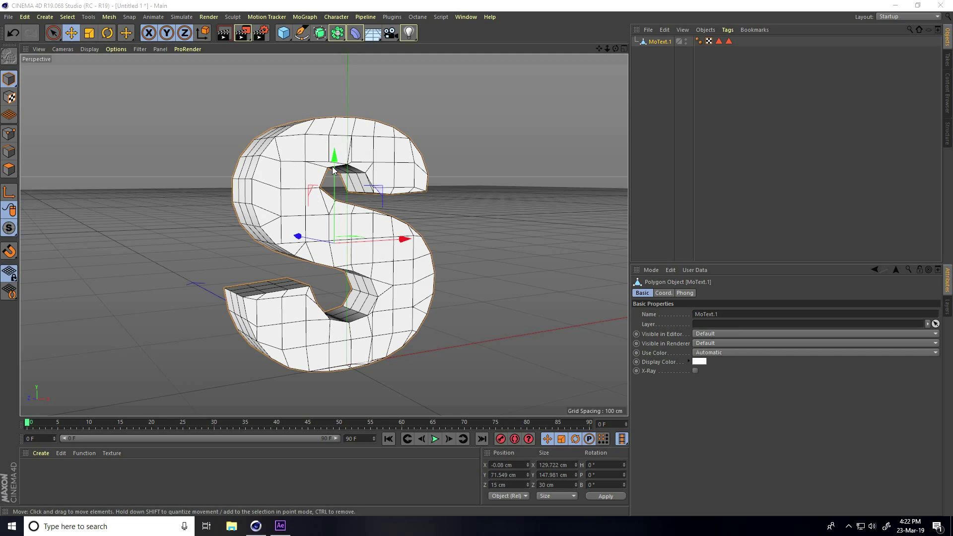
{"action": "left_click", "coordinate": [940, 6]}
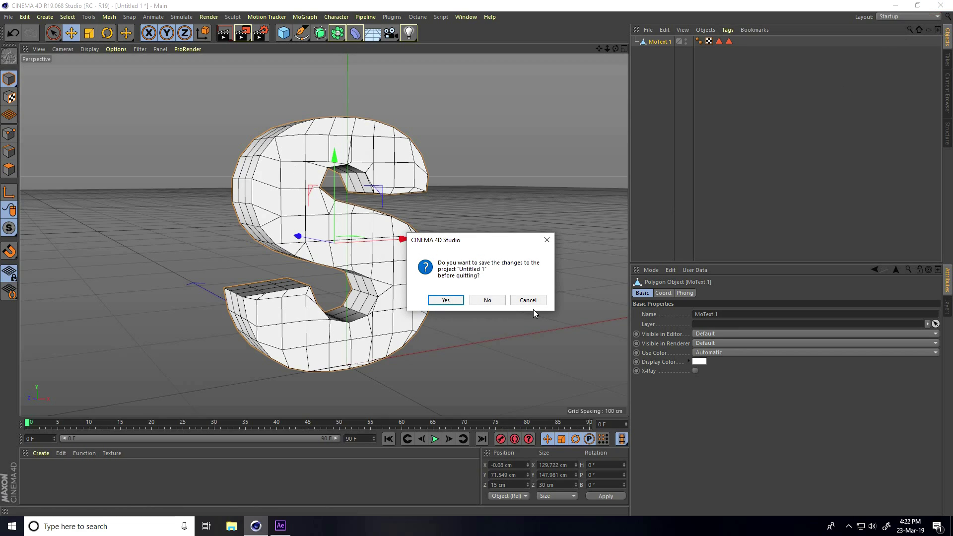
{"action": "left_click", "coordinate": [546, 240]}
Step: Add a NetCreator object from the Plugins menu, then select MoText.1
{"action": "left_click", "coordinate": [391, 16]}
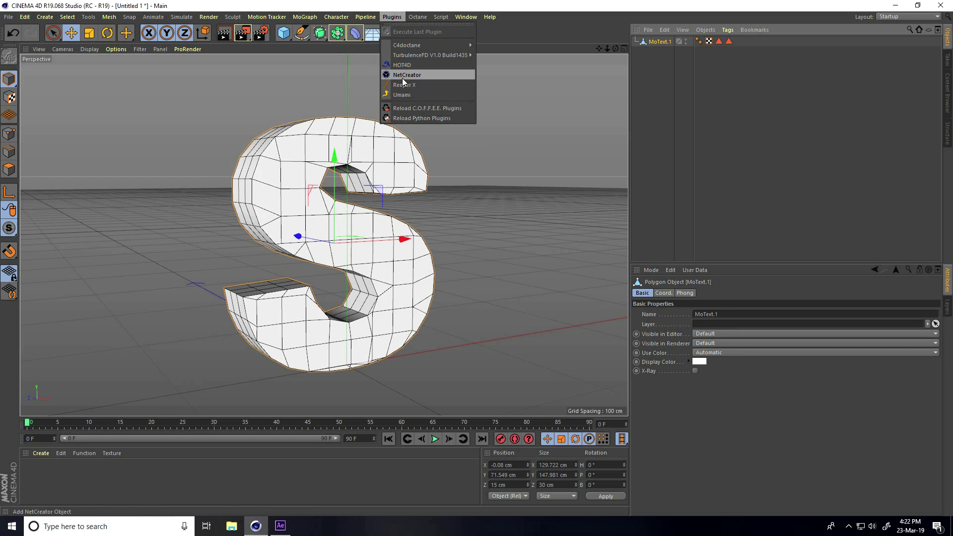
{"action": "left_click", "coordinate": [402, 79]}
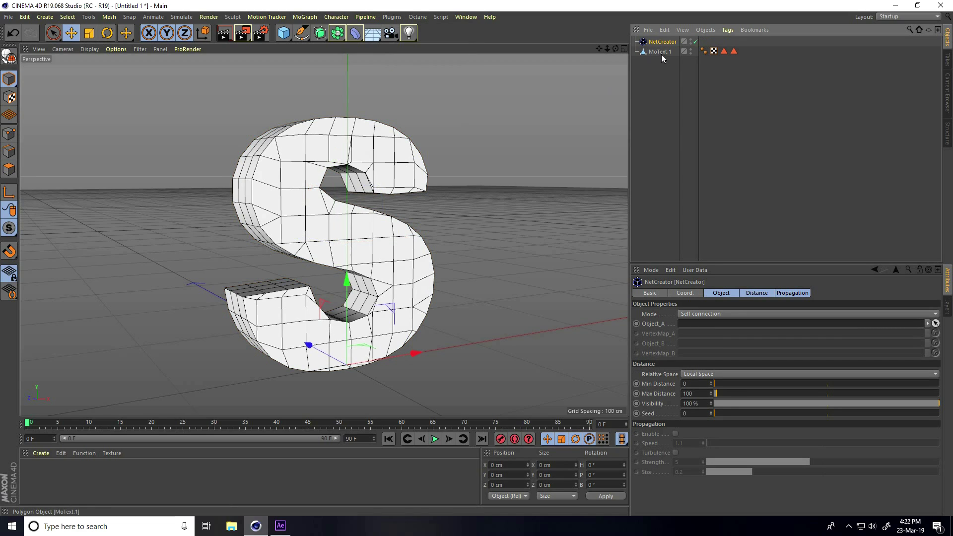
{"action": "left_click", "coordinate": [723, 293]}
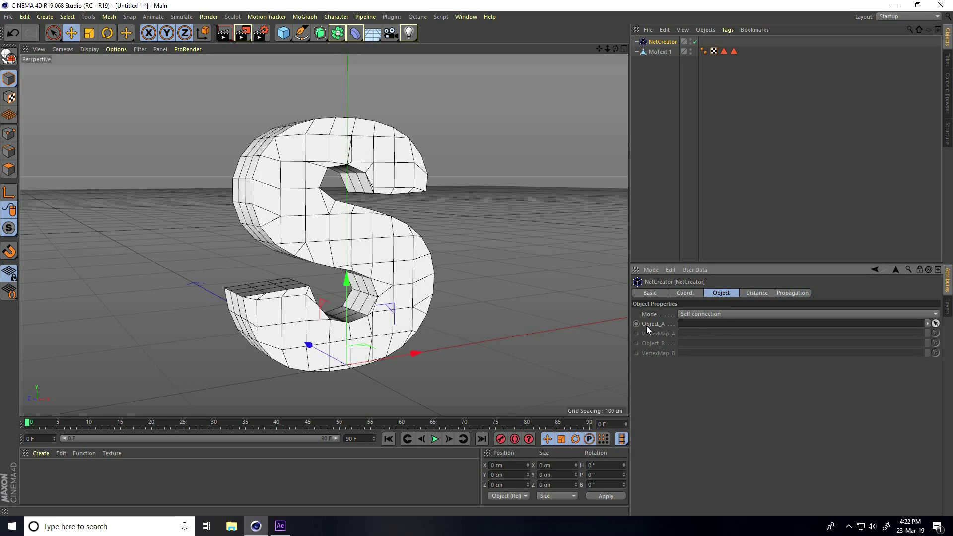
{"action": "left_click", "coordinate": [654, 52]}
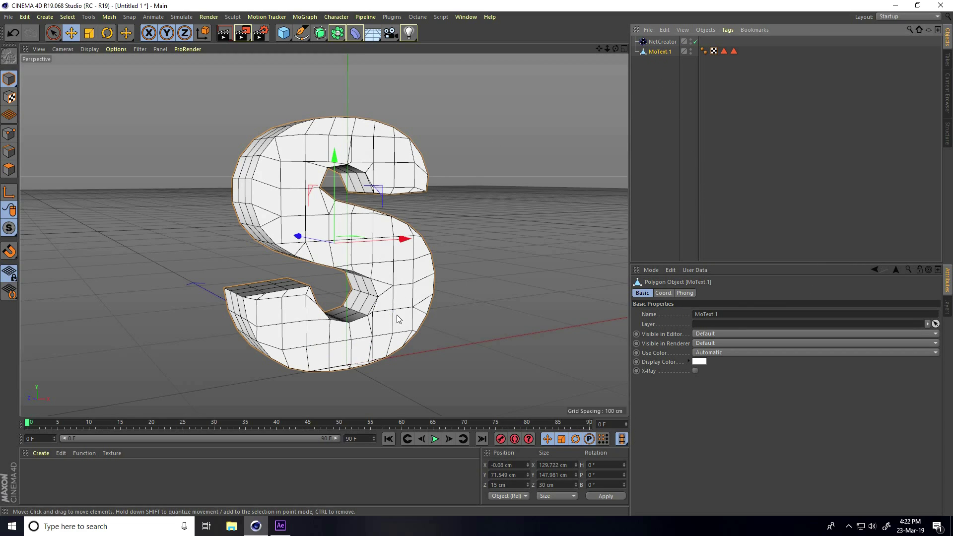
{"action": "left_click_drag", "start_coordinate": [425, 315], "coordinate": [387, 268], "text": "alt"}
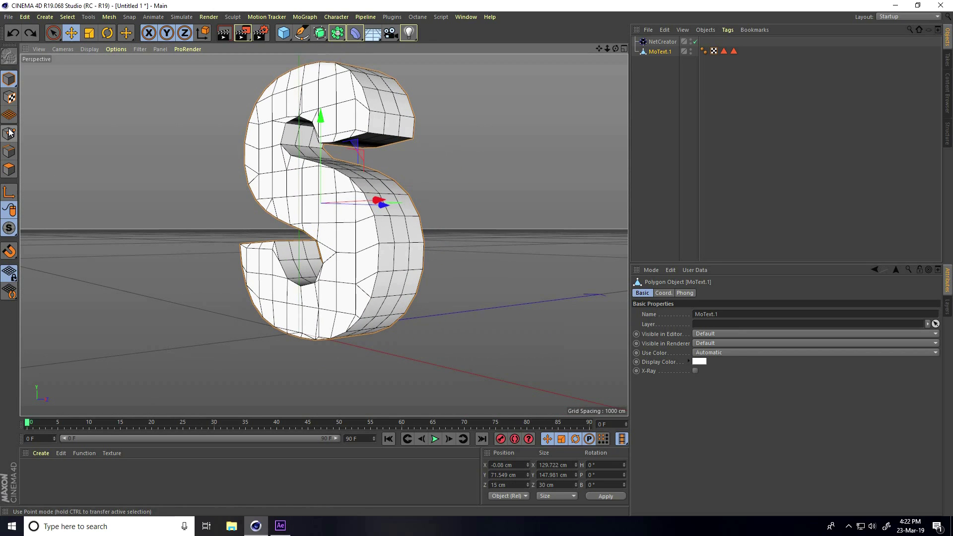
Step: Select the S's points and set their vertex weight to 100%, then return to Model mode
{"action": "left_click", "coordinate": [10, 132]}
{"action": "left_click", "coordinate": [374, 317]}
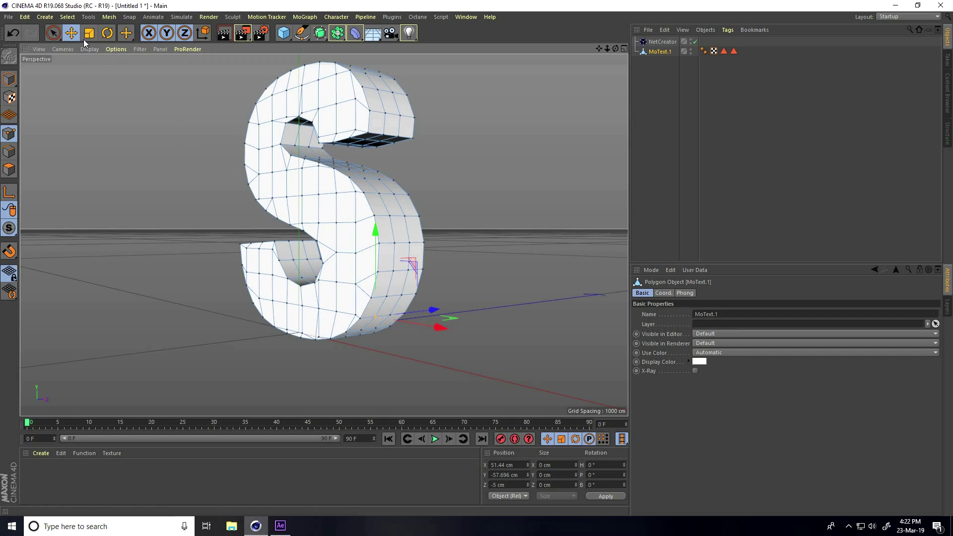
{"action": "left_click", "coordinate": [68, 17]}
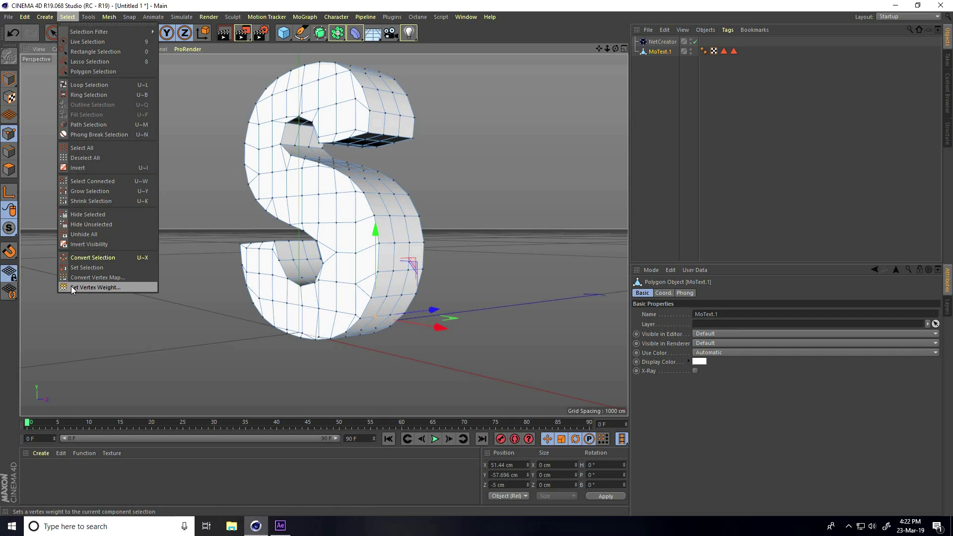
{"action": "left_click", "coordinate": [94, 288]}
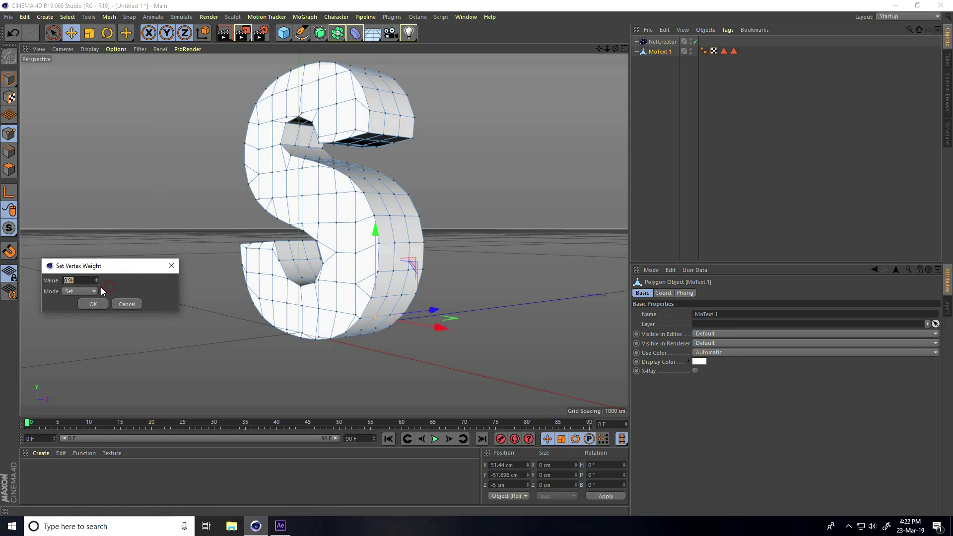
{"action": "type", "text": "100"}
{"action": "left_click", "coordinate": [94, 303]}
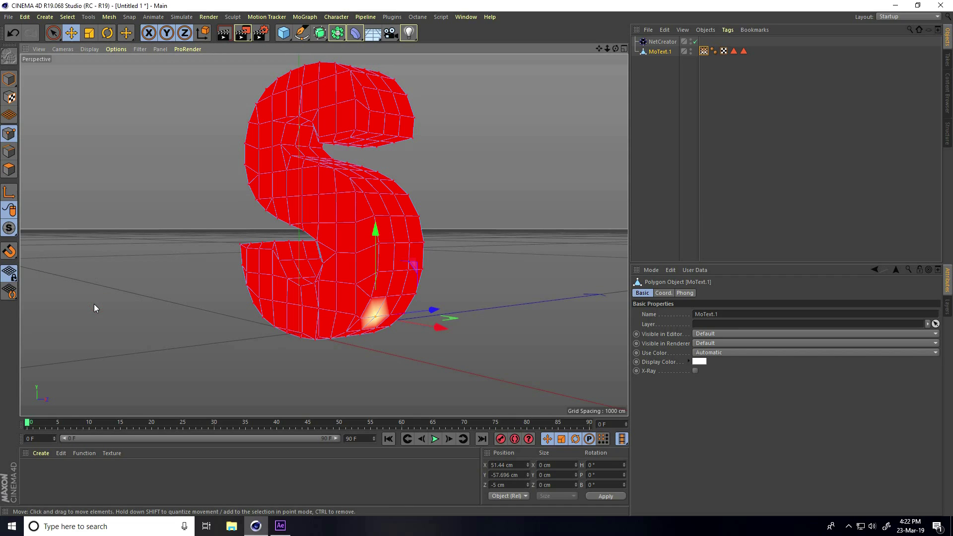
{"action": "left_click", "coordinate": [9, 78]}
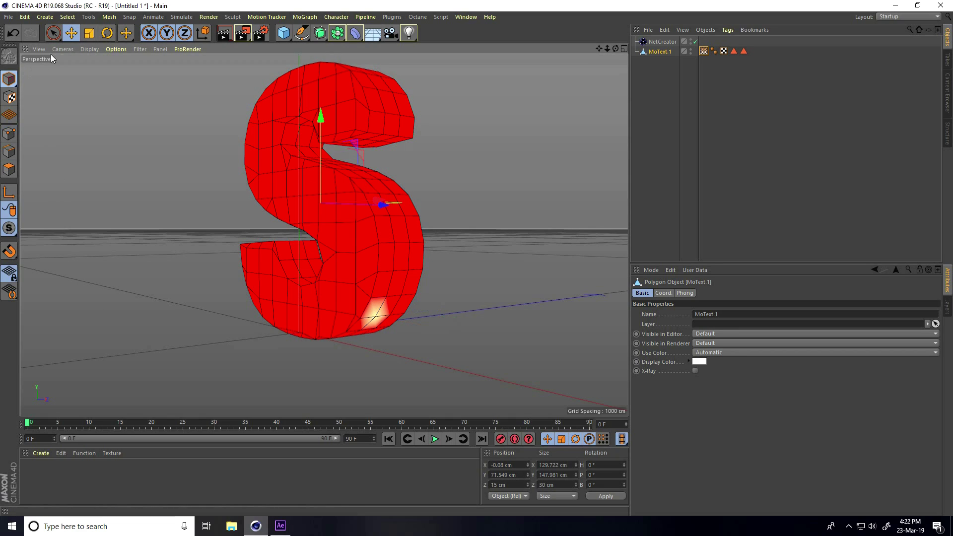
{"action": "left_click", "coordinate": [67, 34]}
{"action": "left_click", "coordinate": [70, 176]}
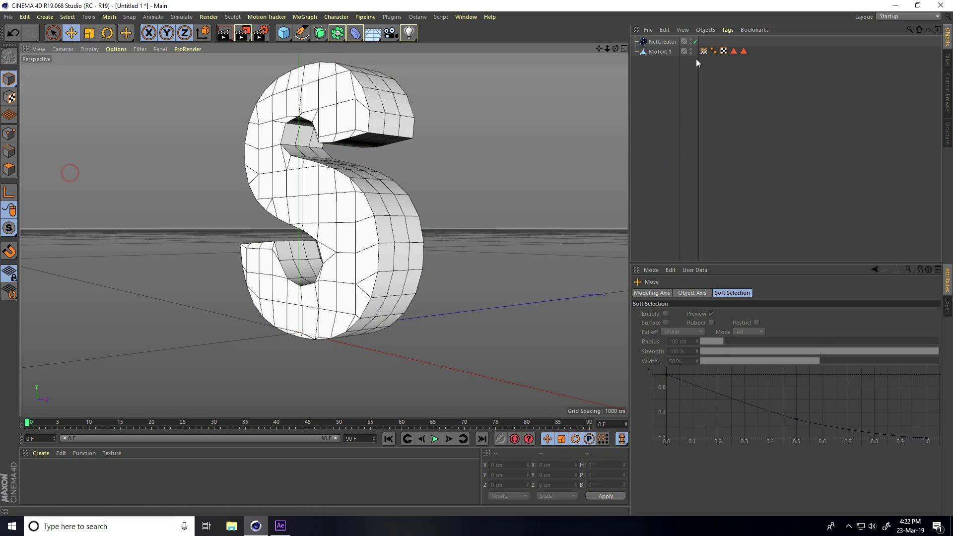
Step: Set MoText.1 as NetCreator's Object_A with Max Distance 20
{"action": "left_click", "coordinate": [662, 44]}
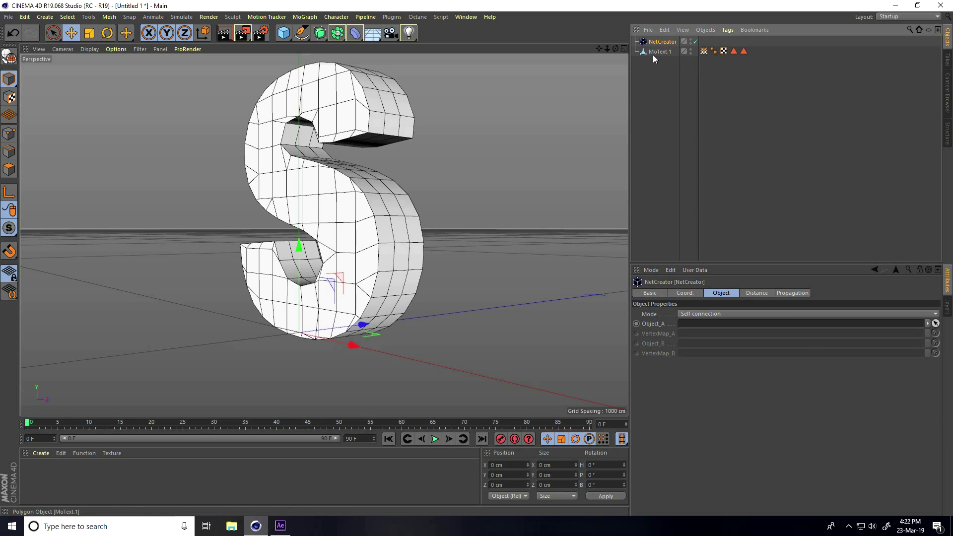
{"action": "left_click_drag", "start_coordinate": [656, 153], "coordinate": [692, 330]}
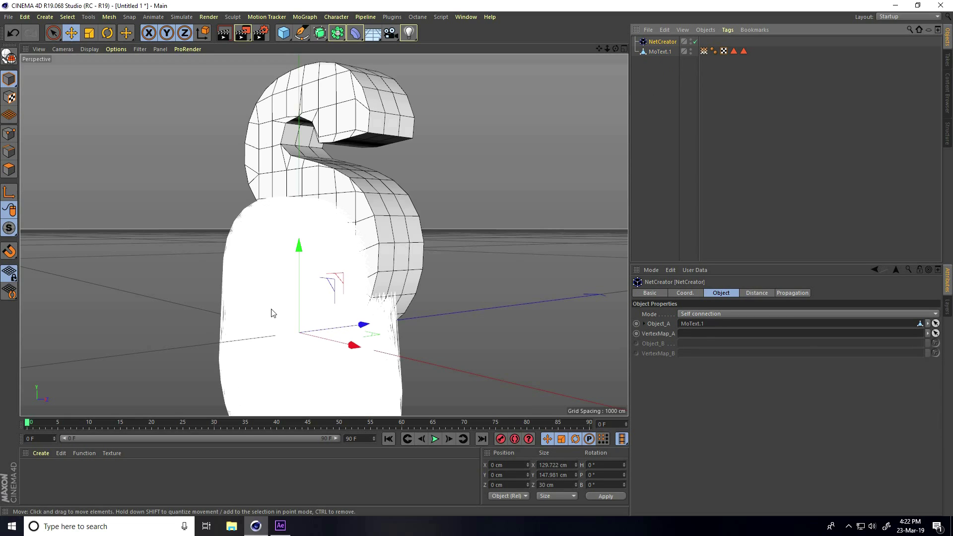
{"action": "left_click", "coordinate": [758, 295]}
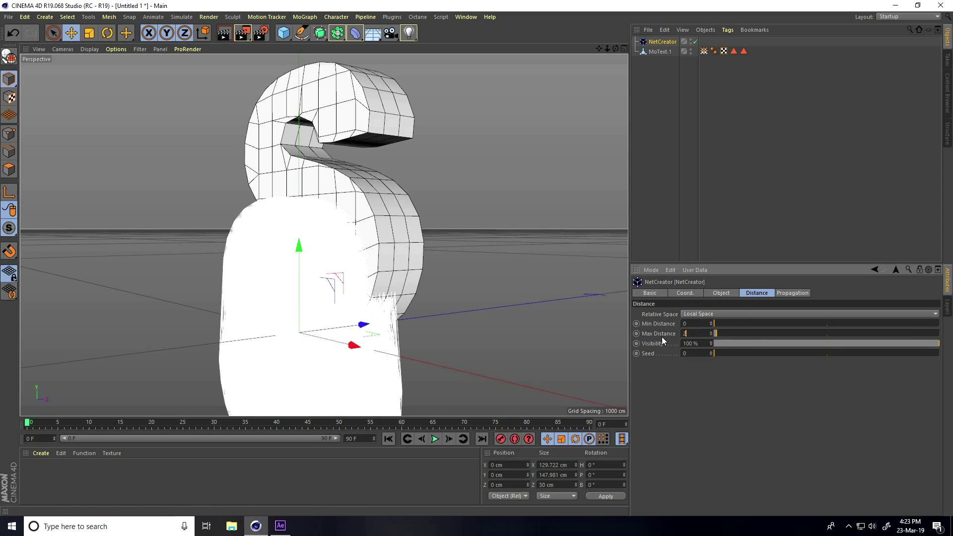
{"action": "type", "text": "0"}
{"action": "key", "text": "Return"}
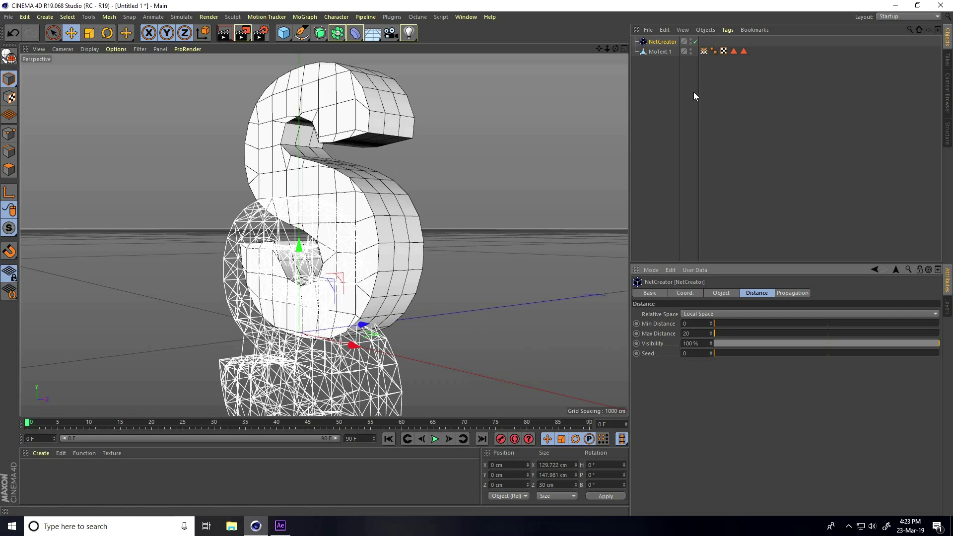
Step: Hide the solid MoText S in the viewport so only the wireframe net shows
{"action": "left_click", "coordinate": [691, 50]}
{"action": "left_click", "coordinate": [690, 50]}
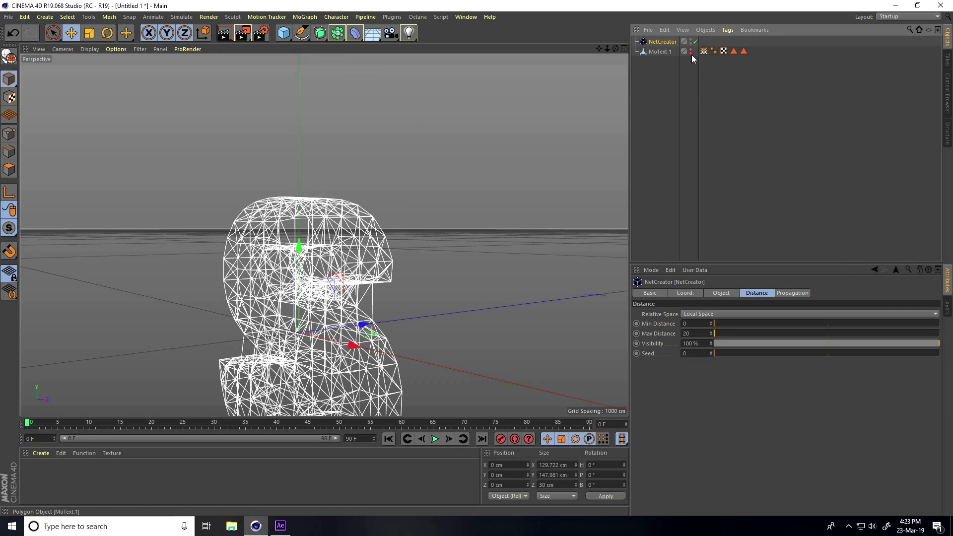
{"action": "left_click_drag", "start_coordinate": [436, 319], "coordinate": [308, 290], "text": "alt"}
{"action": "scroll", "coordinate": [303, 243], "scroll_direction": "up", "scroll_amount": 3}
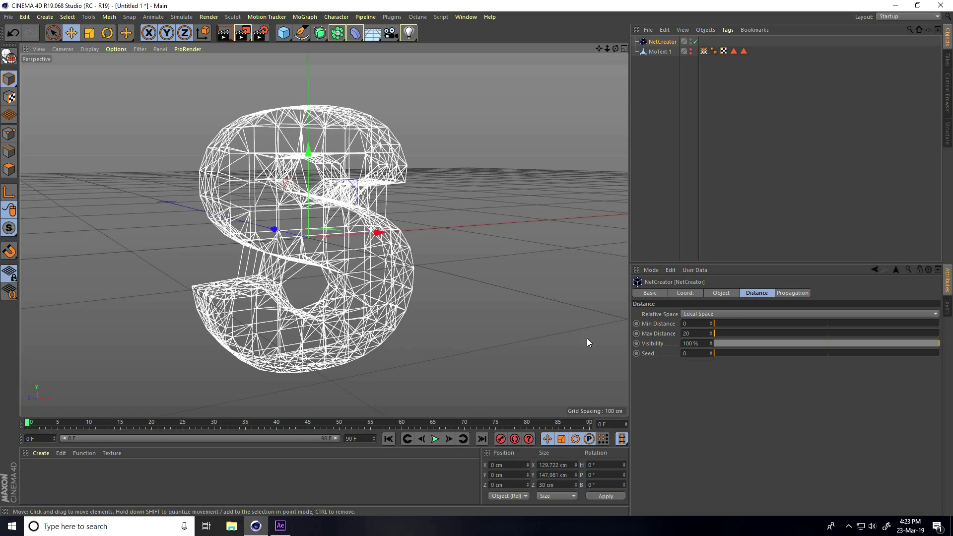
{"action": "left_click", "coordinate": [721, 294]}
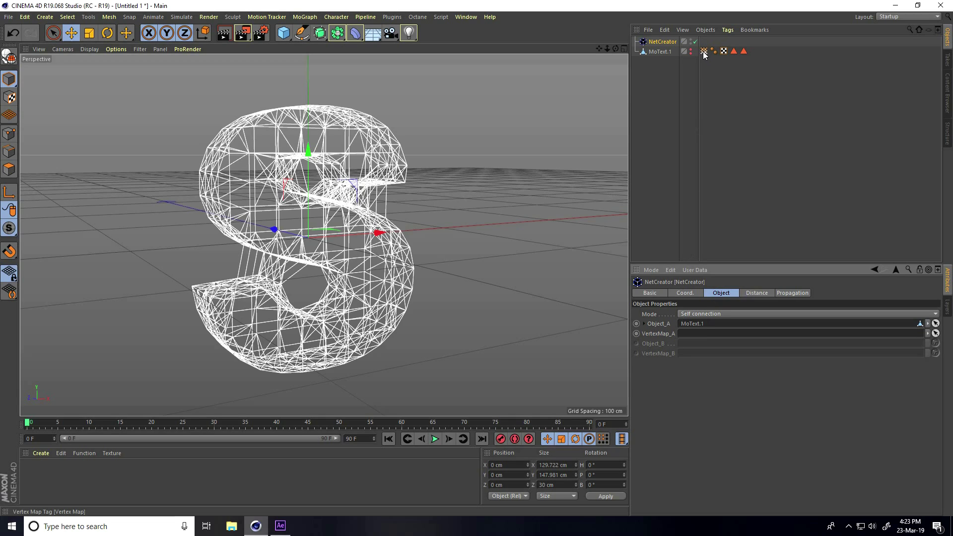
Step: Assign MoText.1's Vertex Map to VertexMap_A and enable Propagation
{"action": "left_click_drag", "start_coordinate": [703, 52], "coordinate": [712, 270]}
{"action": "left_click_drag", "start_coordinate": [702, 325], "coordinate": [703, 334]}
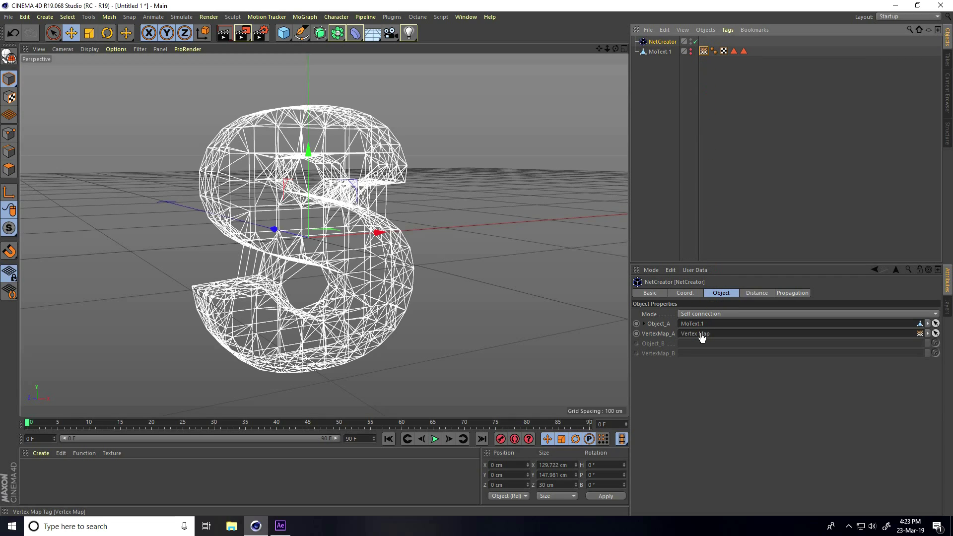
{"action": "left_click", "coordinate": [783, 293]}
{"action": "left_click", "coordinate": [674, 314]}
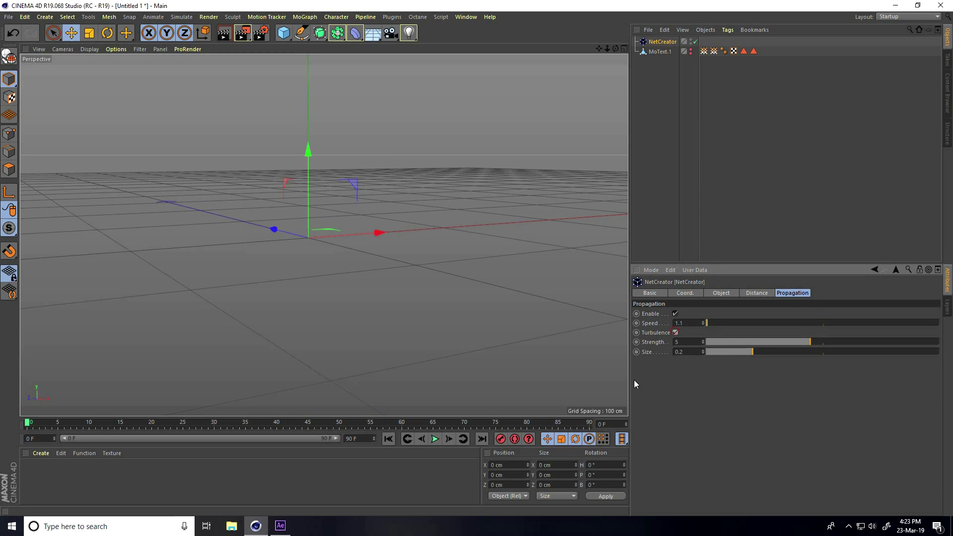
Step: Preview the net growing over the S, stopping playback at frame 67
{"action": "left_click", "coordinate": [434, 438]}
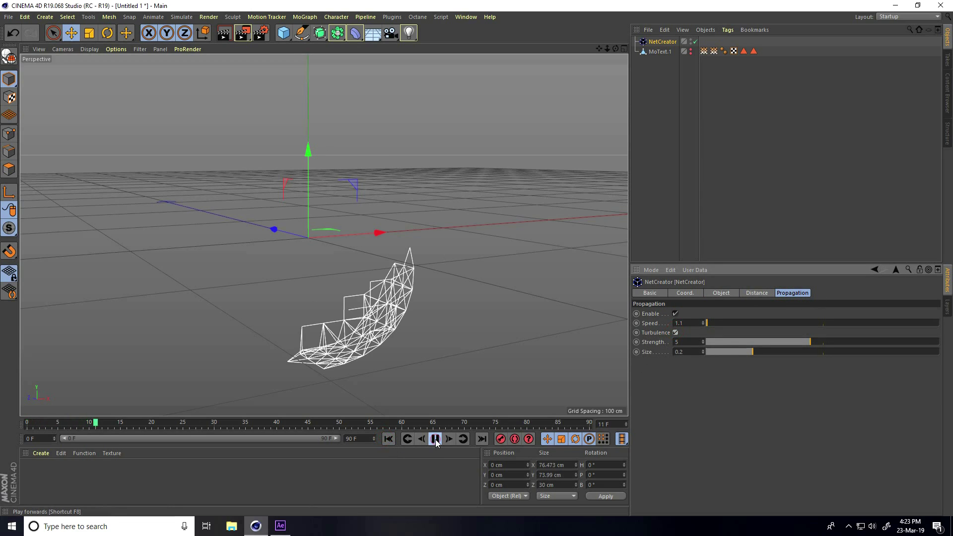
{"action": "left_click", "coordinate": [436, 440]}
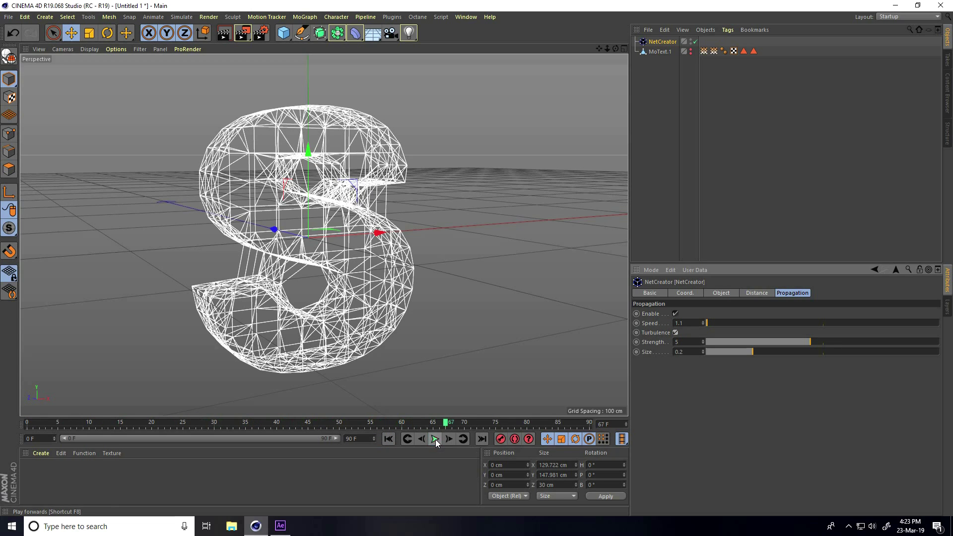
{"action": "left_click", "coordinate": [390, 439]}
{"action": "left_click", "coordinate": [436, 439]}
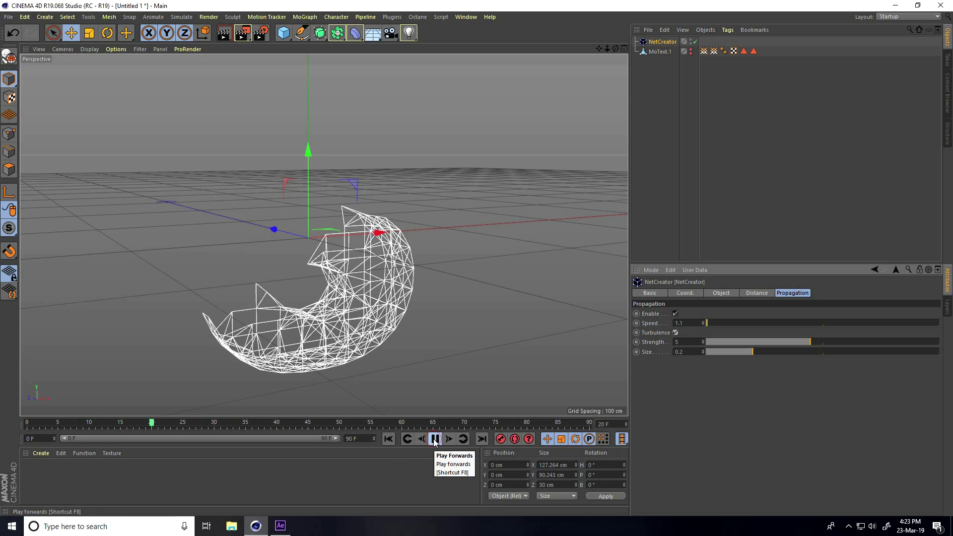
{"action": "left_click", "coordinate": [434, 439]}
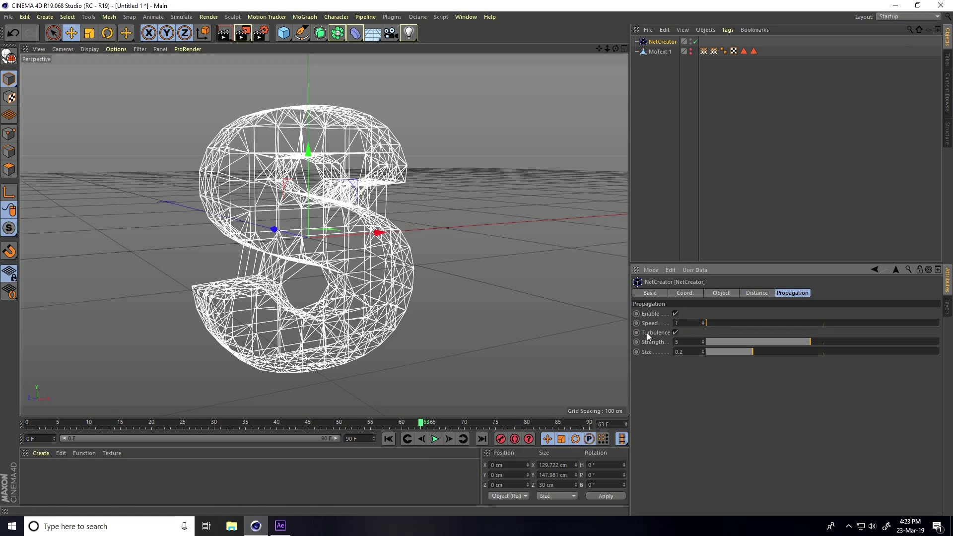
{"action": "left_click", "coordinate": [388, 439]}
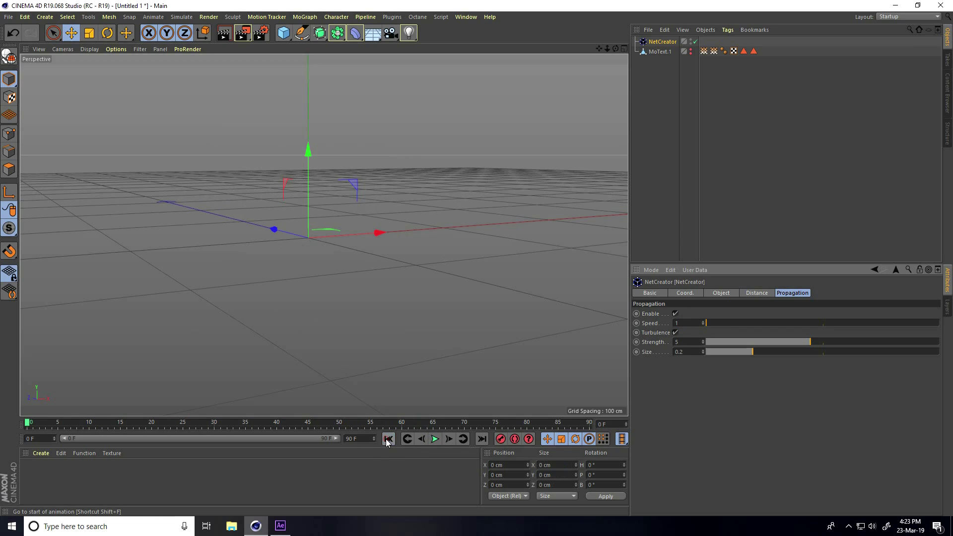
{"action": "left_click", "coordinate": [434, 440]}
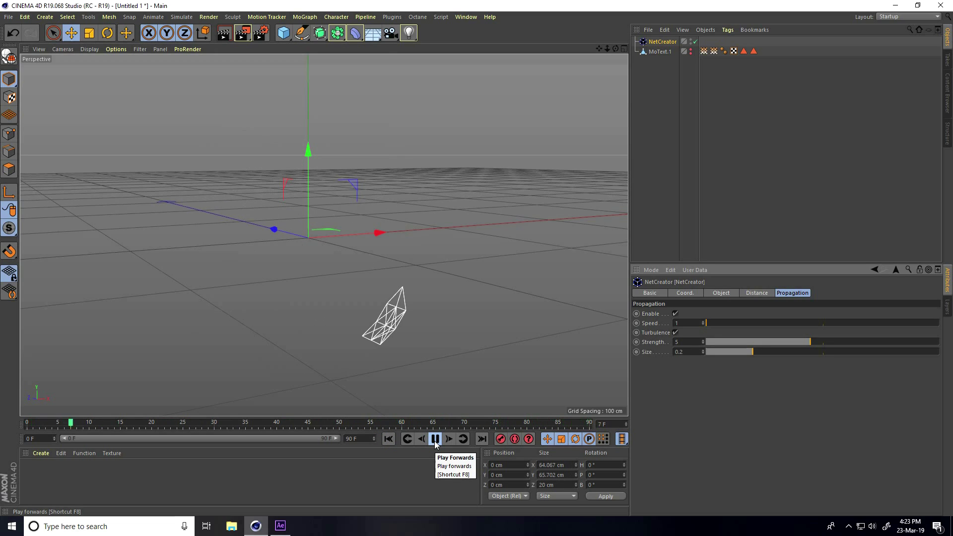
{"action": "left_click", "coordinate": [434, 439]}
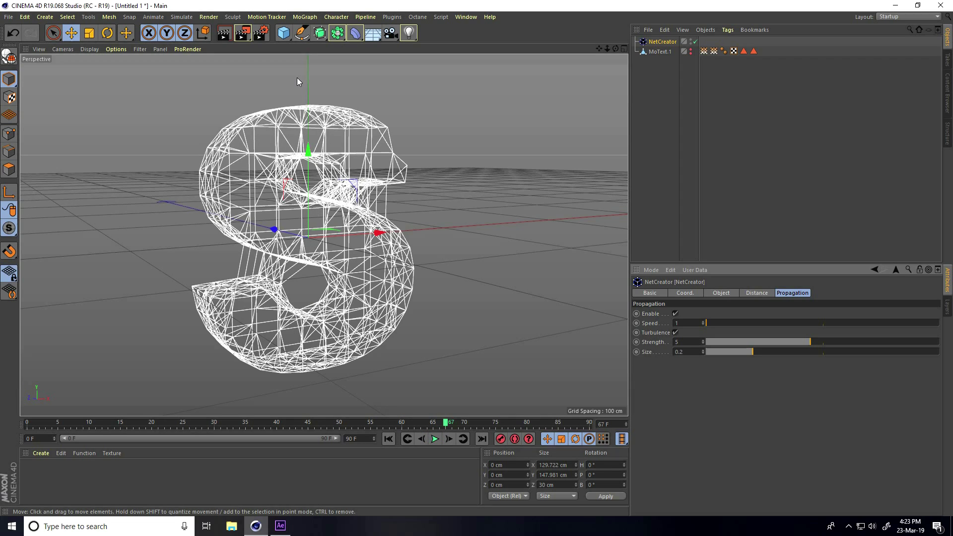
Step: Add a Circle spline with a 0.2 cm radius
{"action": "left_click", "coordinate": [302, 33]}
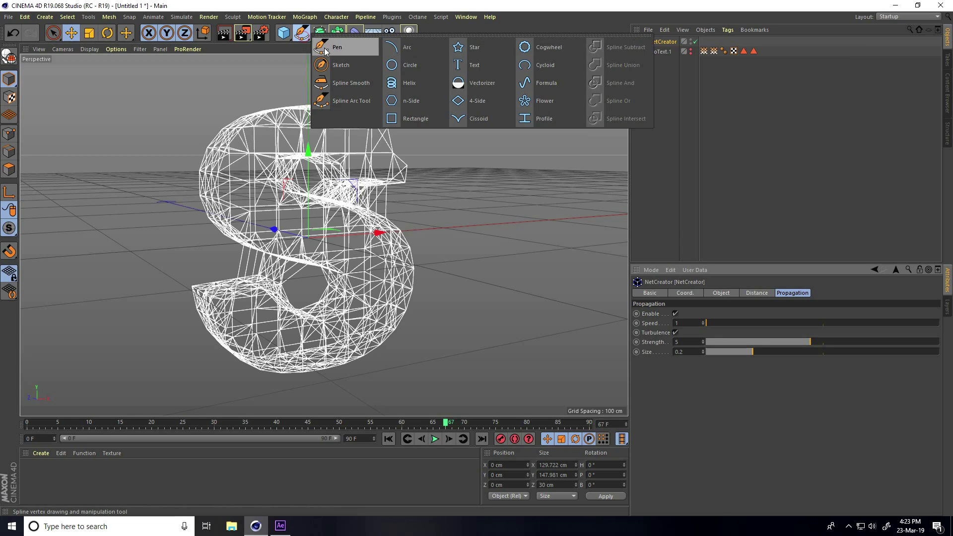
{"action": "left_click", "coordinate": [418, 67]}
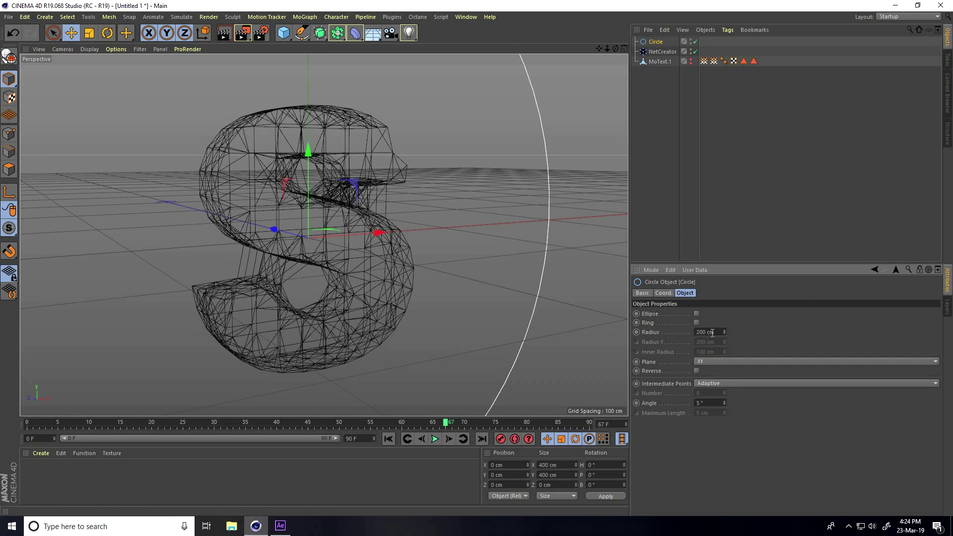
{"action": "left_click_drag", "start_coordinate": [722, 332], "coordinate": [678, 336]}
{"action": "type", "text": "0.2"}
{"action": "key", "text": "Return"}
Step: Add a Sweep generator holding the Circle and NetCreator, and rewind to frame 0
{"action": "left_click", "coordinate": [320, 33]}
{"action": "left_click", "coordinate": [340, 83]}
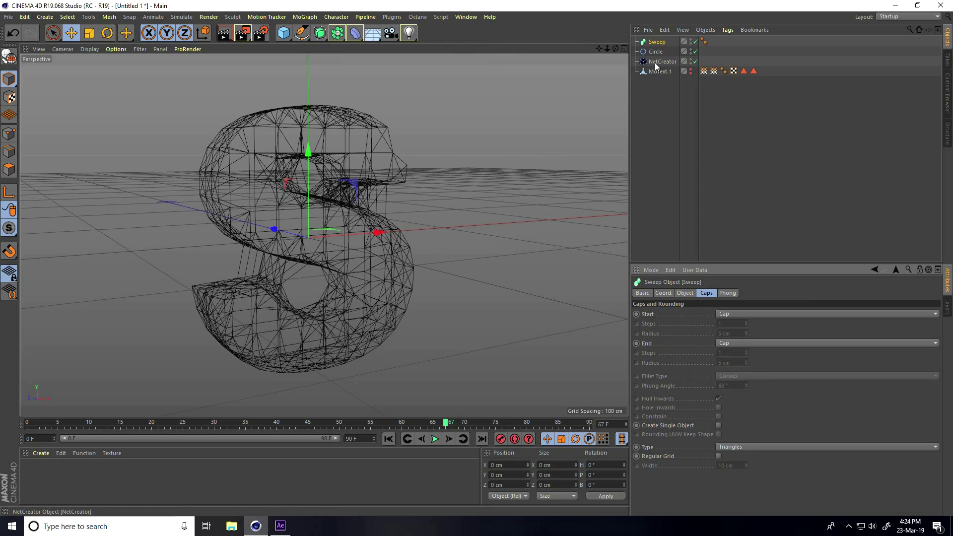
{"action": "left_click", "coordinate": [657, 62]}
{"action": "left_click", "coordinate": [656, 53], "text": "ctrl"}
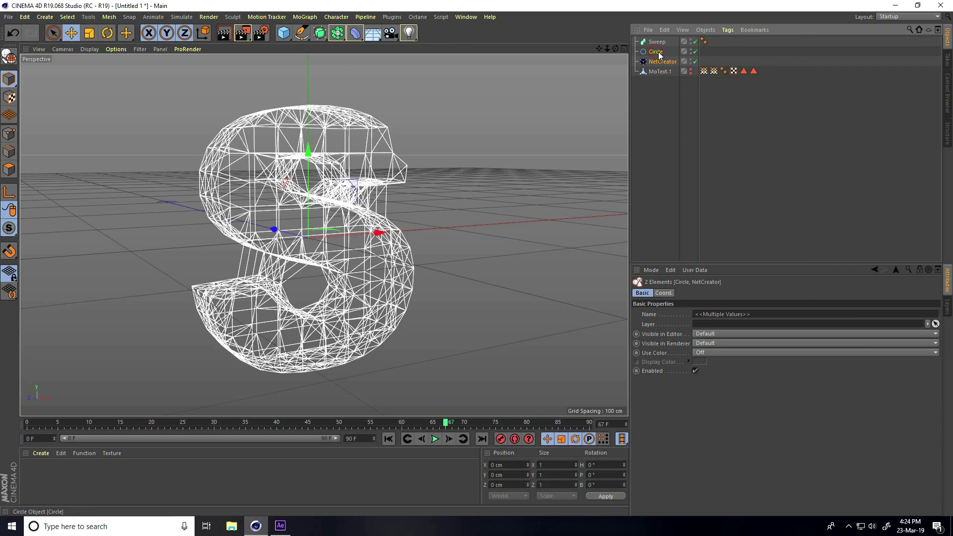
{"action": "left_click_drag", "start_coordinate": [658, 42], "coordinate": [658, 43]}
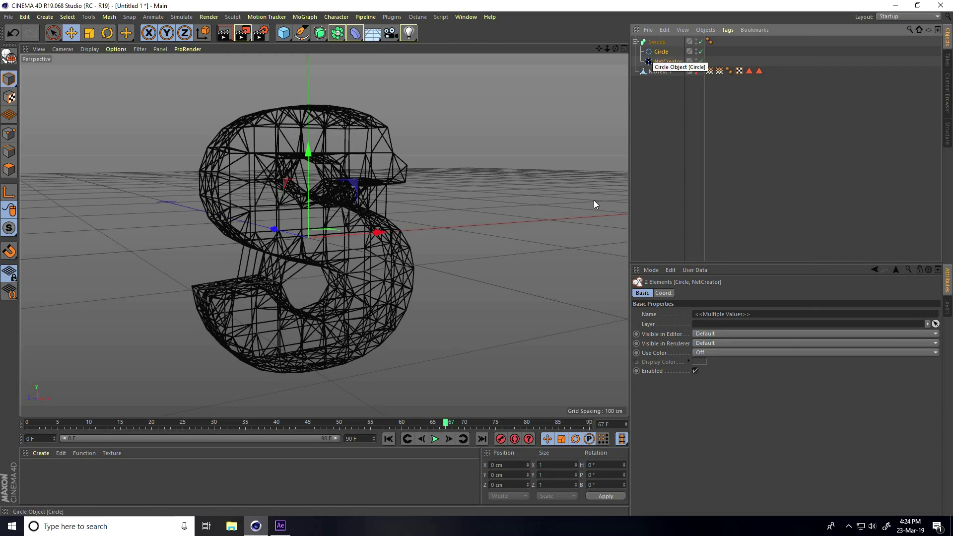
{"action": "left_click", "coordinate": [389, 438]}
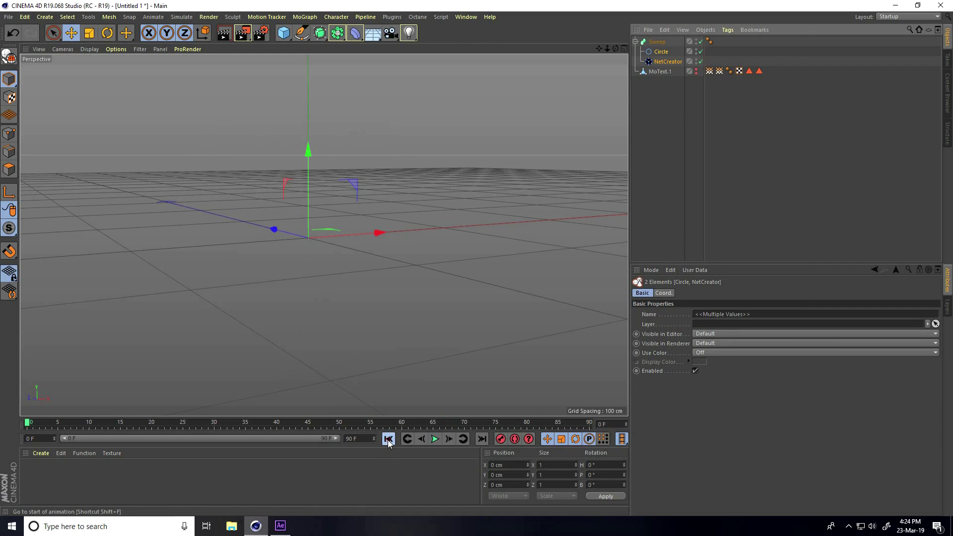
{"action": "left_click", "coordinate": [57, 47]}
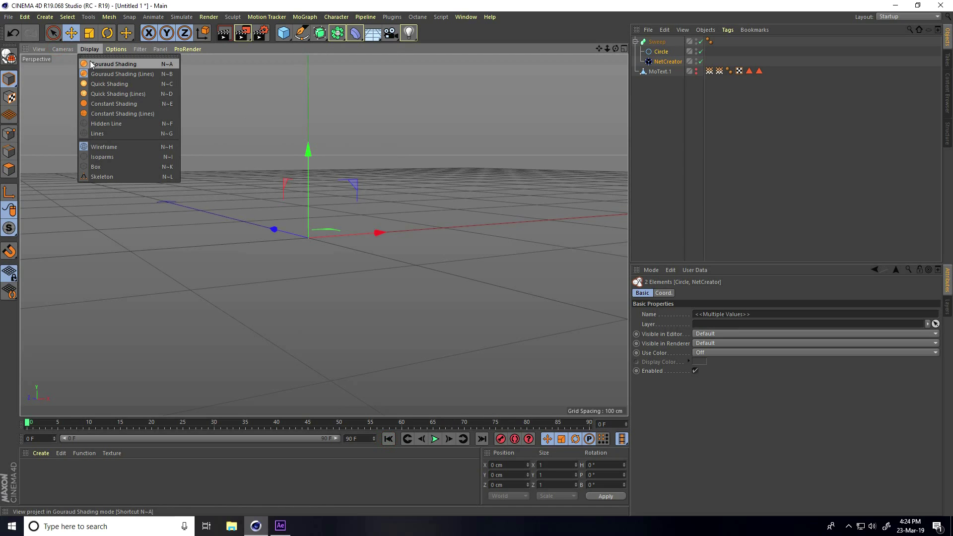
Step: Switch the viewport to Gouraud shading and preview the sweep growing up to frame 49
{"action": "left_click", "coordinate": [90, 60]}
{"action": "left_click", "coordinate": [435, 439]}
{"action": "middle_click_drag", "start_coordinate": [379, 308], "coordinate": [369, 294], "text": "alt"}
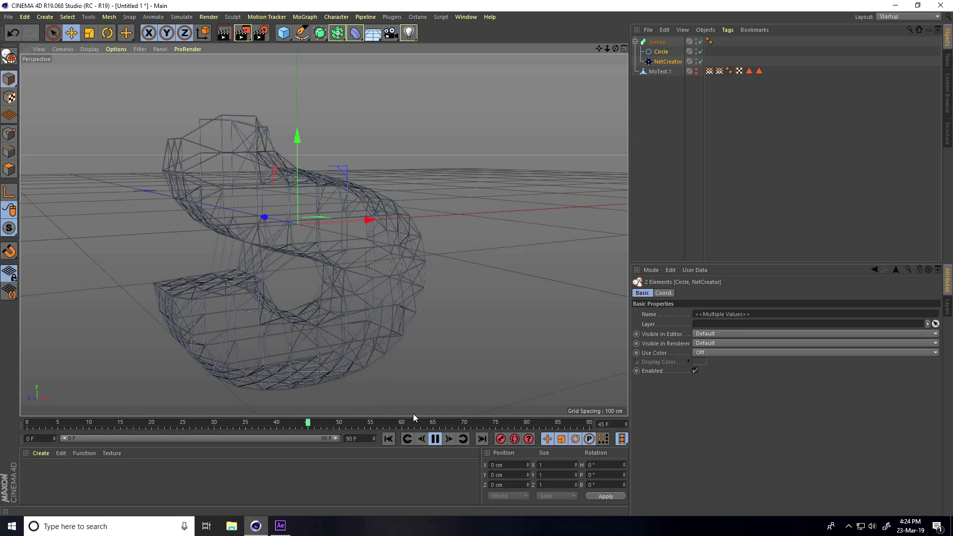
{"action": "left_click", "coordinate": [433, 438]}
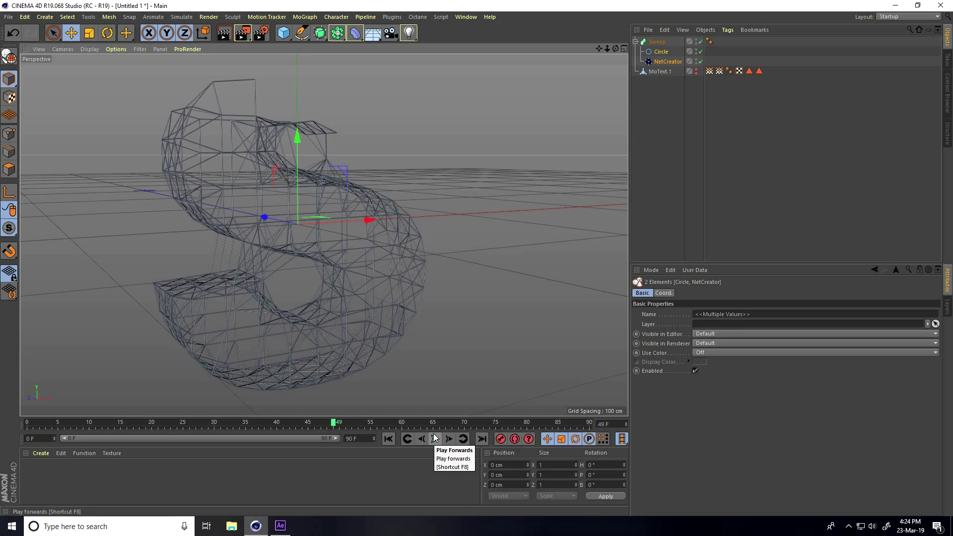
Step: Load the MercyMat material file from the studio lights folder into the Material Manager
{"action": "left_click", "coordinate": [41, 453]}
{"action": "left_click", "coordinate": [51, 394]}
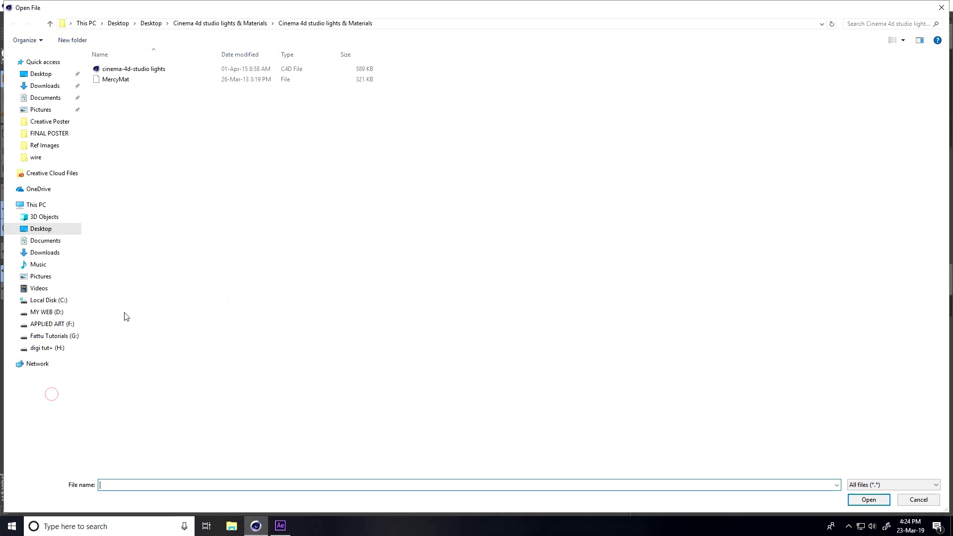
{"action": "left_click", "coordinate": [111, 70]}
{"action": "left_click", "coordinate": [111, 80]}
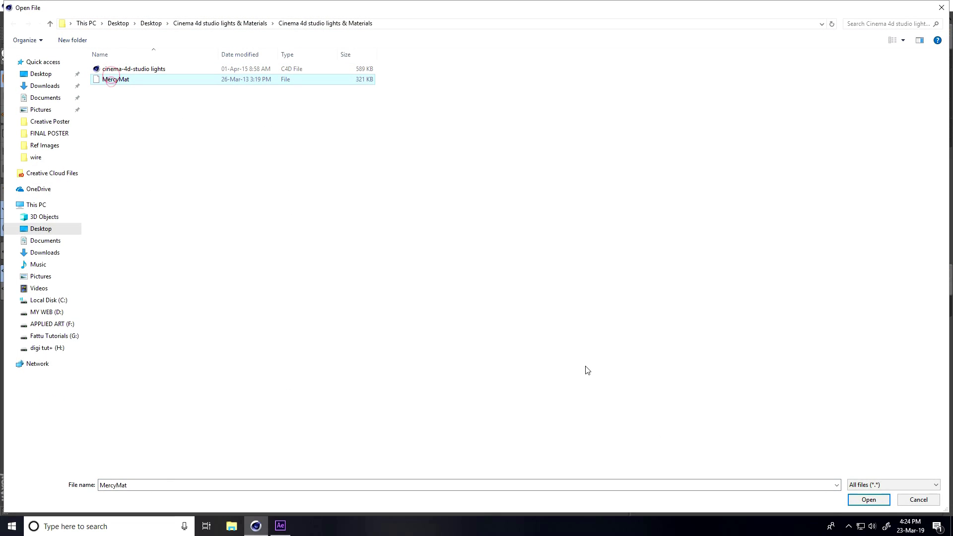
{"action": "left_click", "coordinate": [168, 80]}
{"action": "left_click", "coordinate": [869, 501]}
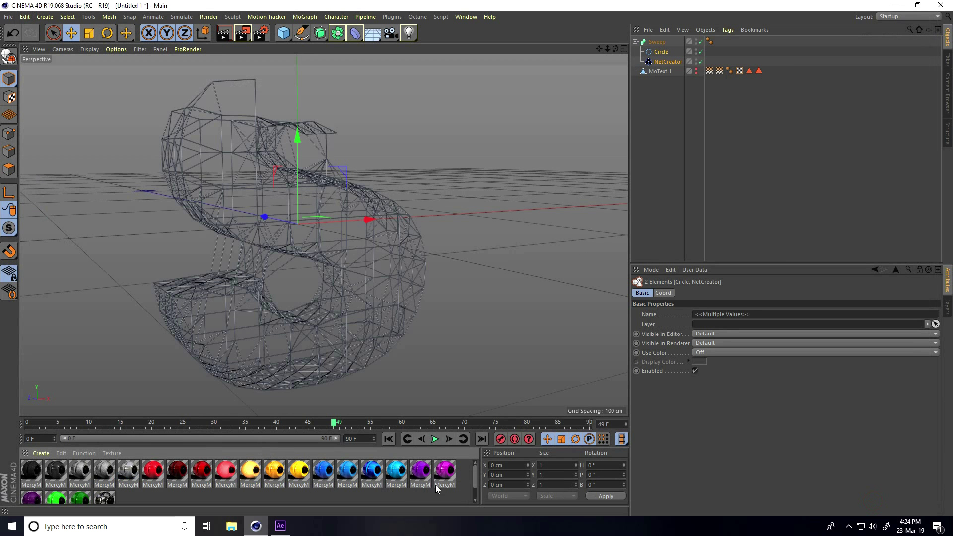
Step: Drag the cyan MercyMP material onto the Sweep and replay the animation from frame 0
{"action": "left_click", "coordinate": [396, 474]}
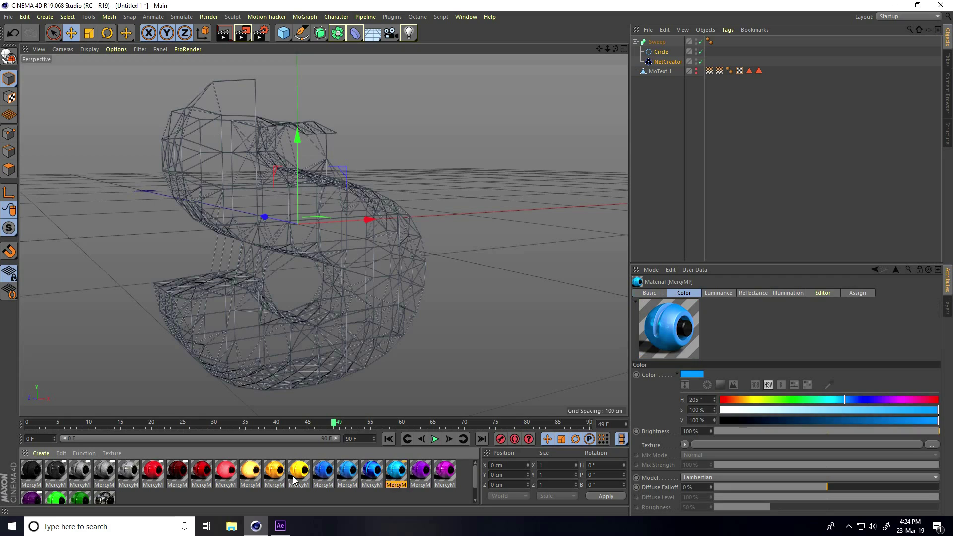
{"action": "left_click", "coordinate": [299, 474]}
{"action": "left_click", "coordinate": [396, 474]}
{"action": "left_click_drag", "start_coordinate": [683, 135], "coordinate": [665, 42]}
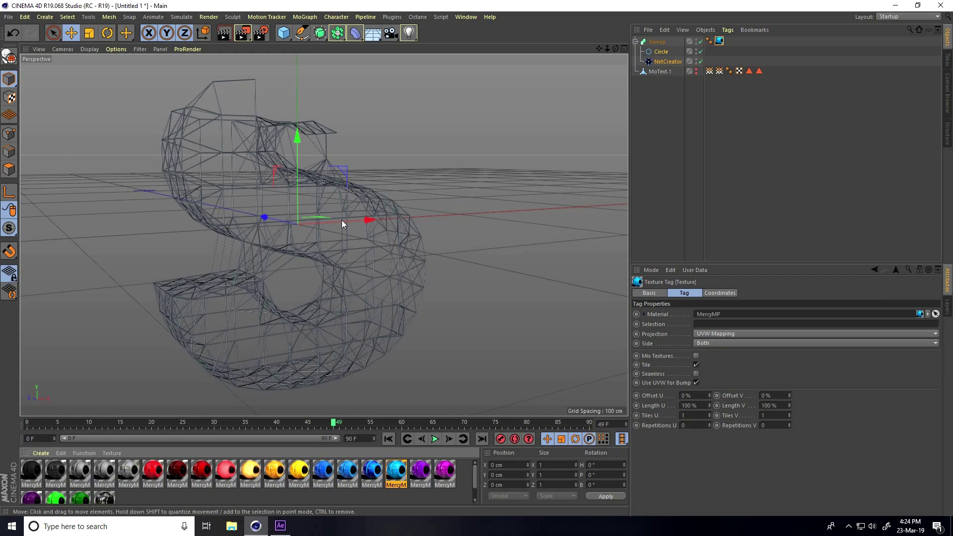
{"action": "left_click", "coordinate": [388, 439]}
{"action": "left_click", "coordinate": [433, 439]}
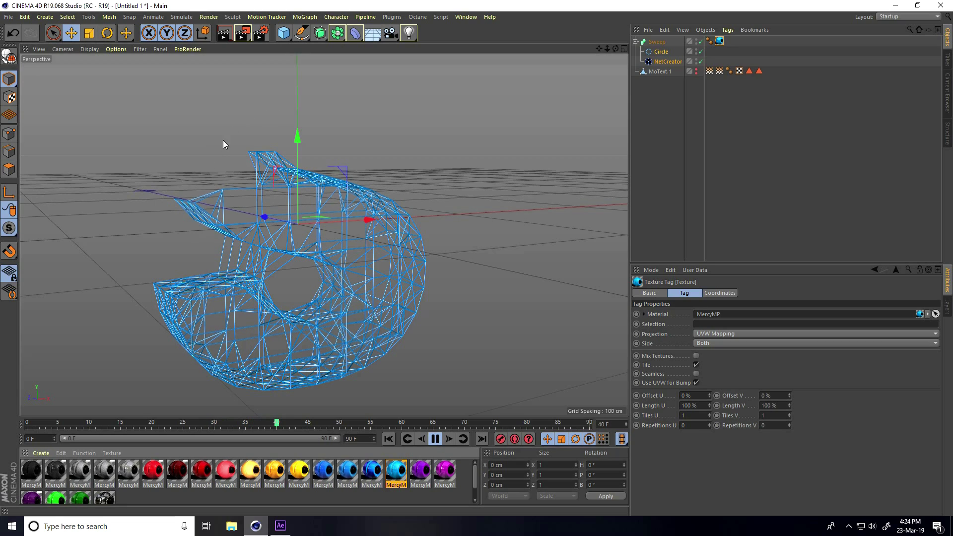
Step: Add a Sky object and a new material with only the Luminance channel enabled
{"action": "left_click", "coordinate": [433, 439]}
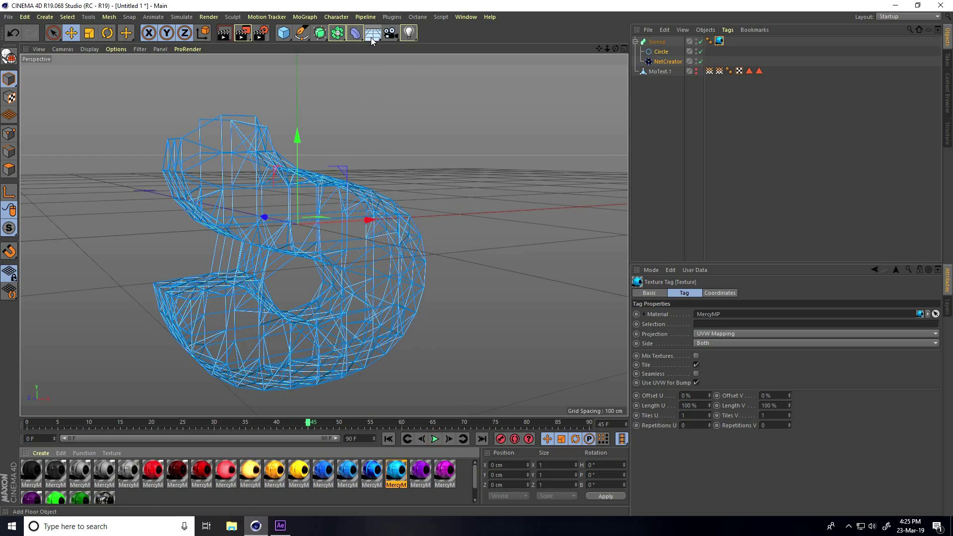
{"action": "left_click_drag", "start_coordinate": [371, 38], "coordinate": [398, 66]}
{"action": "left_click", "coordinate": [38, 457]}
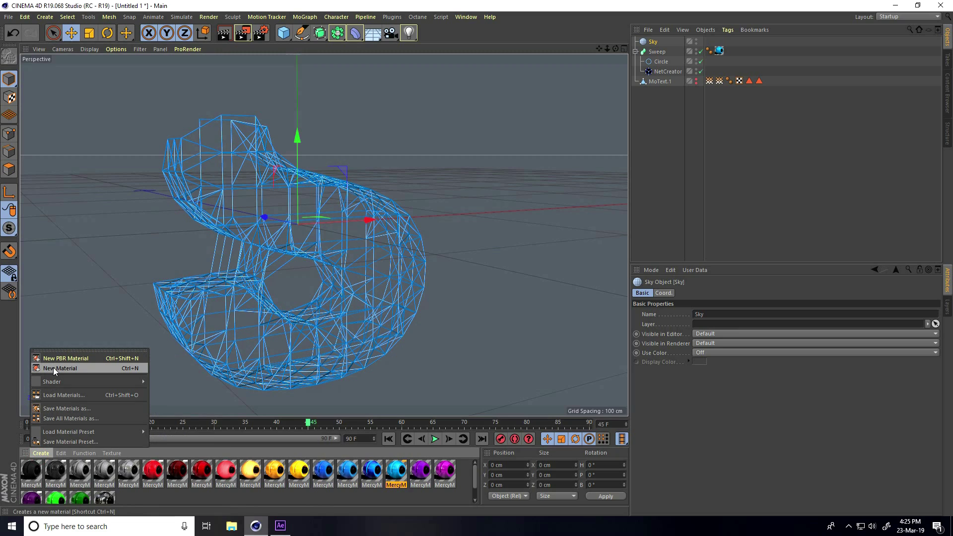
{"action": "left_click", "coordinate": [52, 368]}
{"action": "double_click", "coordinate": [32, 470]}
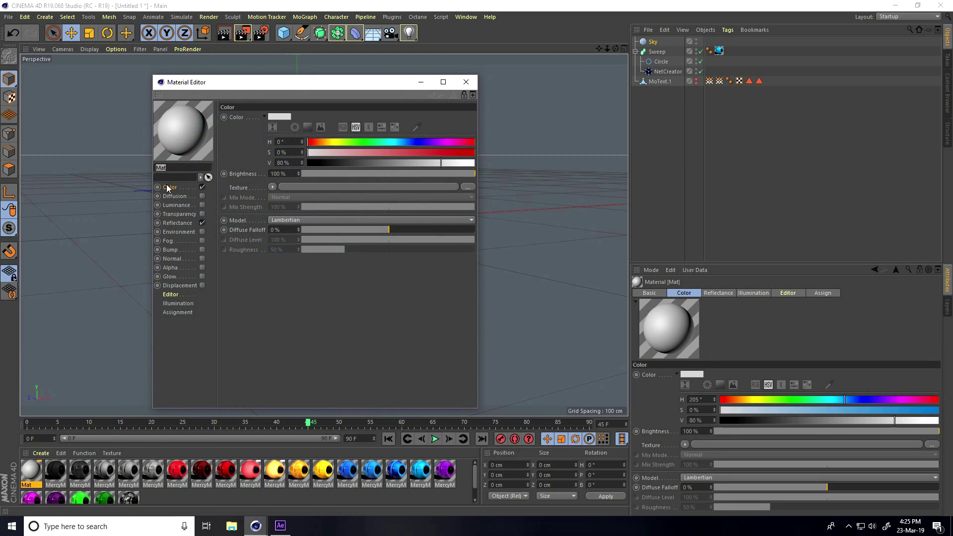
{"action": "left_click", "coordinate": [202, 187]}
{"action": "left_click", "coordinate": [202, 222]}
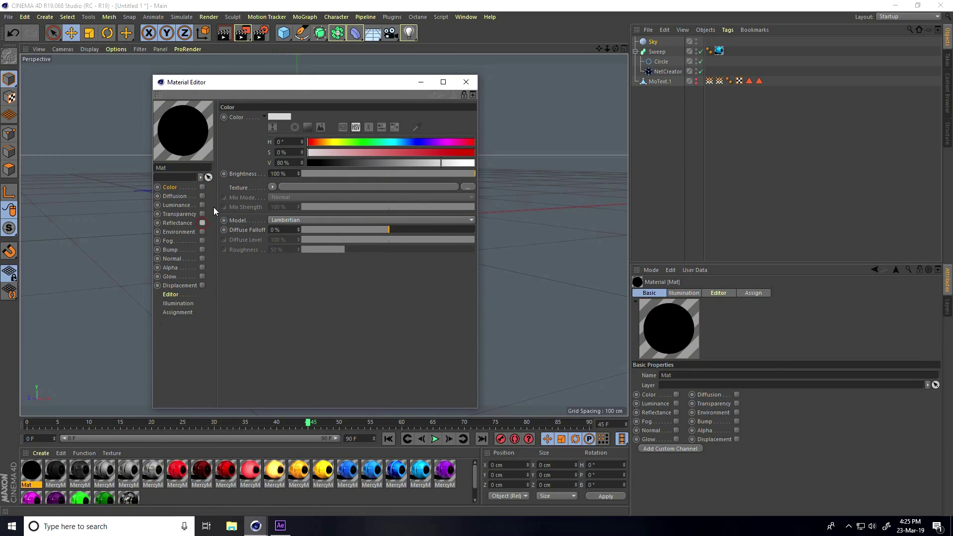
{"action": "left_click", "coordinate": [202, 205]}
Step: Use Hdri Images.hdr as the luminance texture and apply the Mat material to the Sky
{"action": "left_click", "coordinate": [467, 186]}
{"action": "left_click", "coordinate": [122, 92]}
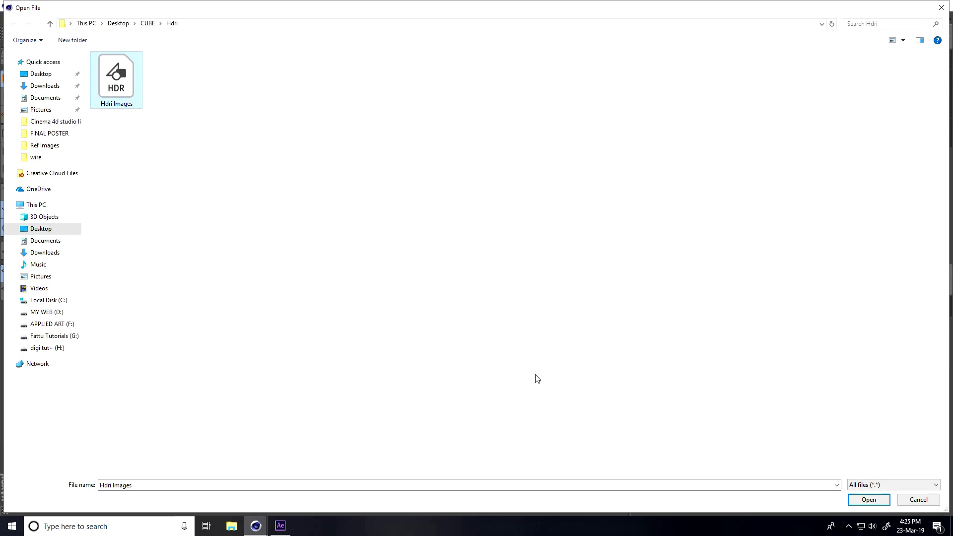
{"action": "left_click", "coordinate": [869, 500]}
{"action": "left_click", "coordinate": [531, 296]}
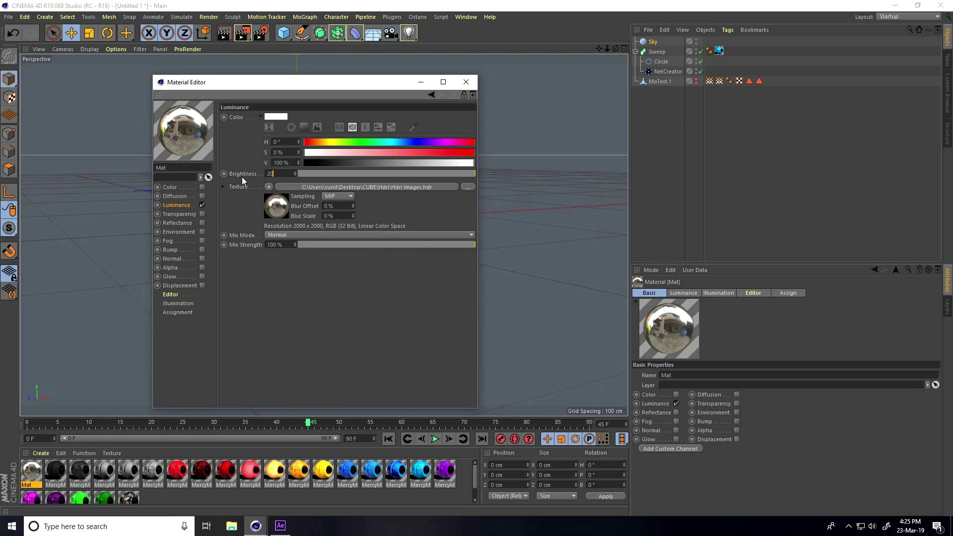
{"action": "left_click", "coordinate": [465, 82]}
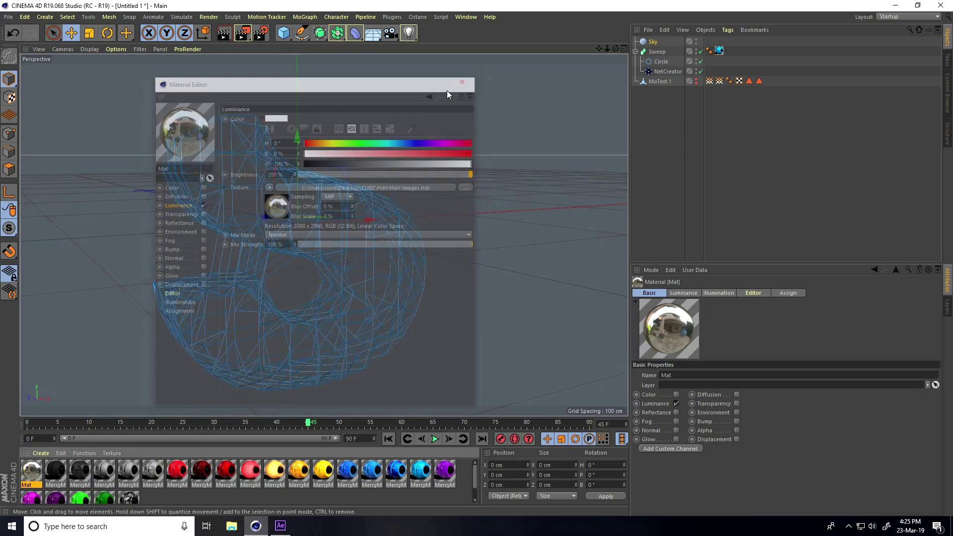
{"action": "left_click_drag", "start_coordinate": [36, 467], "coordinate": [662, 43]}
{"action": "left_click_drag", "start_coordinate": [369, 264], "coordinate": [311, 266], "text": "alt"}
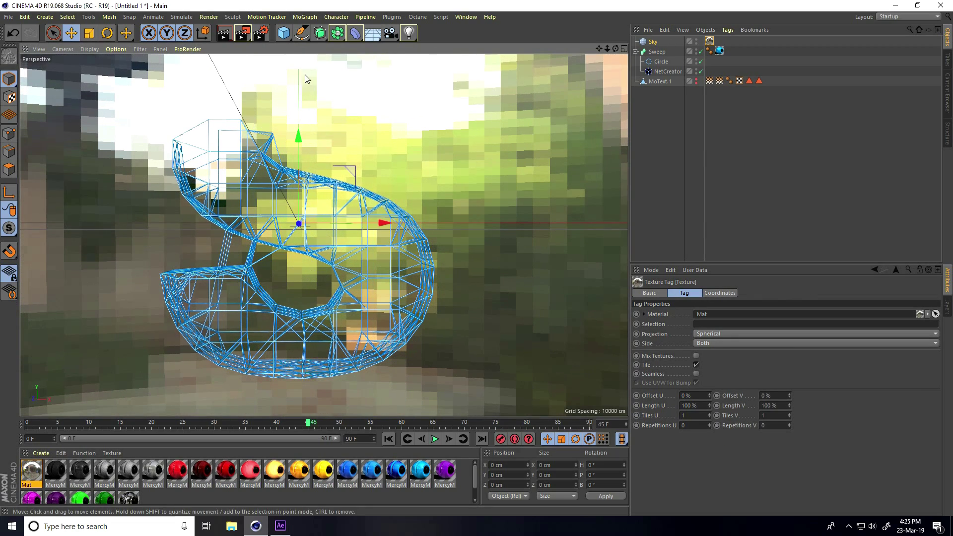
Step: Add a camera, give the Sky a Compositing tag with Seen by Camera off, and render the view
{"action": "left_click", "coordinate": [390, 33]}
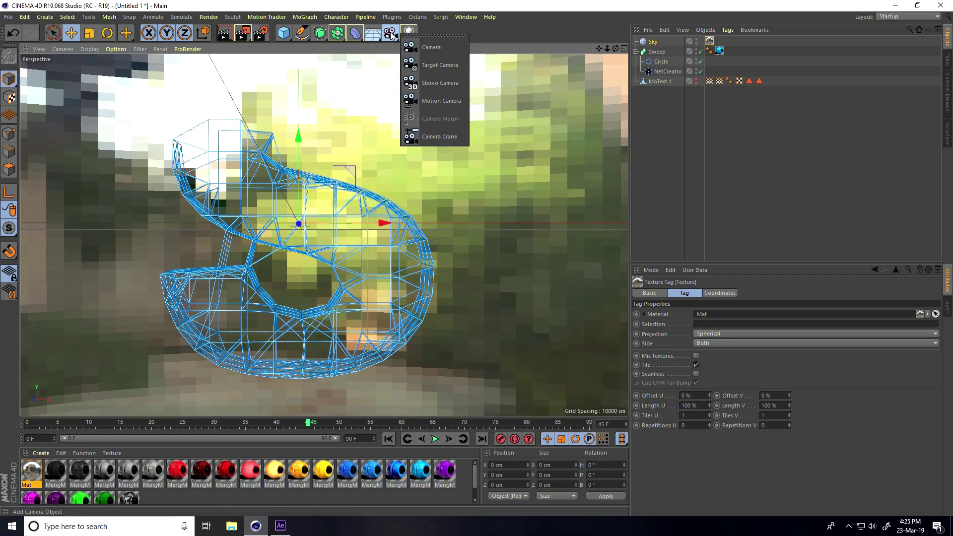
{"action": "left_click", "coordinate": [425, 46]}
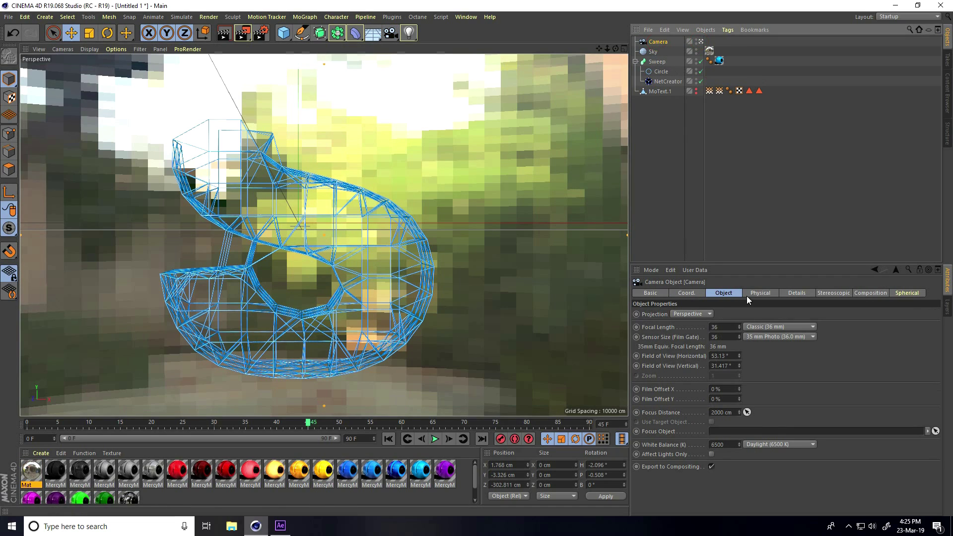
{"action": "left_click", "coordinate": [651, 53]}
{"action": "right_click", "coordinate": [652, 55]}
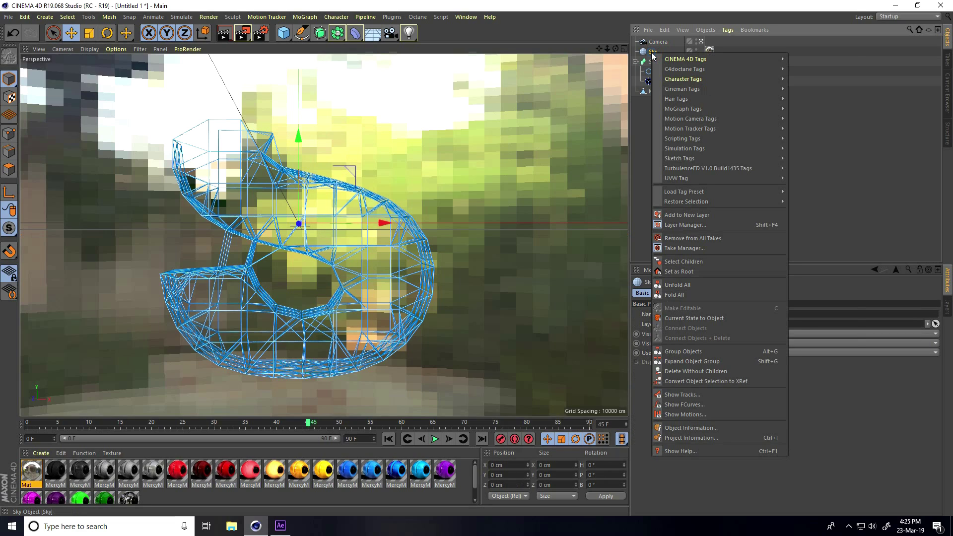
{"action": "mouse_move", "coordinate": [695, 60]}
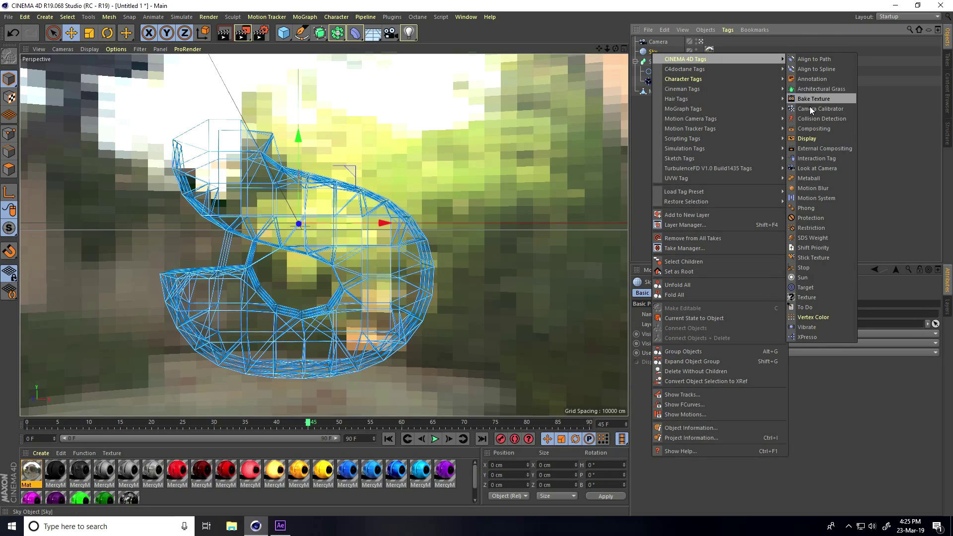
{"action": "left_click", "coordinate": [818, 130]}
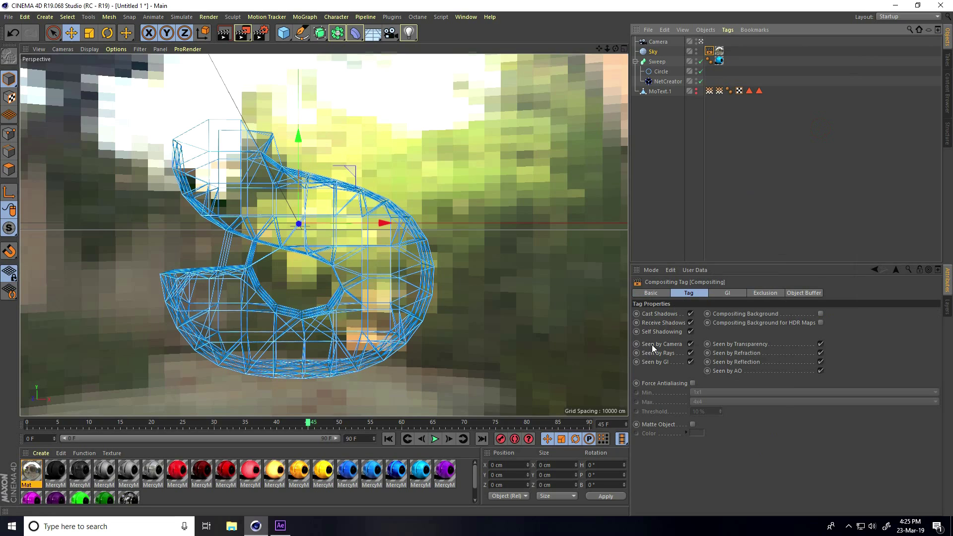
{"action": "left_click", "coordinate": [691, 344]}
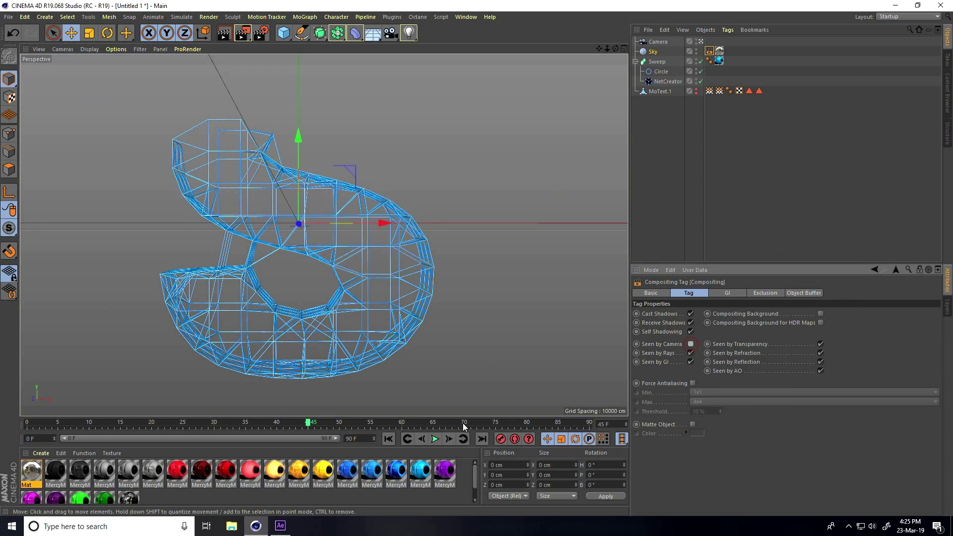
{"action": "key", "text": "ctrl+r"}
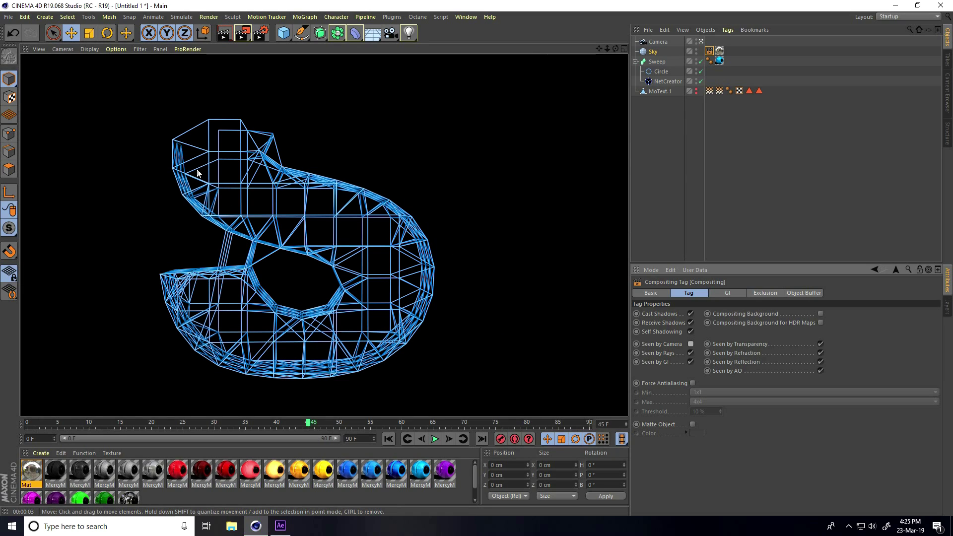
Step: Play the animation to frame 51, reframe the view to show the floor horizon, and return to frame 0
{"action": "left_click", "coordinate": [435, 440]}
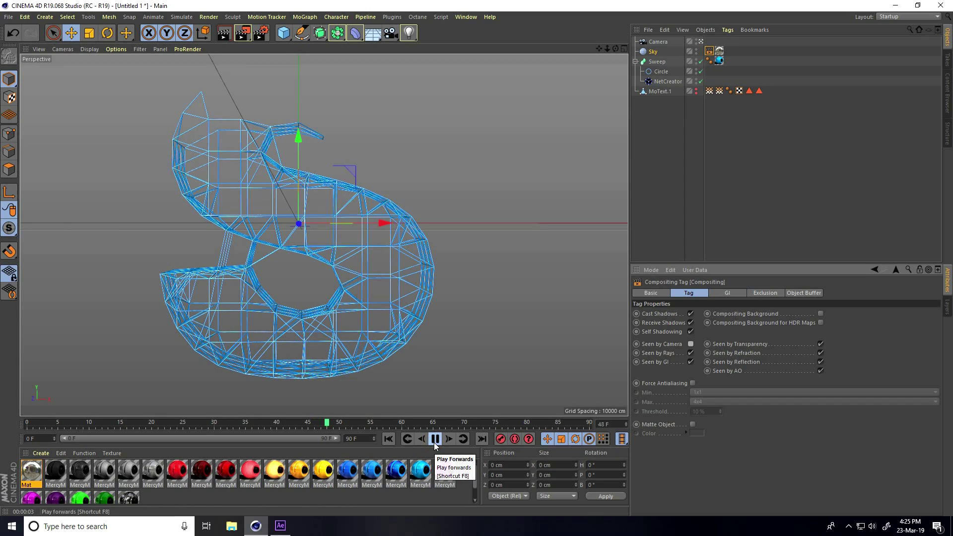
{"action": "key", "text": "F8"}
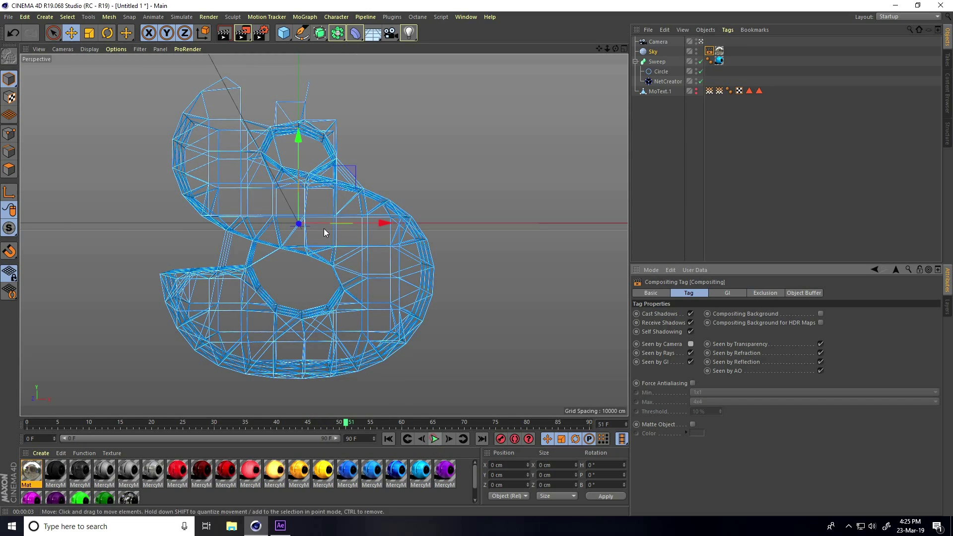
{"action": "left_click_drag", "start_coordinate": [322, 223], "coordinate": [263, 278], "text": "alt"}
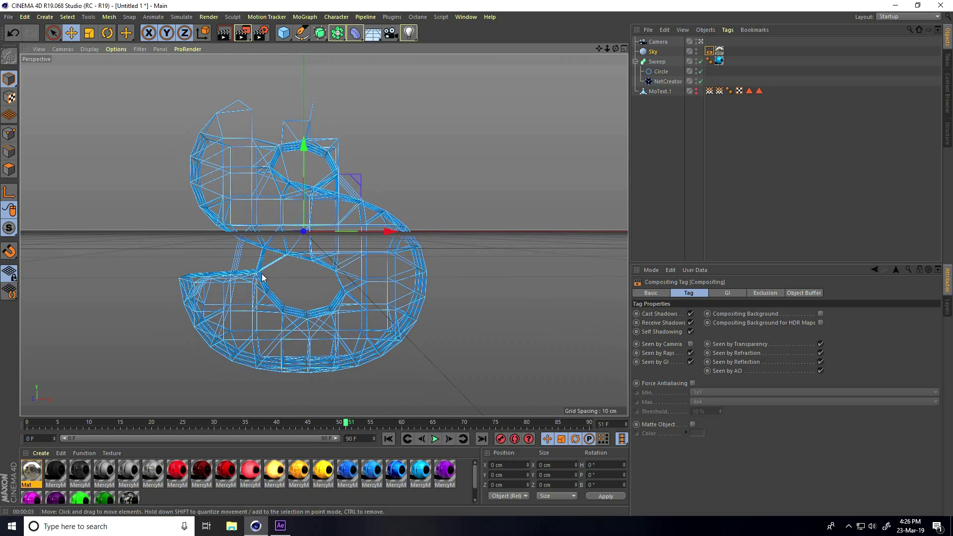
{"action": "left_click", "coordinate": [388, 439]}
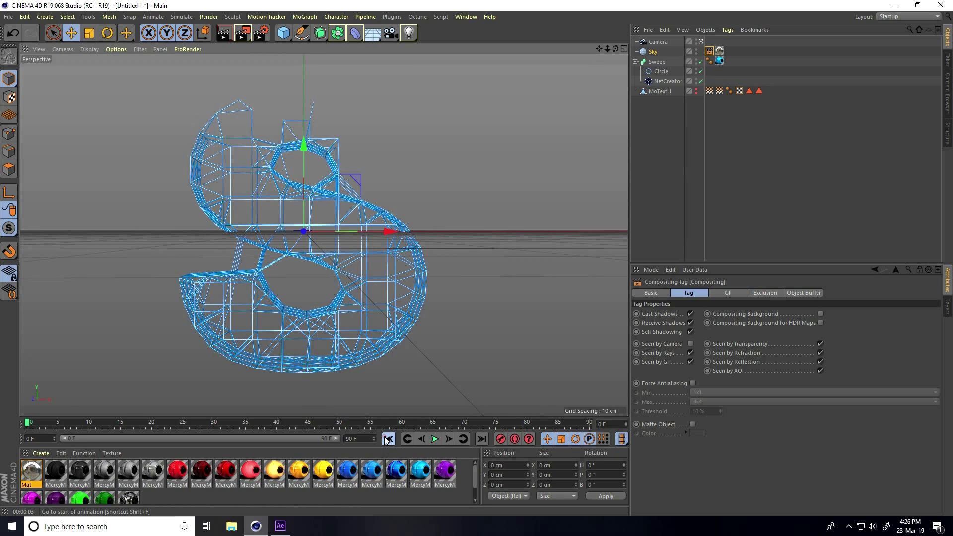
{"action": "left_click", "coordinate": [262, 338]}
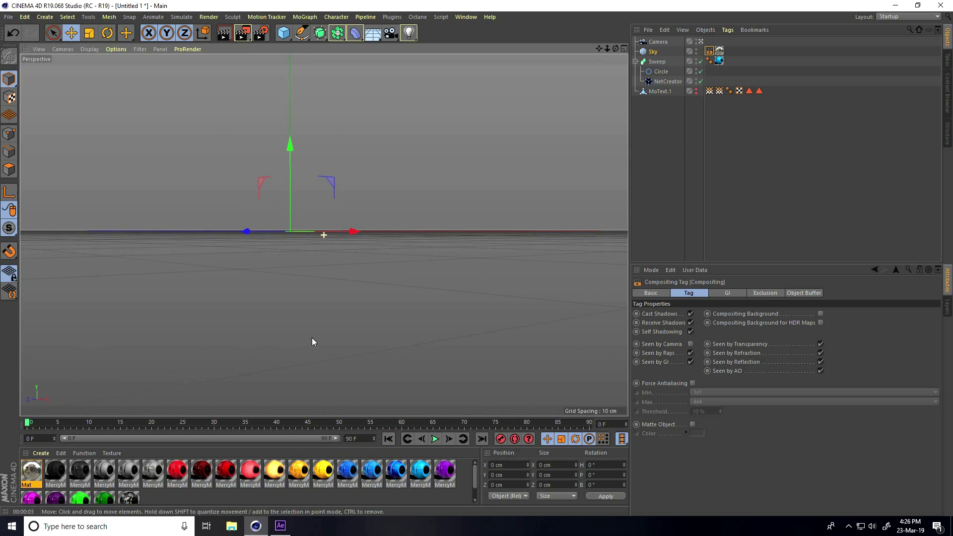
Step: Record a camera keyframe at frame 0, then play to frame 25 and orbit the view
{"action": "left_click", "coordinate": [659, 42]}
{"action": "left_click", "coordinate": [501, 439]}
{"action": "left_click", "coordinate": [434, 440]}
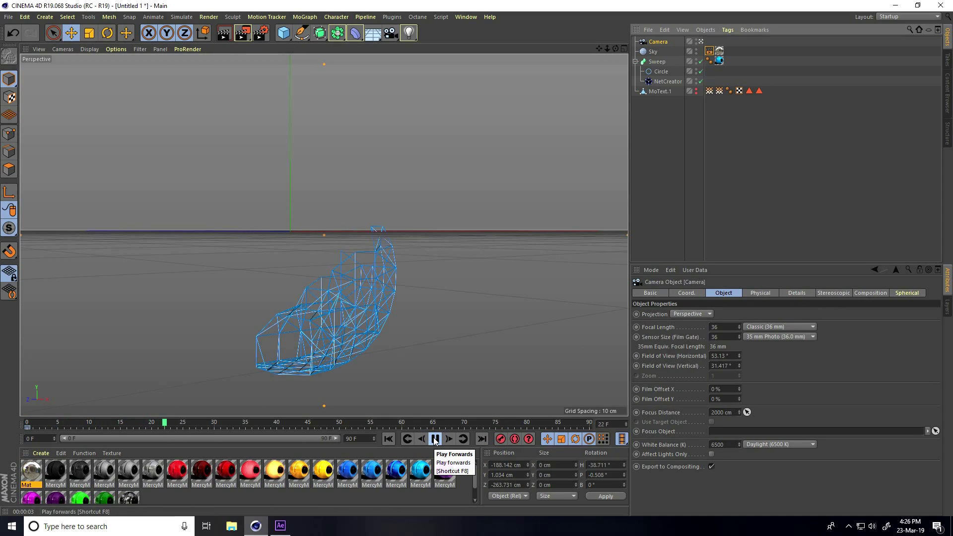
{"action": "left_click", "coordinate": [435, 439]}
{"action": "left_click_drag", "start_coordinate": [399, 290], "coordinate": [326, 310], "text": "alt"}
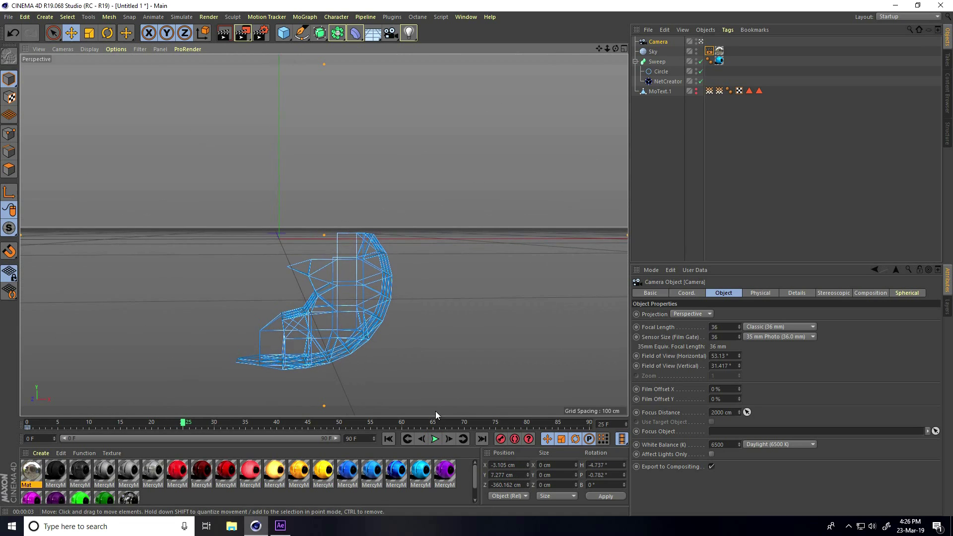
Step: Record a second camera keyframe at frame 70 and play the camera move from the start
{"action": "left_click", "coordinate": [465, 427]}
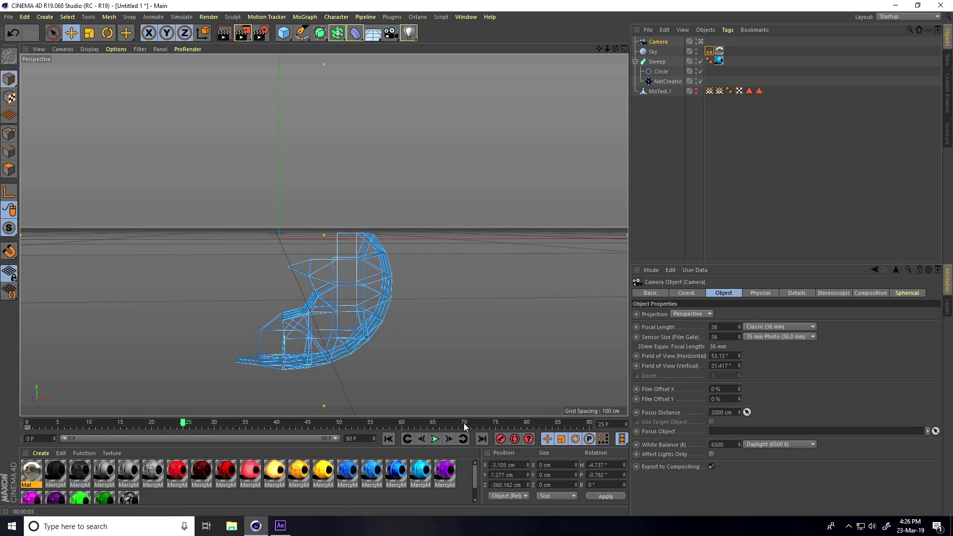
{"action": "left_click", "coordinate": [501, 440]}
{"action": "left_click_drag", "start_coordinate": [325, 311], "coordinate": [265, 306], "text": "alt"}
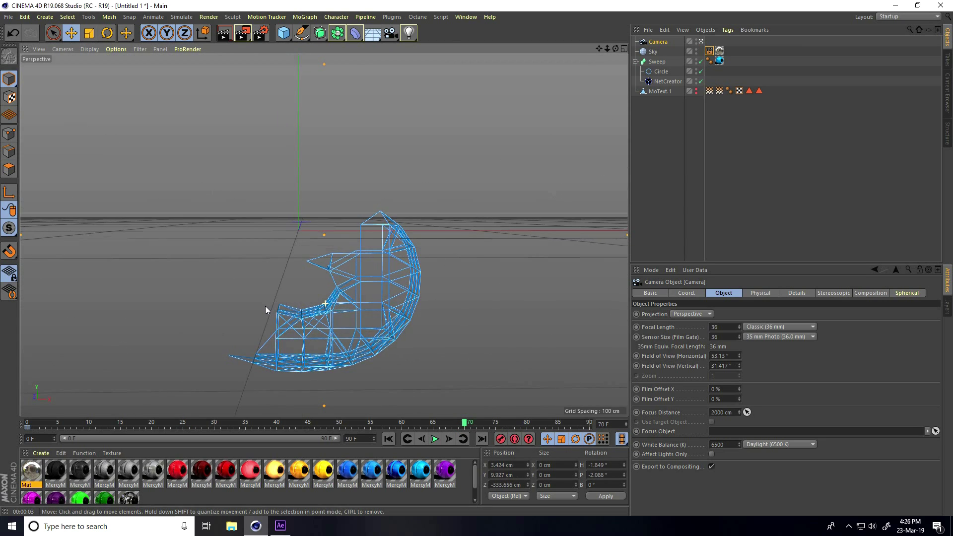
{"action": "left_click", "coordinate": [384, 439]}
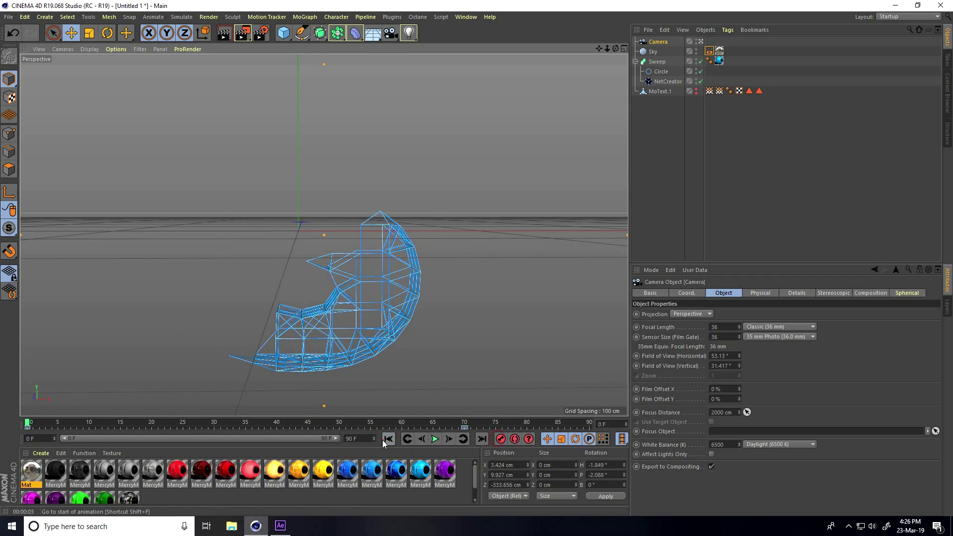
{"action": "left_click", "coordinate": [434, 439]}
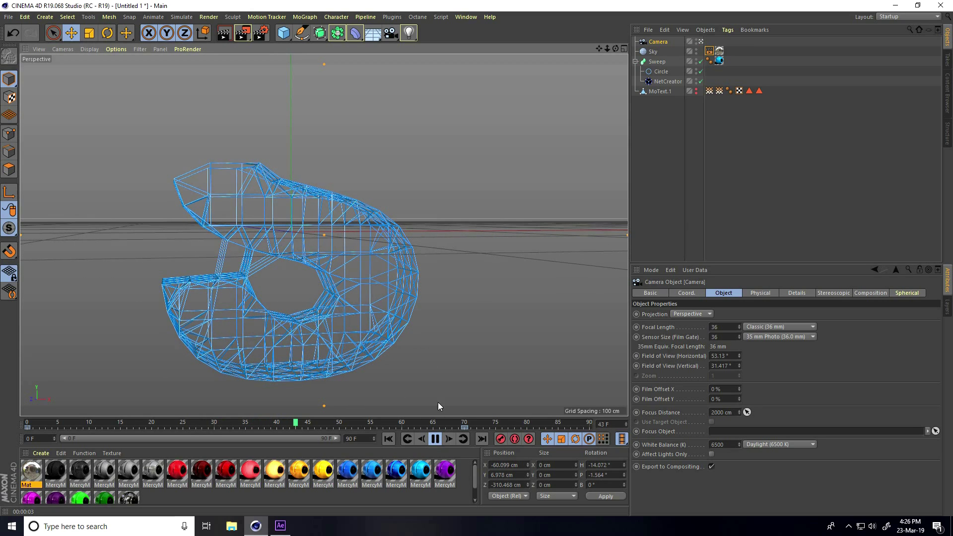
{"action": "left_click", "coordinate": [434, 439]}
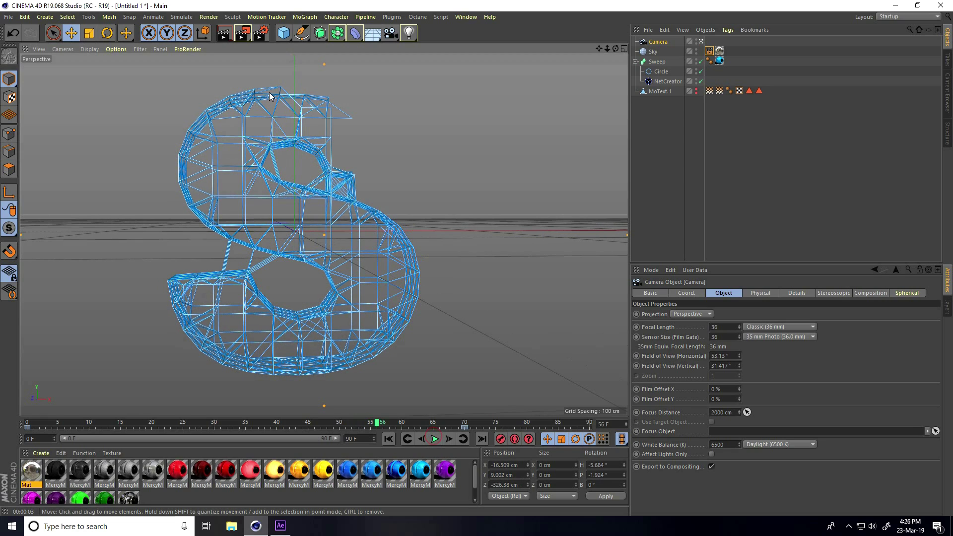
Step: Set the render output to HDTV 1080 29.97 covering all frames 0 to 90
{"action": "left_click", "coordinate": [262, 34]}
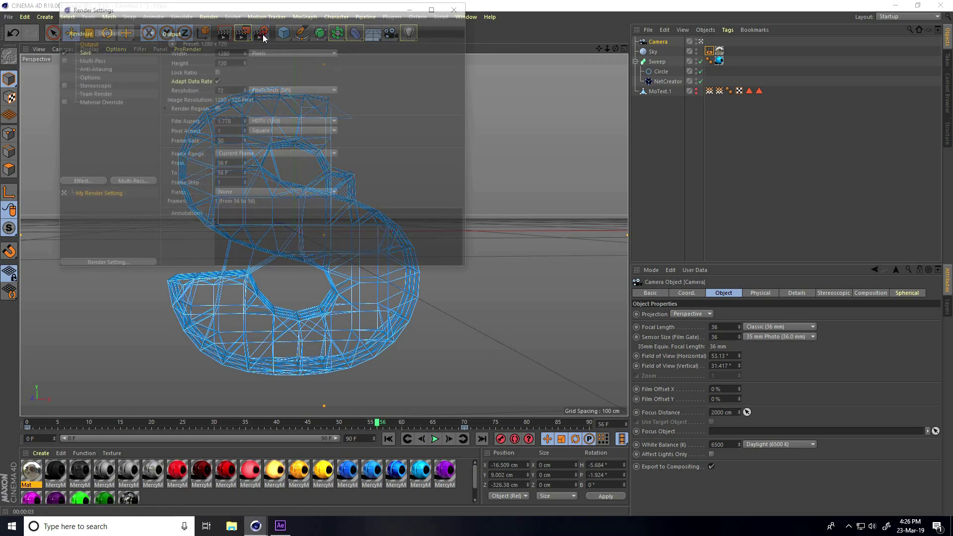
{"action": "left_click", "coordinate": [171, 42]}
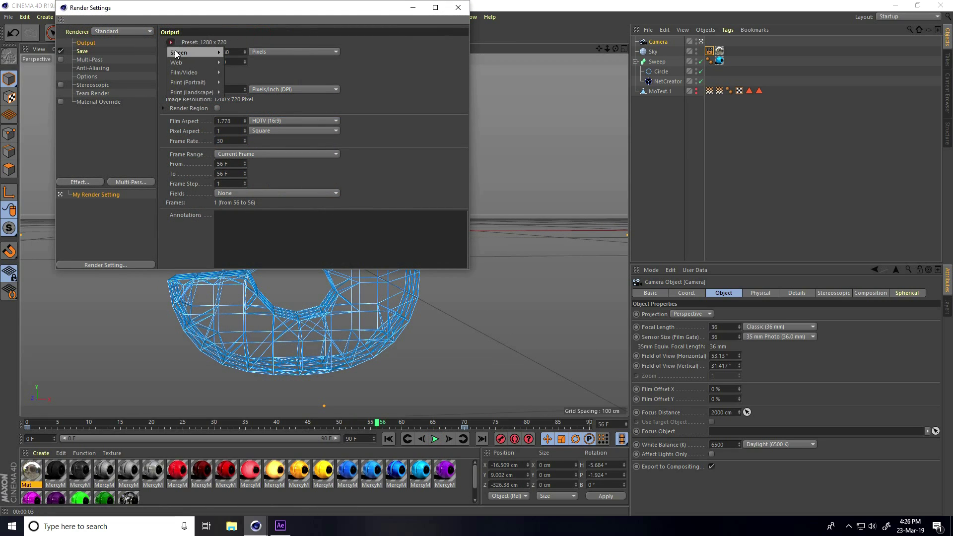
{"action": "mouse_move", "coordinate": [191, 74]}
{"action": "left_click", "coordinate": [264, 251]}
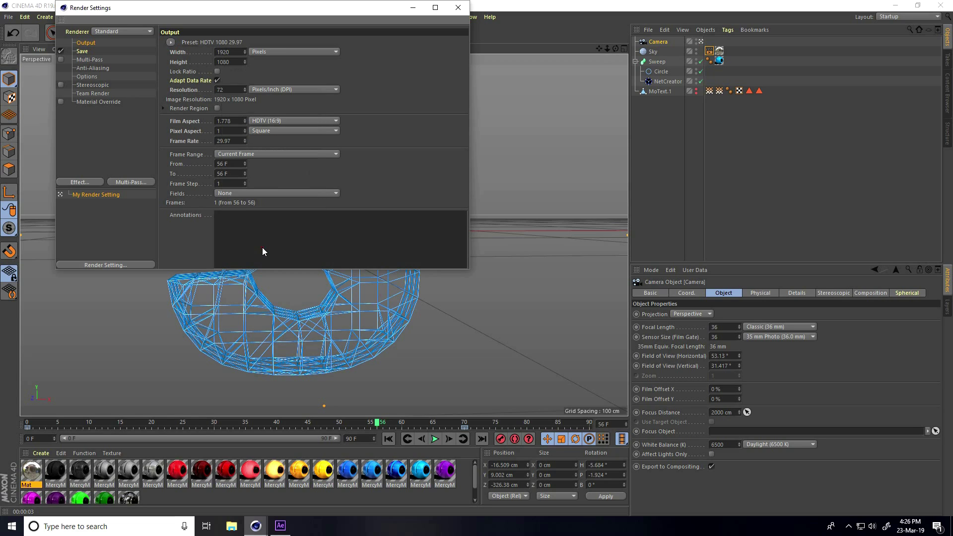
{"action": "left_click", "coordinate": [245, 155]}
{"action": "left_click", "coordinate": [241, 187]}
Step: Save renders as PNG with Alpha Channel and browse the output location to the Desktop
{"action": "left_click", "coordinate": [81, 51]}
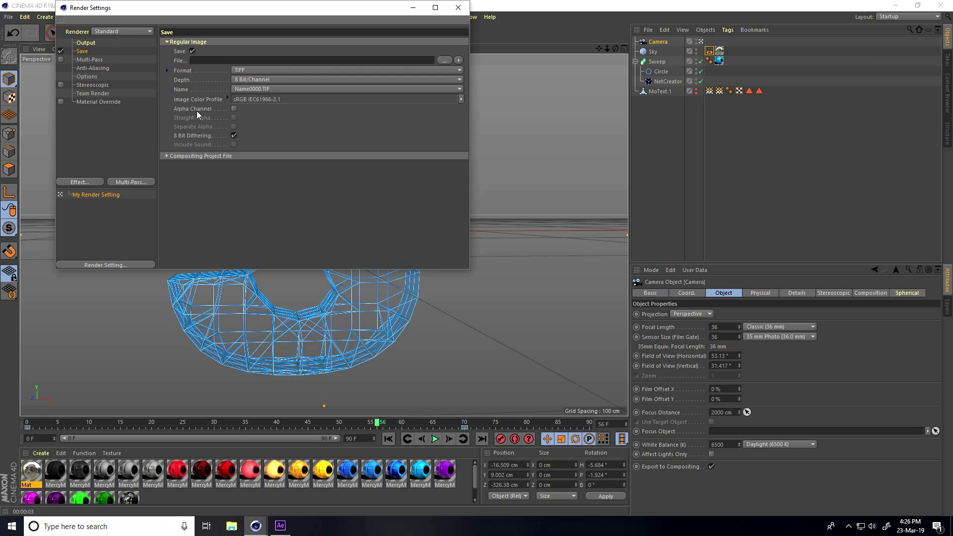
{"action": "left_click", "coordinate": [234, 109]}
{"action": "left_click", "coordinate": [257, 70]}
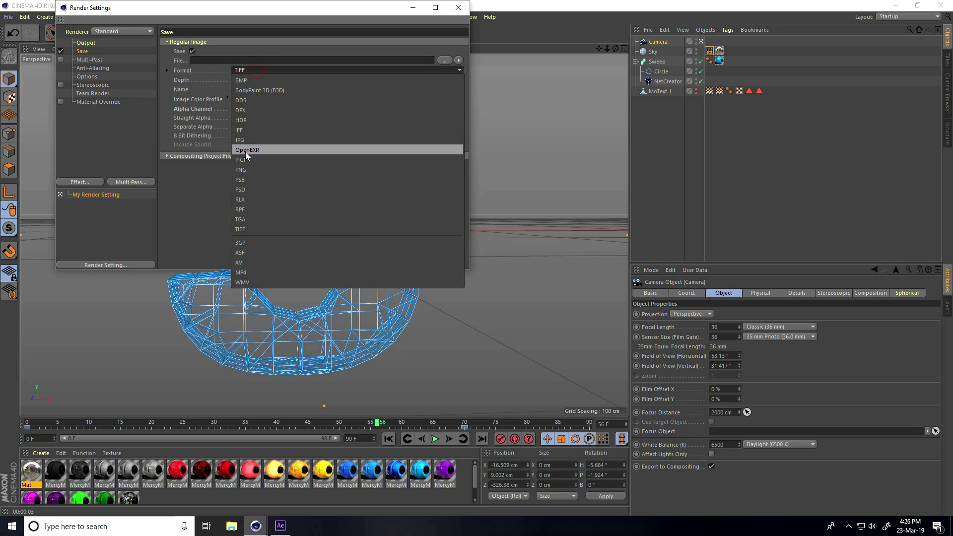
{"action": "left_click", "coordinate": [251, 170]}
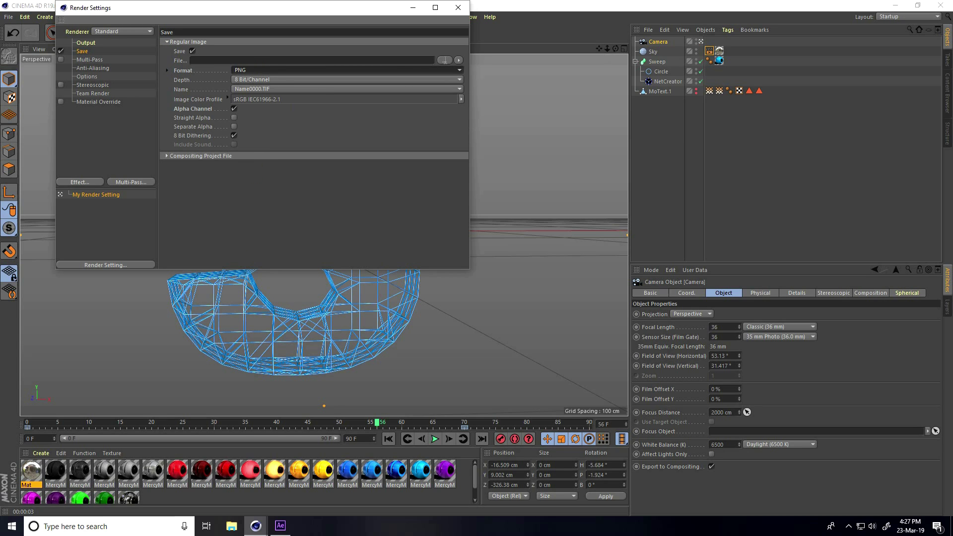
{"action": "left_click", "coordinate": [444, 60]}
{"action": "left_click", "coordinate": [41, 74]}
Step: Create a Desktop folder 'pnf new' and save the render output inside it as 'a'
{"action": "right_click", "coordinate": [237, 198]}
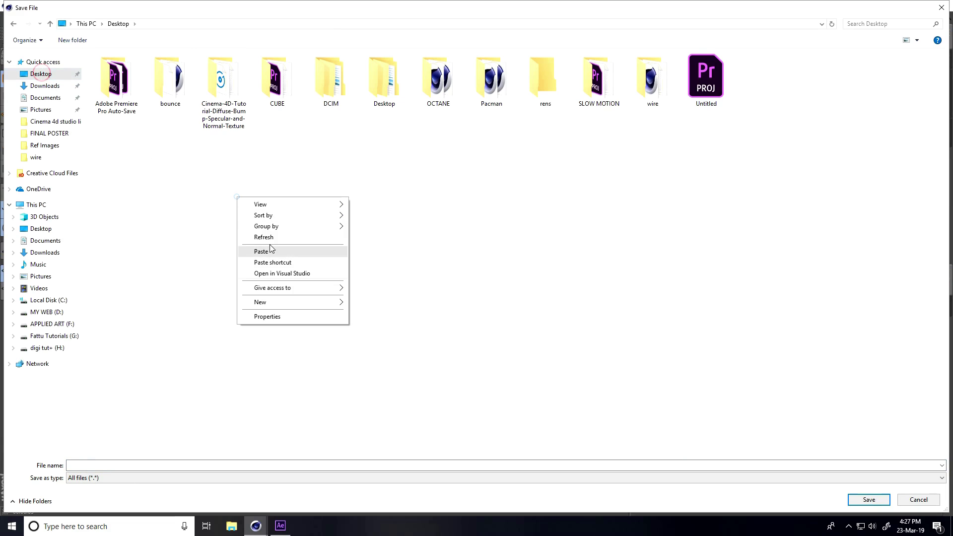
{"action": "mouse_move", "coordinate": [287, 302]}
{"action": "left_click", "coordinate": [378, 303]}
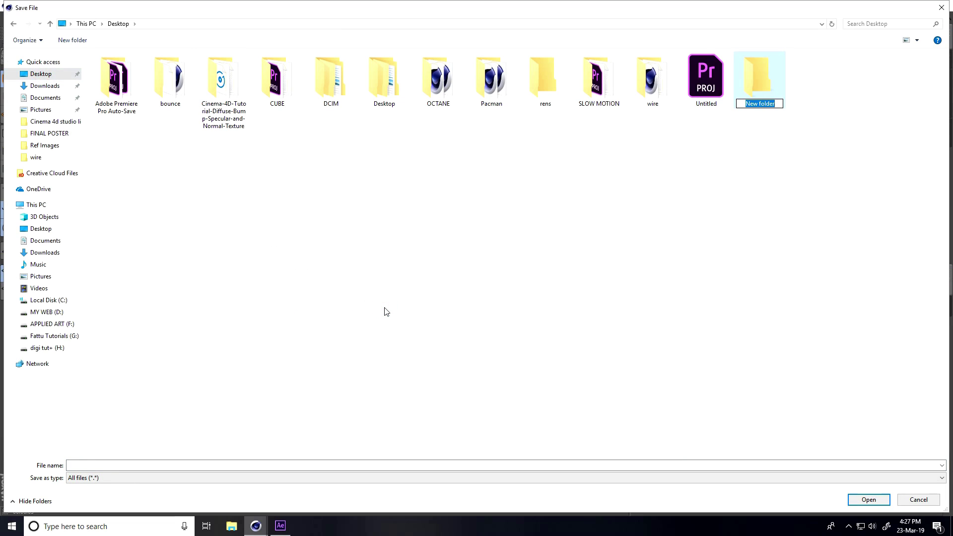
{"action": "type", "text": "p"}
{"action": "key", "text": "Return"}
{"action": "key", "text": "Return"}
{"action": "left_click", "coordinate": [316, 465]}
{"action": "type", "text": "a"}
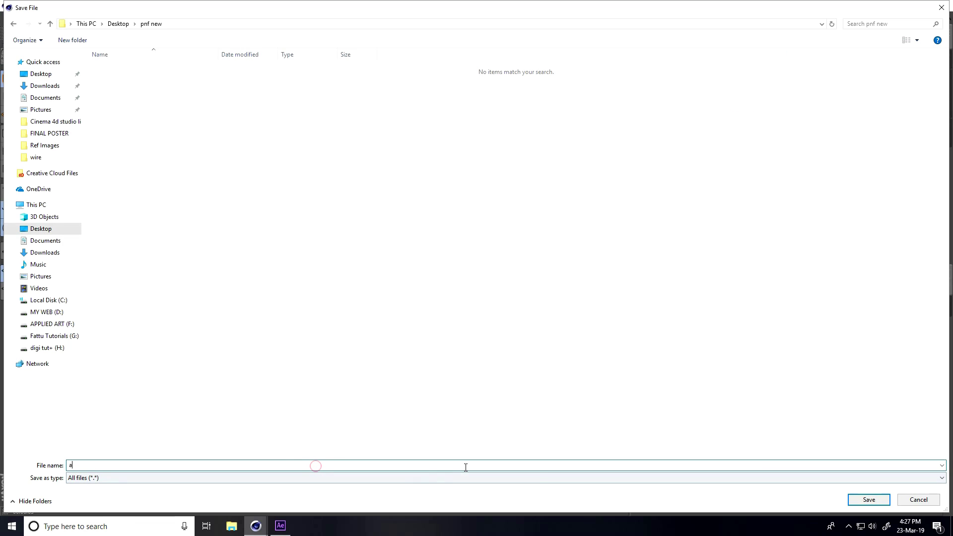
{"action": "left_click", "coordinate": [869, 500]}
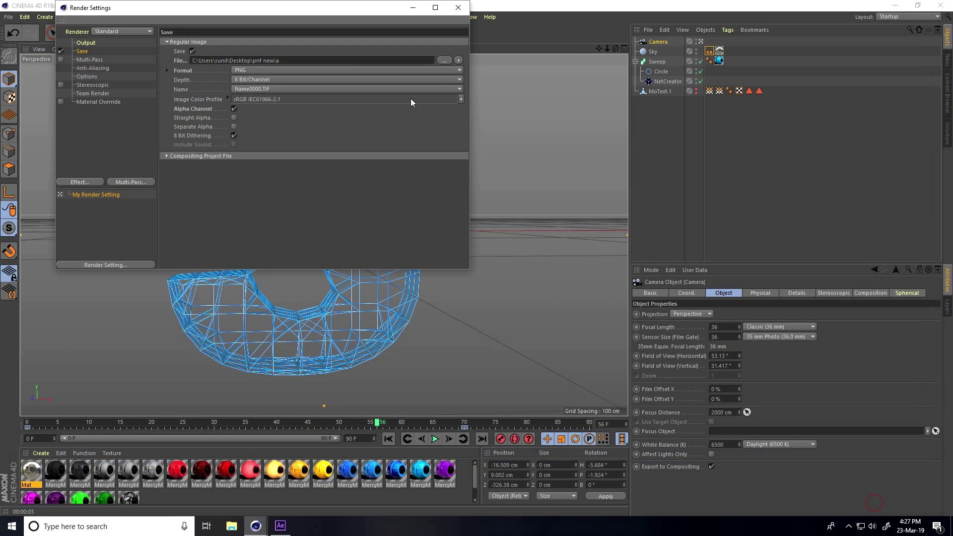
Step: Add Ambient Occlusion and Global Illumination render effects and close Render Settings
{"action": "left_click", "coordinate": [76, 182]}
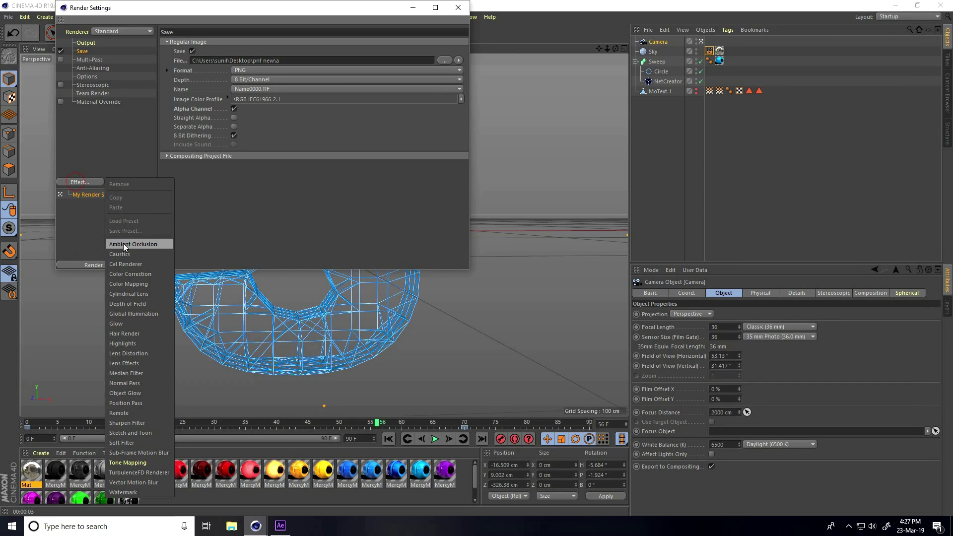
{"action": "left_click", "coordinate": [123, 243]}
{"action": "left_click", "coordinate": [83, 182]}
{"action": "left_click", "coordinate": [140, 303]}
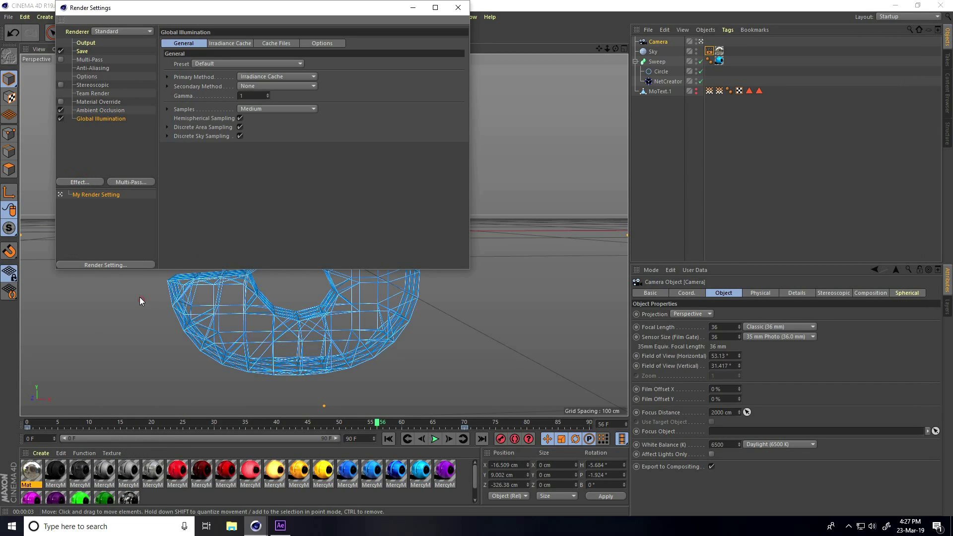
{"action": "left_click", "coordinate": [95, 75]}
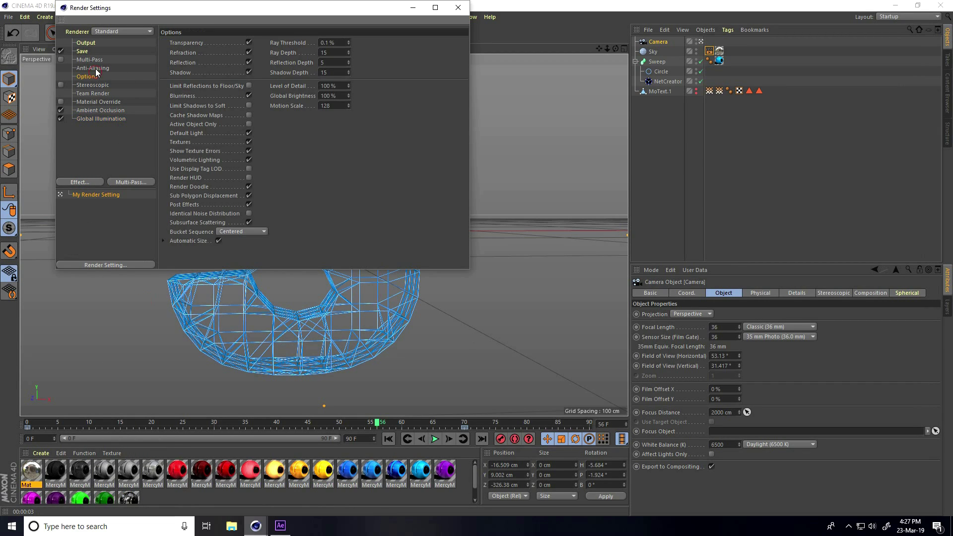
{"action": "left_click", "coordinate": [94, 68]}
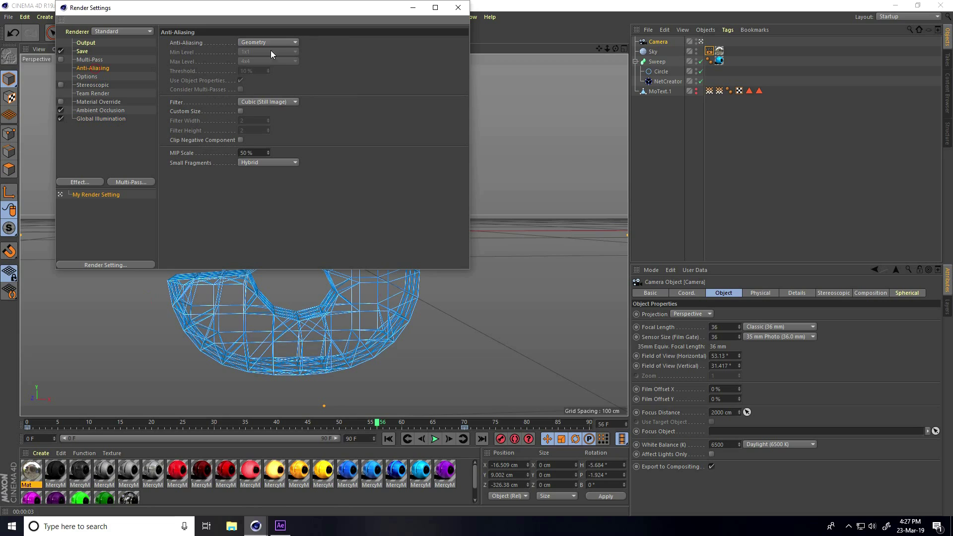
{"action": "left_click", "coordinate": [457, 8]}
Step: Test-render to the Picture Viewer, stop and close it, then switch to File Explorer
{"action": "left_click", "coordinate": [243, 33]}
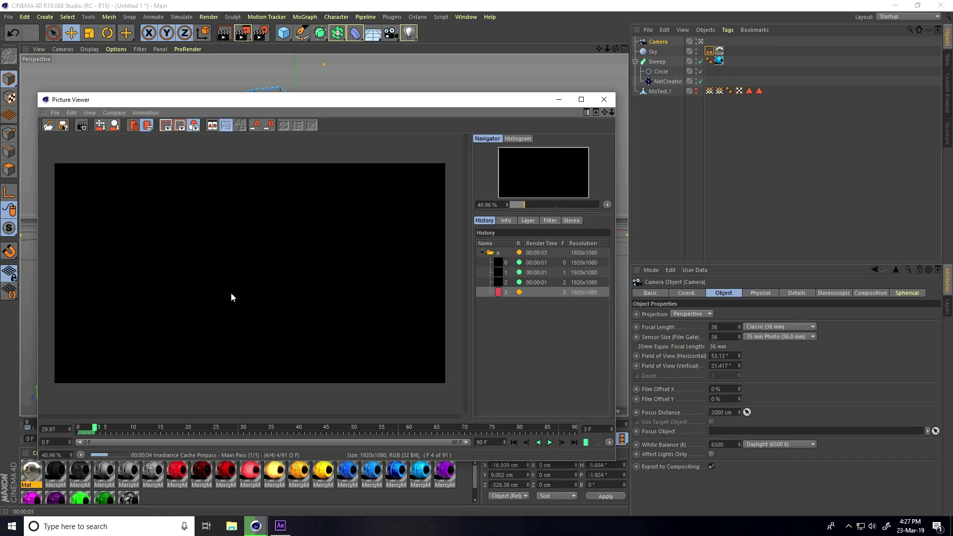
{"action": "key", "text": "shift+r"}
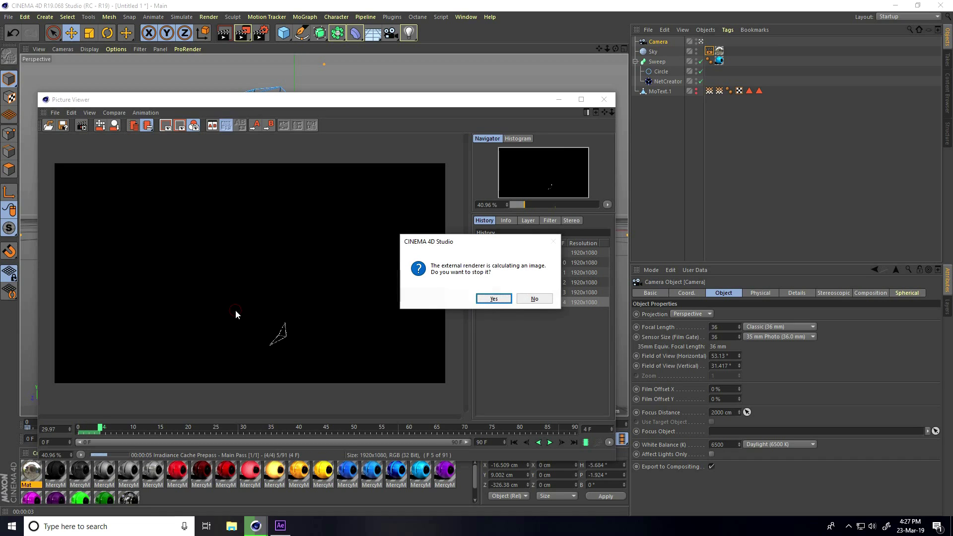
{"action": "left_click", "coordinate": [491, 298]}
{"action": "left_click", "coordinate": [602, 102]}
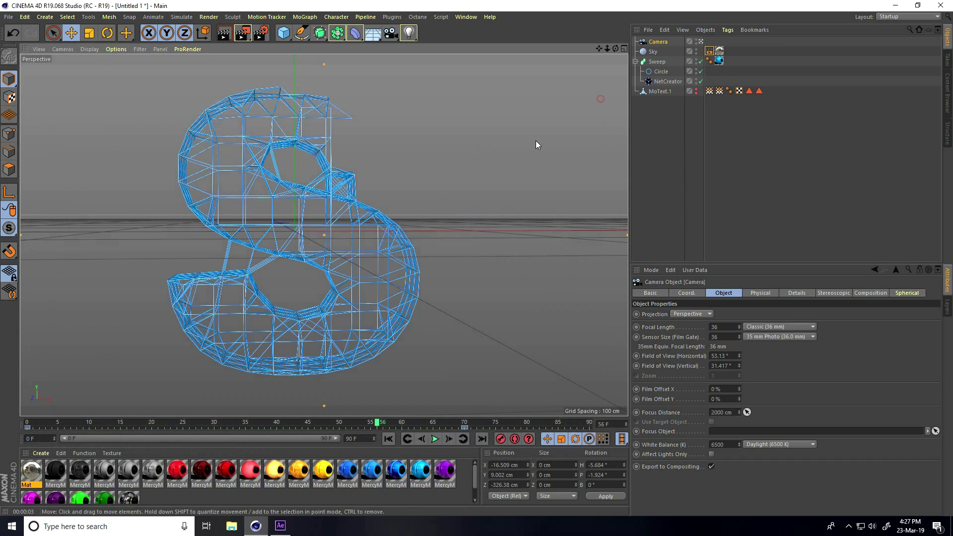
{"action": "left_click", "coordinate": [232, 527]}
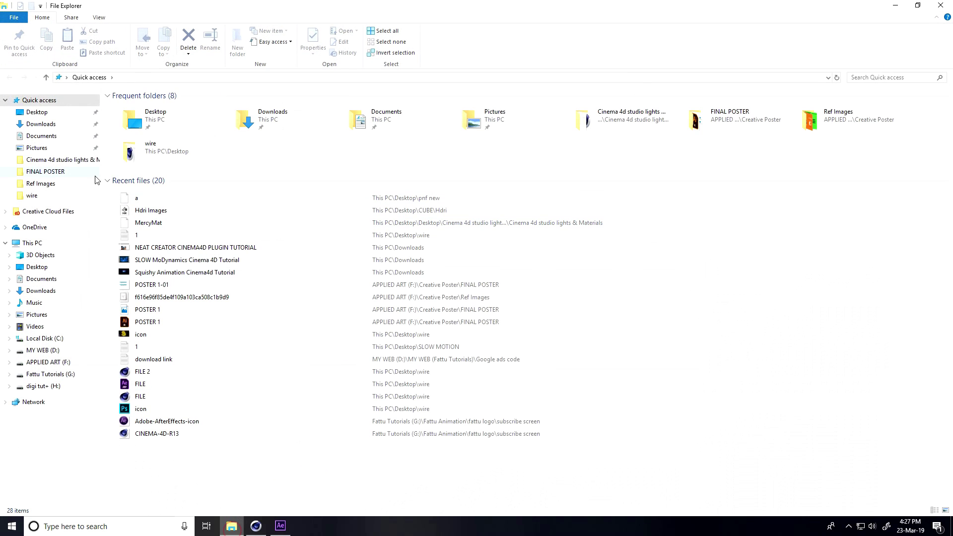
Step: Open frame y0051 from the Desktop's wire\y folder in Photos
{"action": "left_click", "coordinate": [38, 112]}
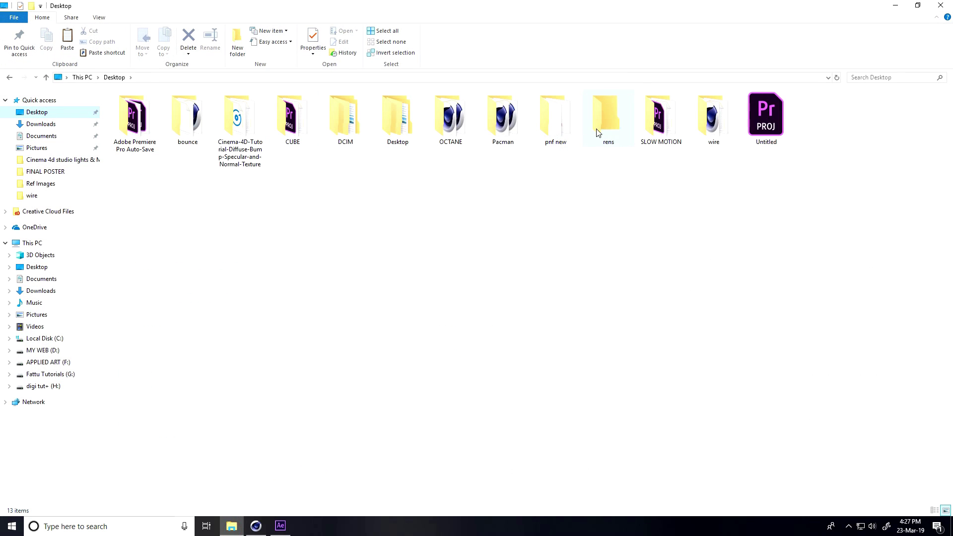
{"action": "double_click", "coordinate": [713, 125]}
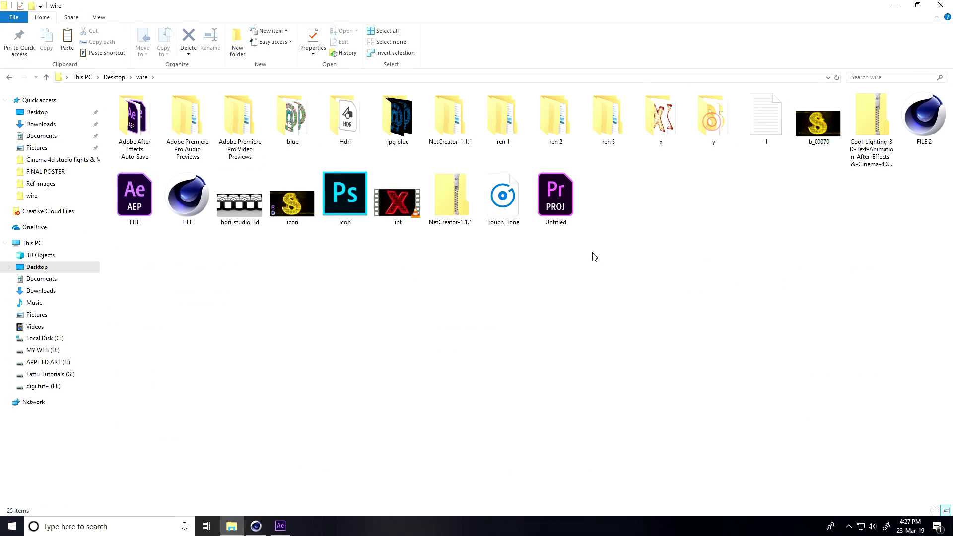
{"action": "double_click", "coordinate": [400, 119]}
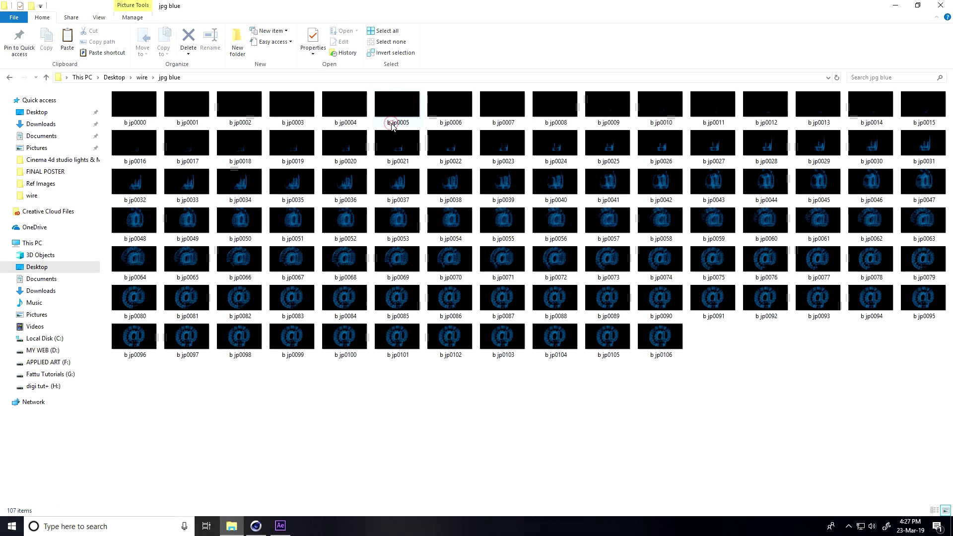
{"action": "left_click", "coordinate": [7, 78]}
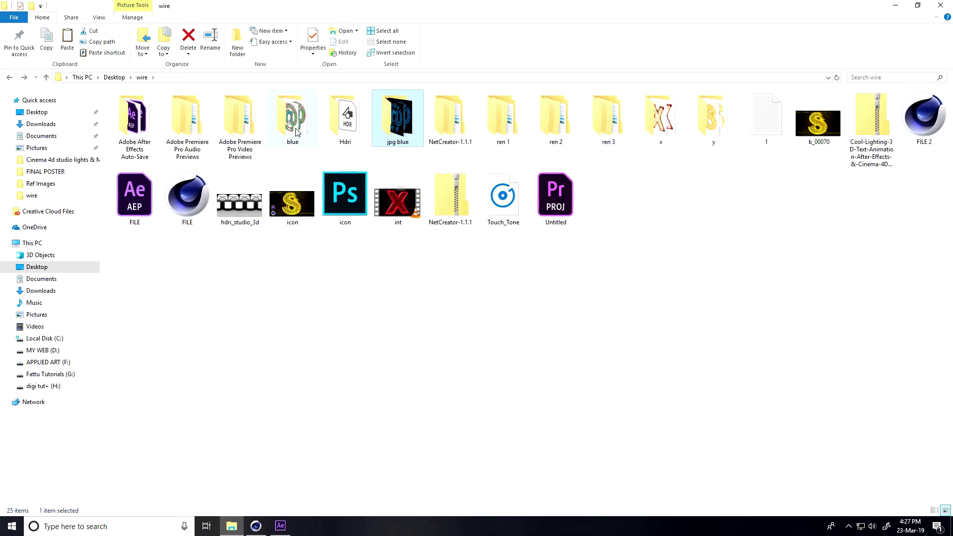
{"action": "double_click", "coordinate": [710, 127]}
{"action": "left_click", "coordinate": [326, 255]}
{"action": "double_click", "coordinate": [325, 255]}
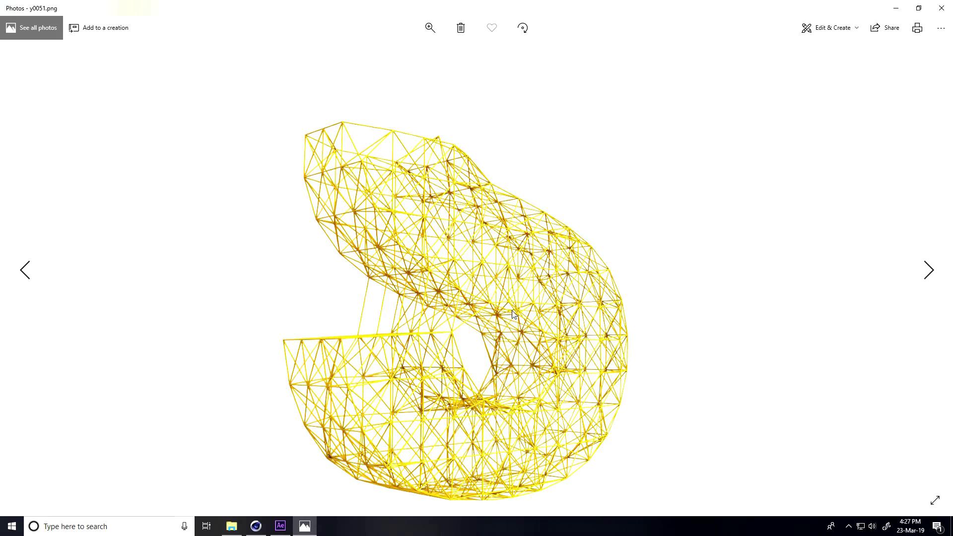
Step: Step through the yellow S frames to y0086, then close Photos and return to After Effects
{"action": "left_click", "coordinate": [927, 271]}
{"action": "left_click", "coordinate": [927, 271]}
{"action": "left_click", "coordinate": [927, 271]}
{"action": "left_click", "coordinate": [928, 271]}
{"action": "left_click", "coordinate": [927, 270]}
{"action": "left_click", "coordinate": [926, 271]}
{"action": "left_click", "coordinate": [926, 270]}
{"action": "left_click", "coordinate": [926, 270]}
{"action": "left_click", "coordinate": [926, 271]}
{"action": "left_click", "coordinate": [926, 271]}
{"action": "left_click", "coordinate": [926, 271]}
{"action": "left_click", "coordinate": [926, 270]}
{"action": "left_click", "coordinate": [926, 270]}
{"action": "left_click", "coordinate": [926, 271]}
{"action": "left_click", "coordinate": [926, 271]}
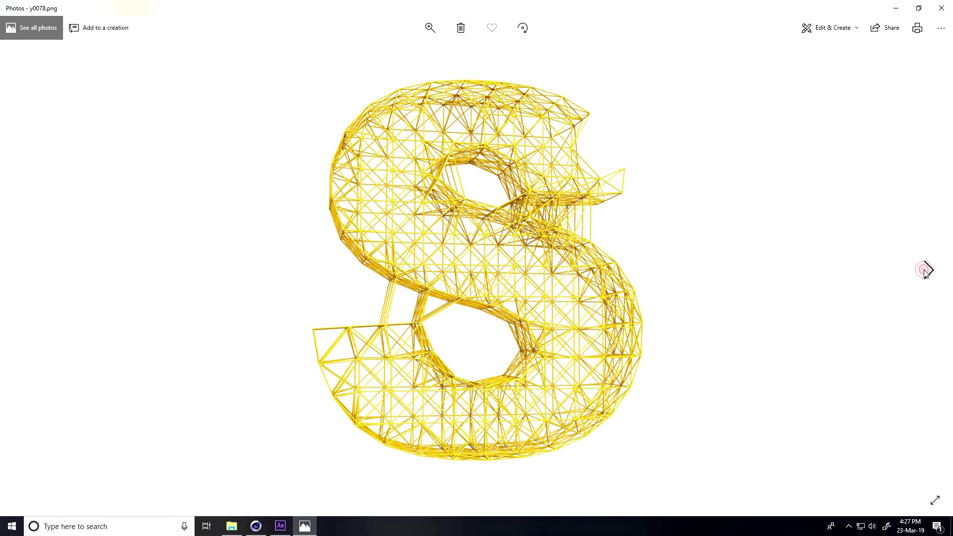
{"action": "left_click", "coordinate": [927, 271]}
{"action": "left_click", "coordinate": [927, 271]}
{"action": "left_click", "coordinate": [926, 271]}
{"action": "left_click", "coordinate": [926, 270]}
{"action": "left_click", "coordinate": [926, 271]}
{"action": "left_click", "coordinate": [927, 270]}
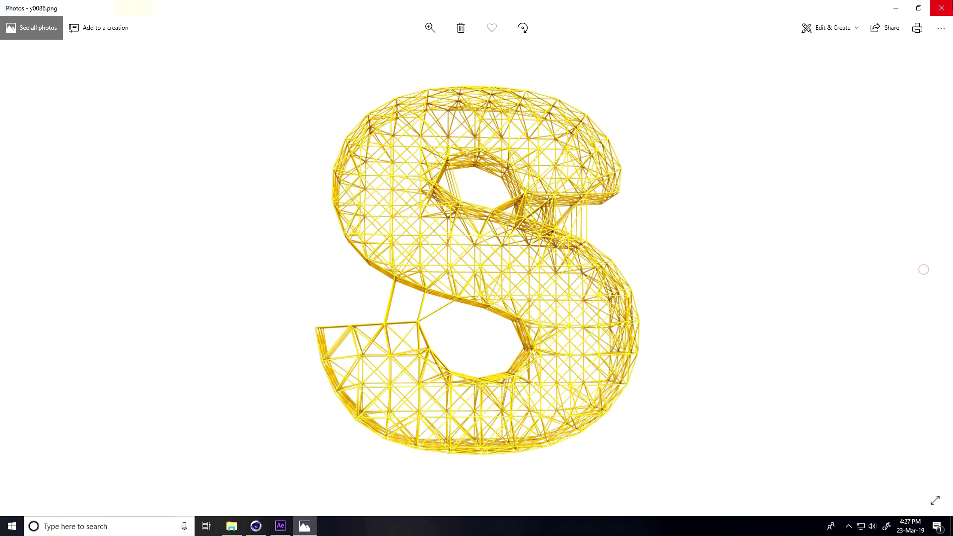
{"action": "left_click", "coordinate": [926, 271]}
{"action": "left_click", "coordinate": [942, 8]}
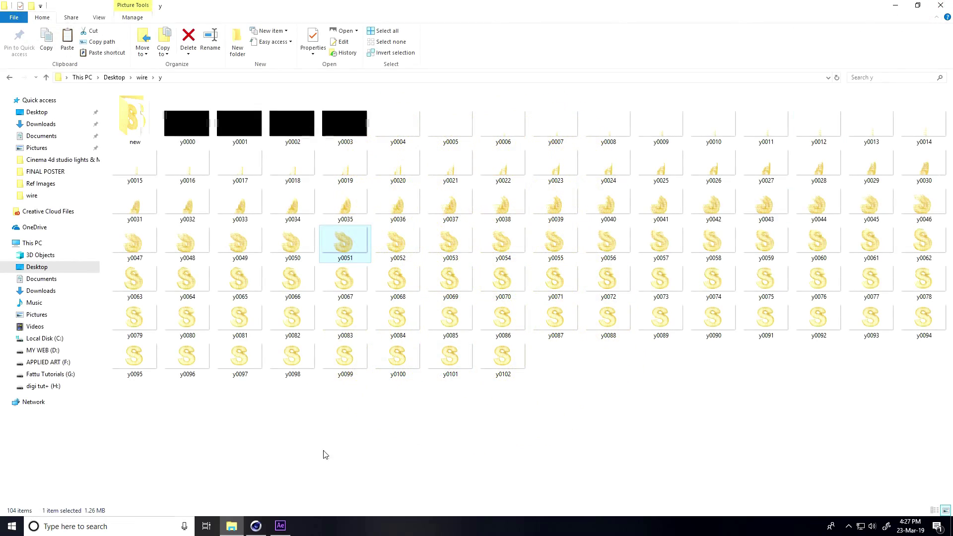
{"action": "left_click", "coordinate": [280, 526]}
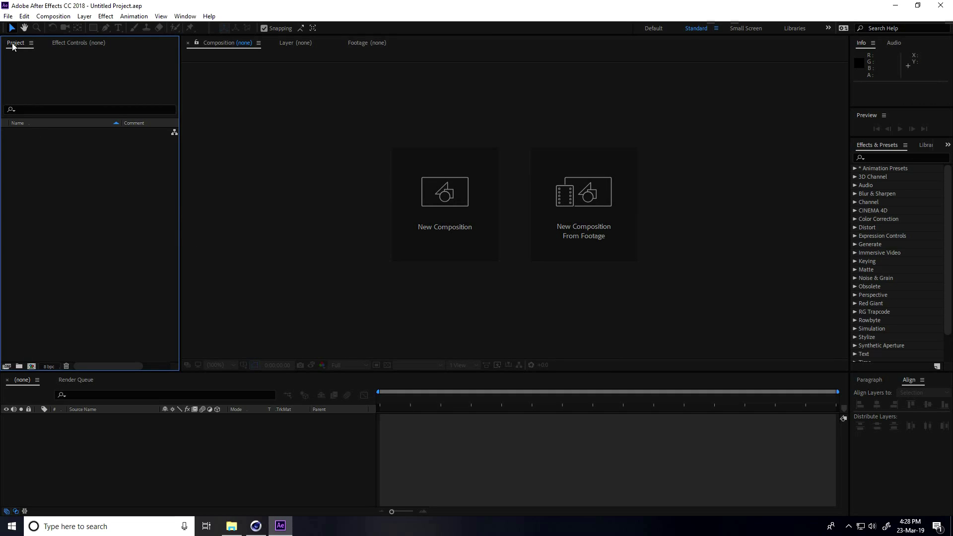
Step: Import the b[0000-0101].png sequence from the wire\blue folder starting at b0000
{"action": "right_click", "coordinate": [24, 144]}
{"action": "mouse_move", "coordinate": [122, 191]}
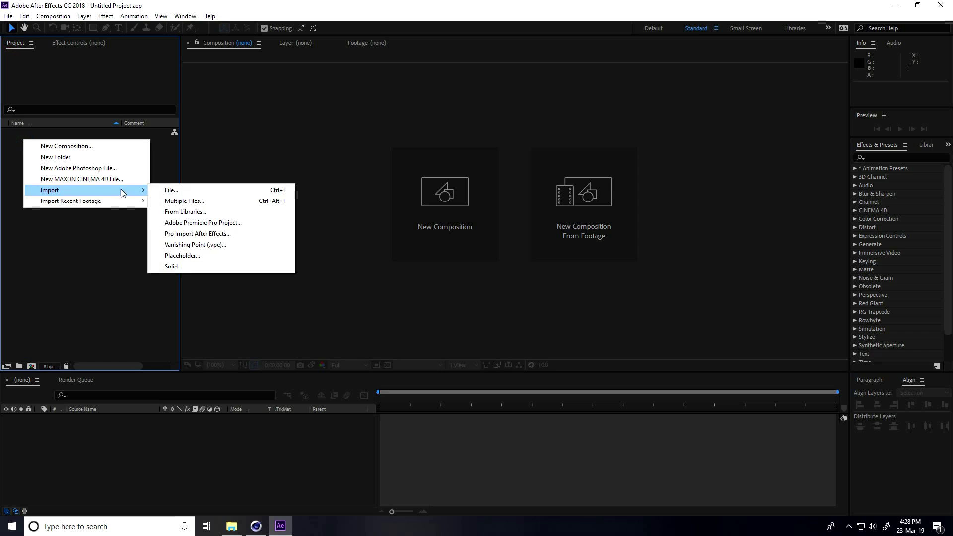
{"action": "left_click", "coordinate": [168, 190]}
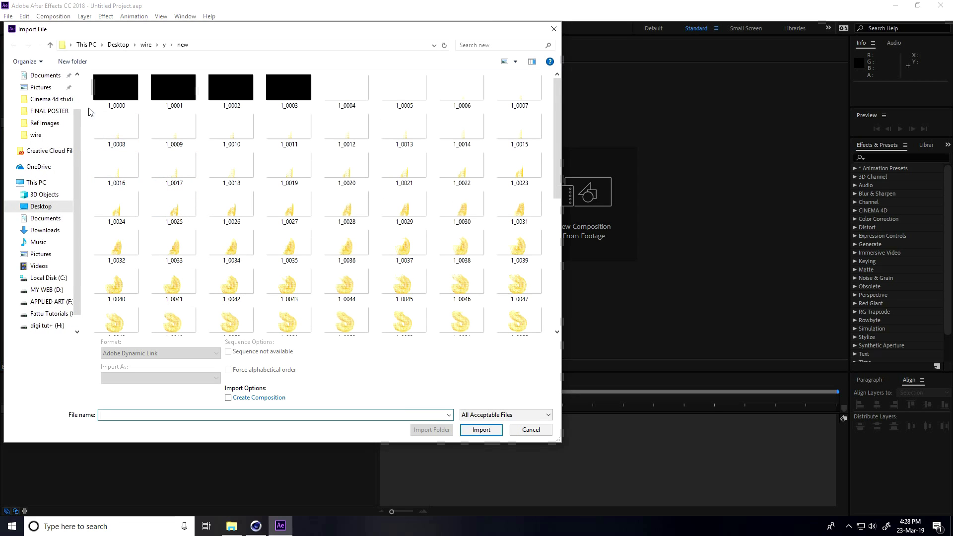
{"action": "left_click", "coordinate": [54, 51]}
{"action": "left_click", "coordinate": [53, 51]}
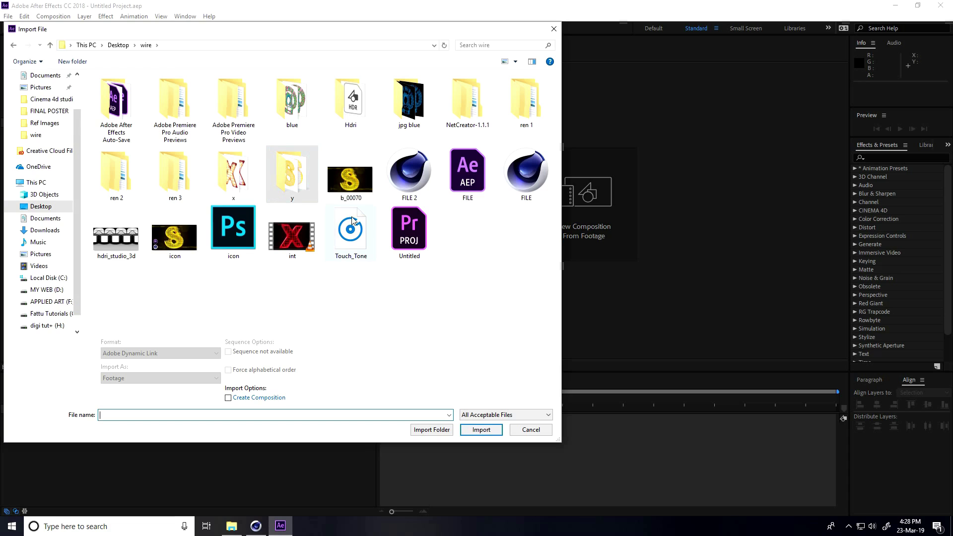
{"action": "double_click", "coordinate": [519, 107]}
{"action": "double_click", "coordinate": [139, 94]}
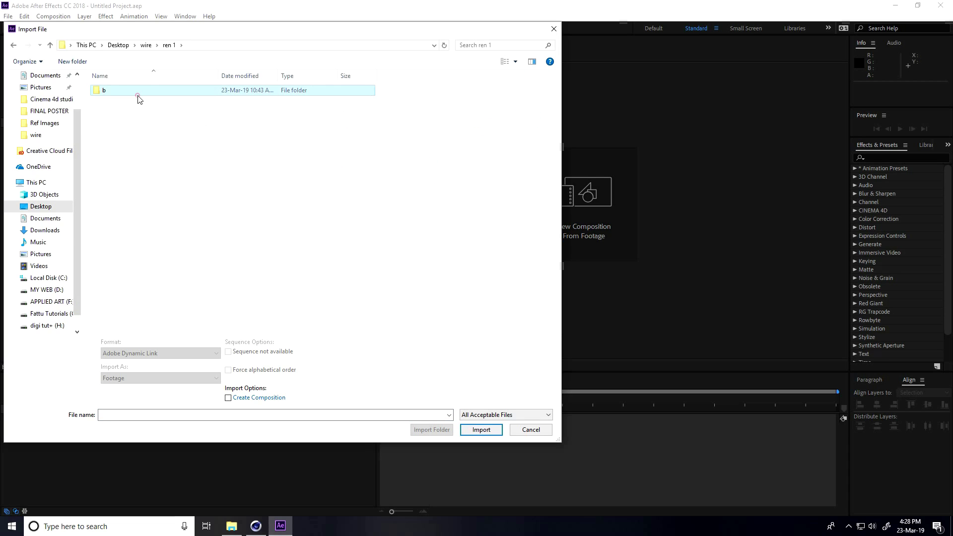
{"action": "left_click", "coordinate": [51, 45]}
{"action": "left_click", "coordinate": [50, 45]}
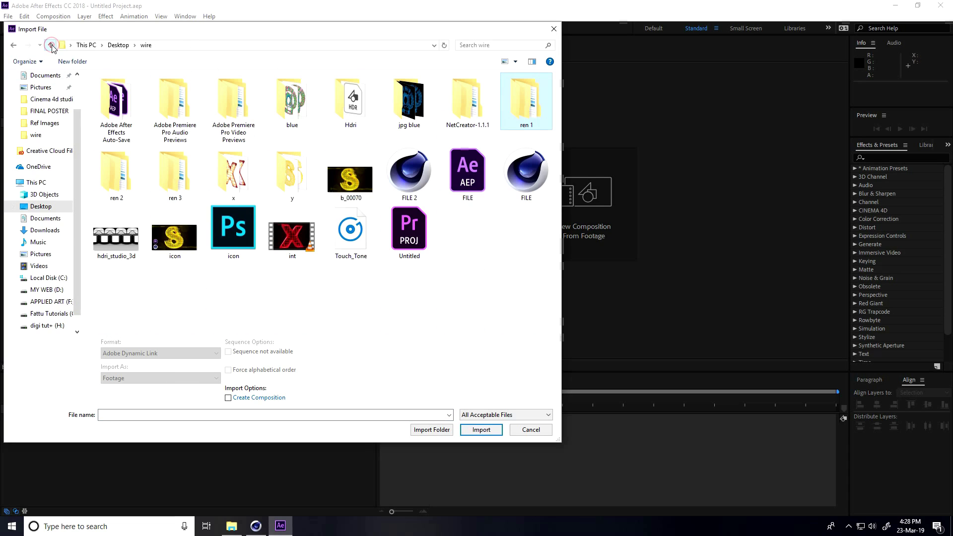
{"action": "double_click", "coordinate": [308, 114]}
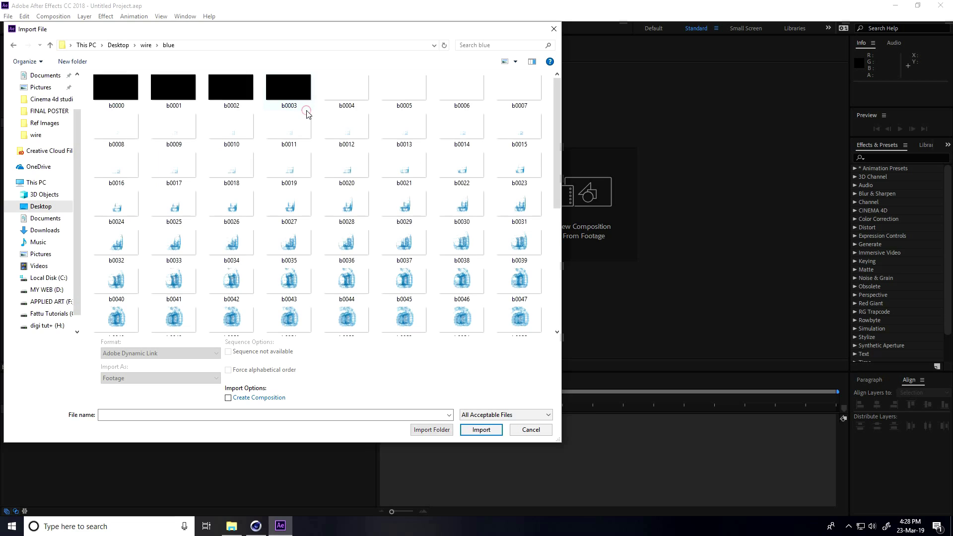
{"action": "left_click", "coordinate": [116, 88]}
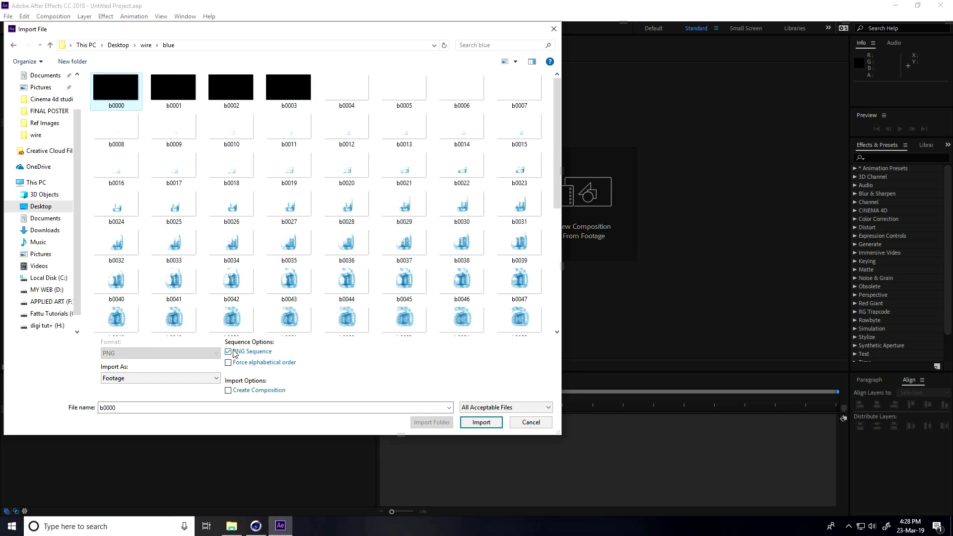
{"action": "left_click", "coordinate": [483, 426]}
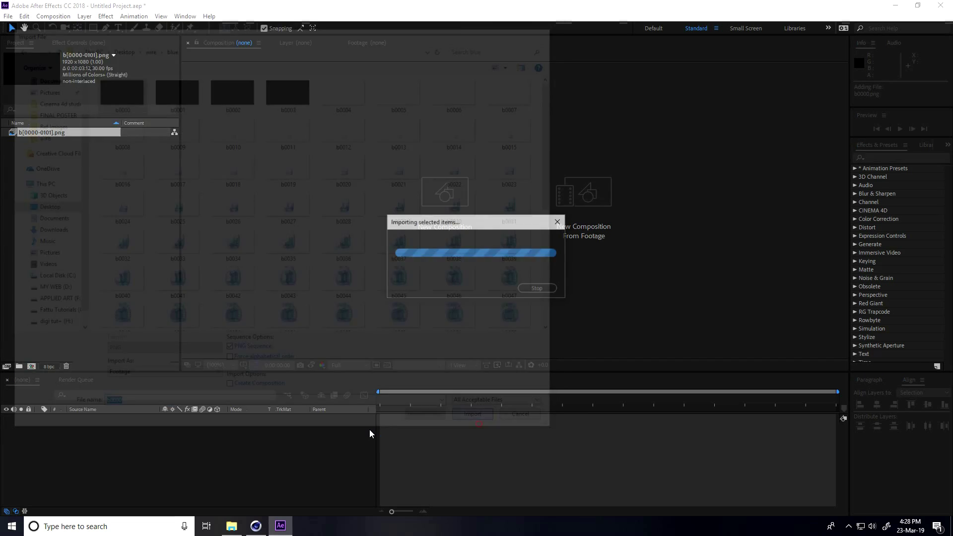
Step: Build composition b from b[0000-0101].png and play a preview of the wireframe animation
{"action": "left_click_drag", "start_coordinate": [42, 135], "coordinate": [106, 455]}
{"action": "key", "text": "space"}
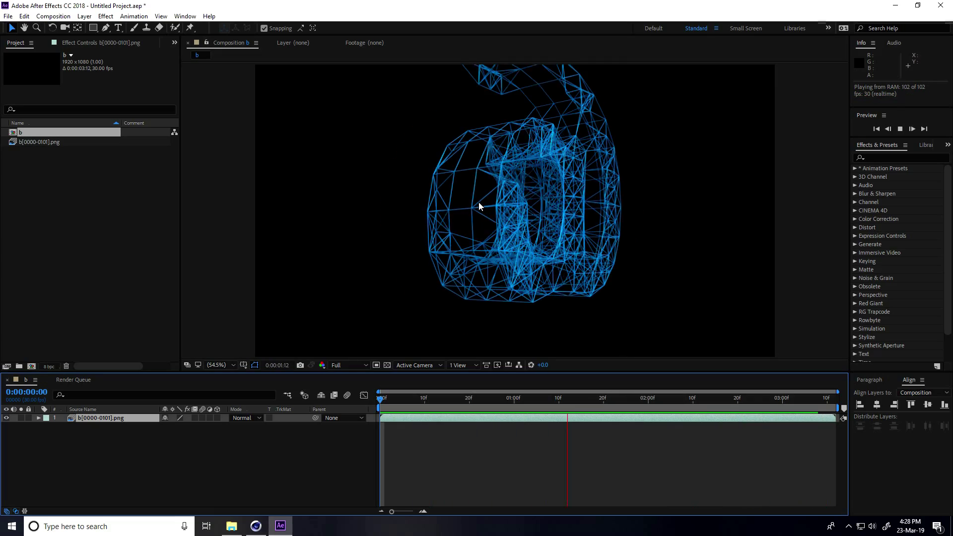
{"action": "key", "text": "space"}
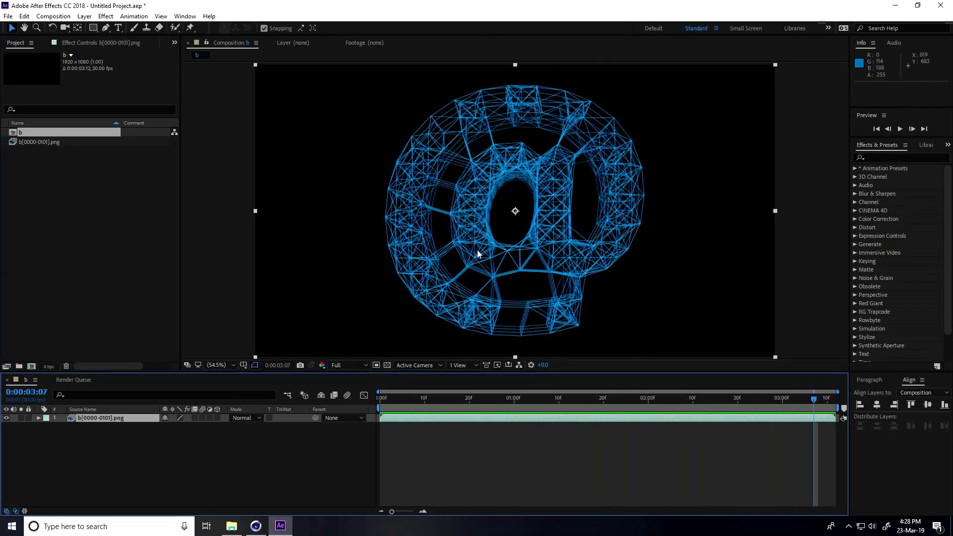
{"action": "right_click", "coordinate": [132, 454]}
Step: Create a new solid layer named BG
{"action": "mouse_move", "coordinate": [139, 348]}
{"action": "left_click", "coordinate": [290, 372]}
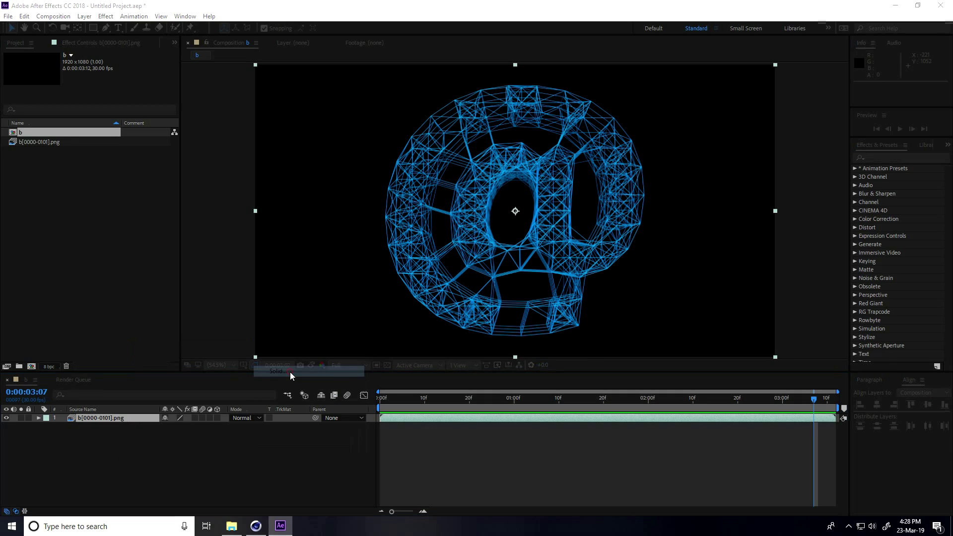
{"action": "type", "text": "BG"}
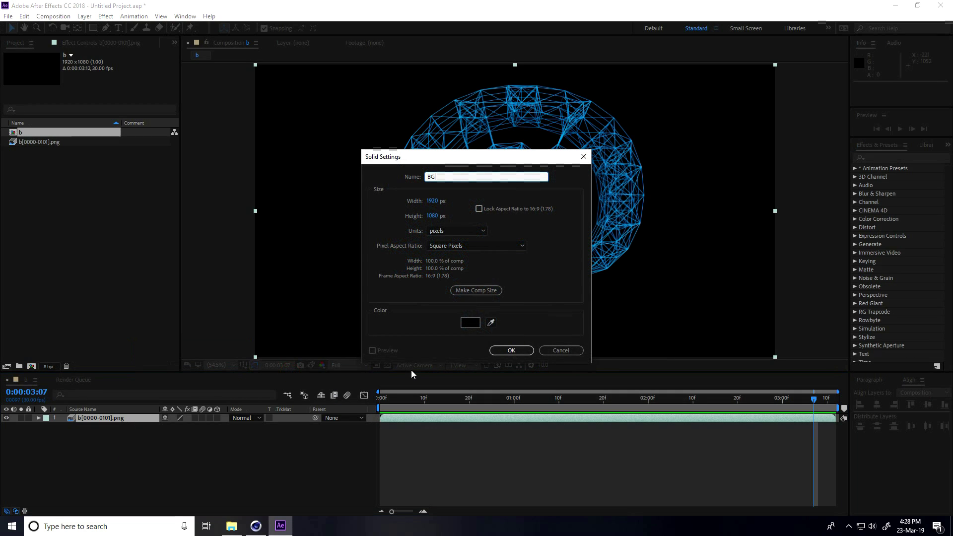
{"action": "left_click", "coordinate": [502, 349]}
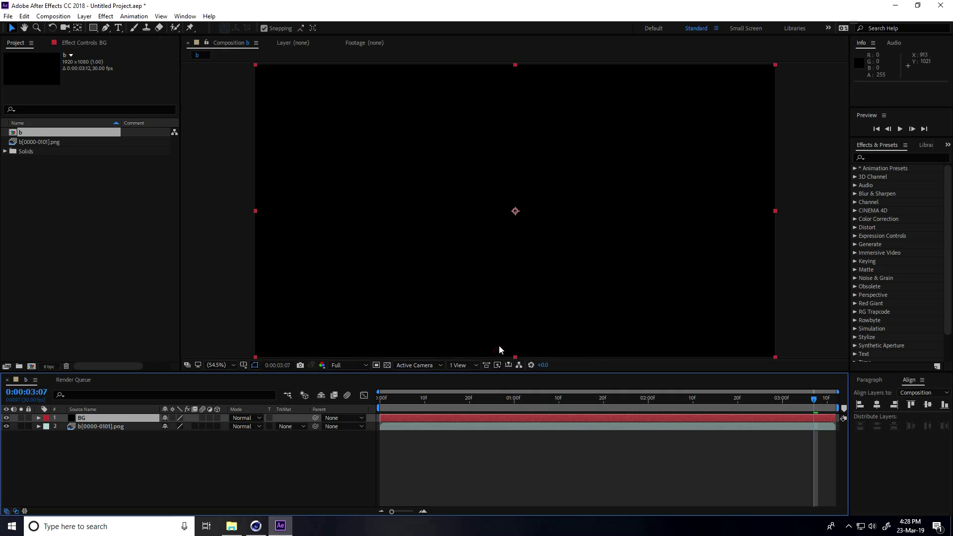
Step: Apply Gradient Ramp to BG and set the ramp shape to Radial Ramp
{"action": "left_click", "coordinate": [887, 157]}
{"action": "type", "text": "ramp"}
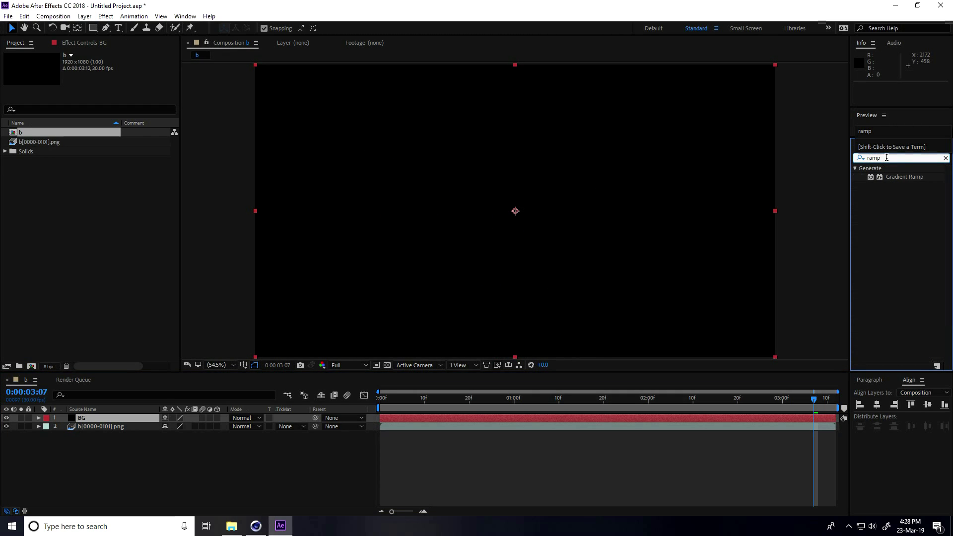
{"action": "left_click_drag", "start_coordinate": [902, 180], "coordinate": [92, 418]}
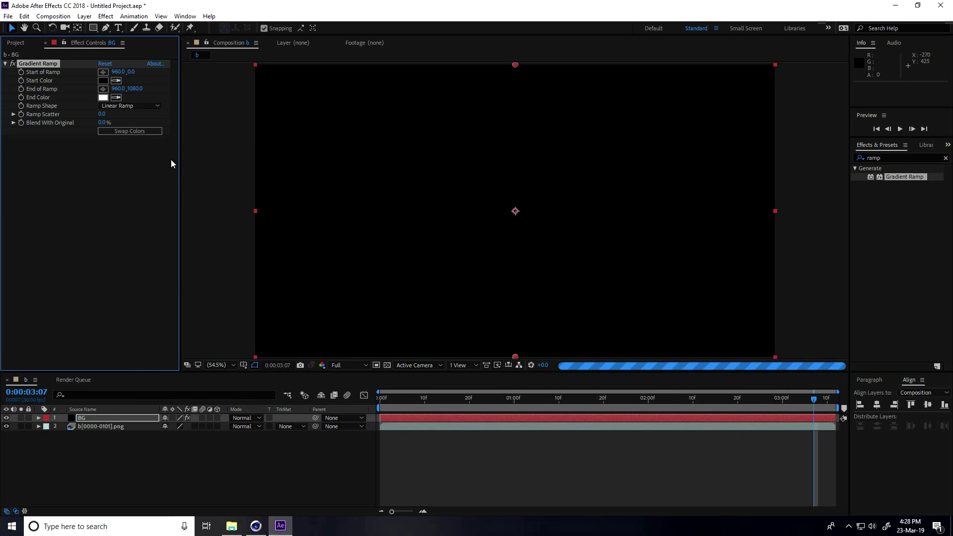
{"action": "left_click", "coordinate": [115, 106]}
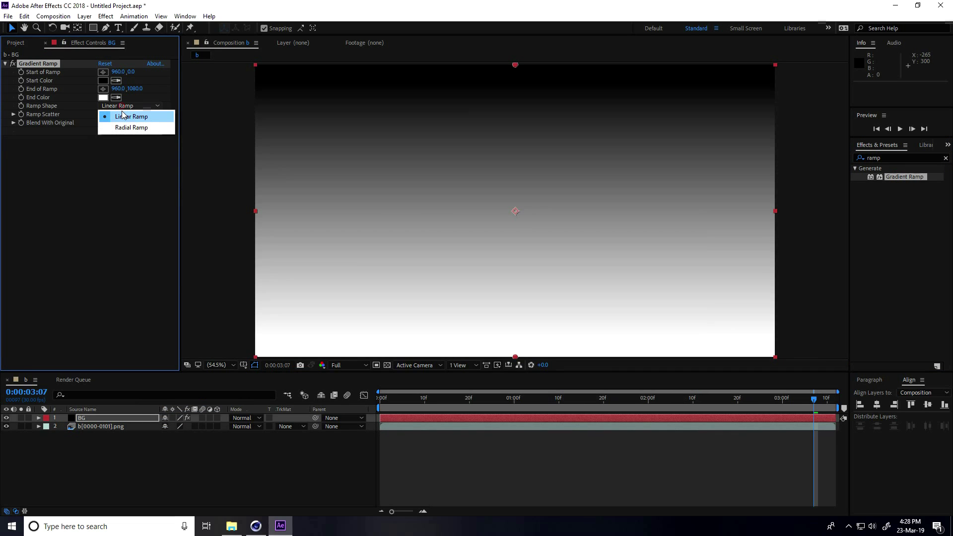
{"action": "left_click", "coordinate": [121, 123]}
Step: Set the gradient start colour to dark blue and the end colour to black
{"action": "left_click", "coordinate": [105, 82]}
{"action": "mouse_move", "coordinate": [155, 206]}
{"action": "left_mouse_down"}
{"action": "mouse_move", "coordinate": [170, 244]}
{"action": "mouse_move", "coordinate": [193, 255]}
{"action": "mouse_move", "coordinate": [194, 208]}
{"action": "mouse_move", "coordinate": [202, 292]}
{"action": "left_mouse_up"}
{"action": "left_click", "coordinate": [272, 151]}
{"action": "left_click", "coordinate": [102, 97]}
{"action": "left_click", "coordinate": [271, 151]}
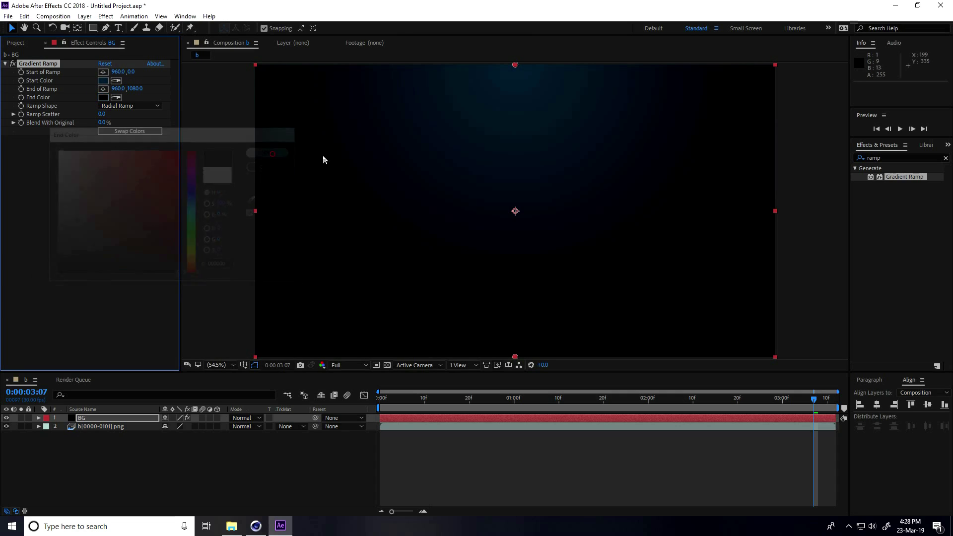
Step: Centre the ramp start, push its end past the bottom-right, and place BG beneath the wireframe
{"action": "left_click_drag", "start_coordinate": [519, 62], "coordinate": [517, 212]}
{"action": "scroll", "coordinate": [498, 215], "scroll_direction": "down", "scroll_amount": 1}
{"action": "left_click_drag", "start_coordinate": [517, 348], "coordinate": [664, 415]}
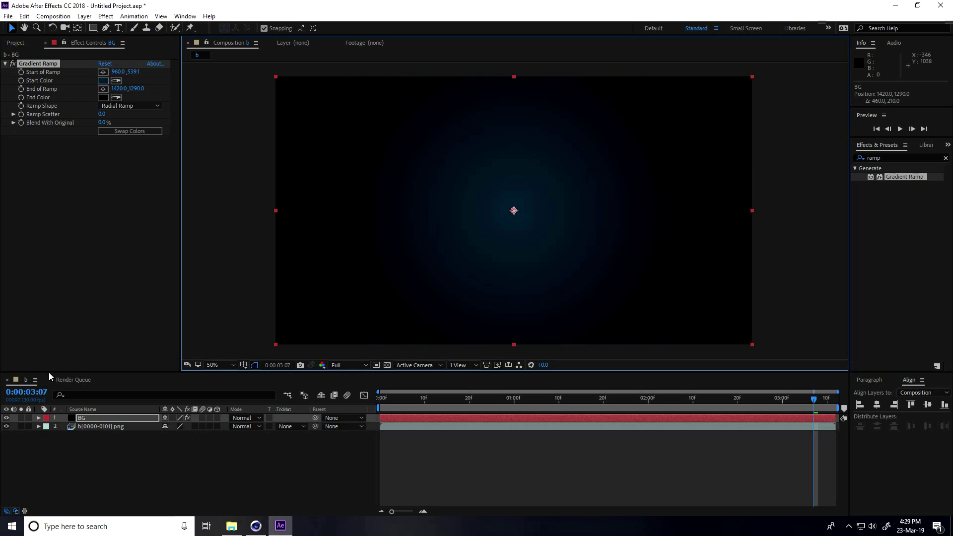
{"action": "left_click_drag", "start_coordinate": [84, 418], "coordinate": [92, 433]}
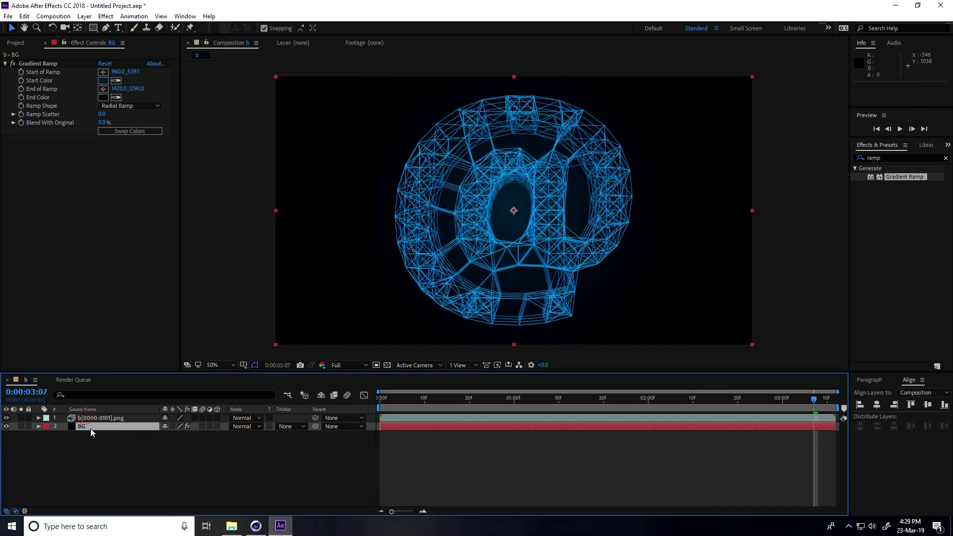
Step: Duplicate the b[0000-0101].png layer via Edit > Duplicate and select the second copy
{"action": "left_click", "coordinate": [152, 420]}
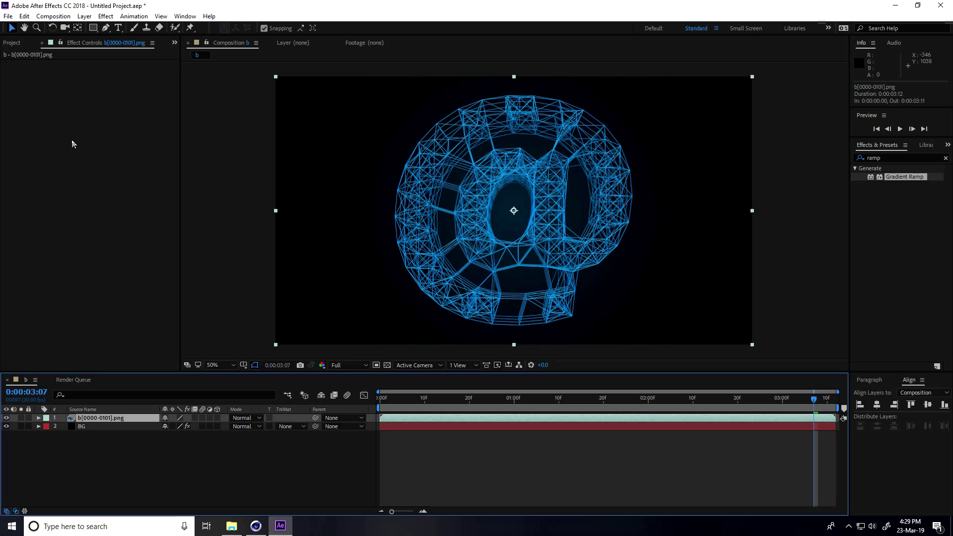
{"action": "left_click", "coordinate": [24, 16]}
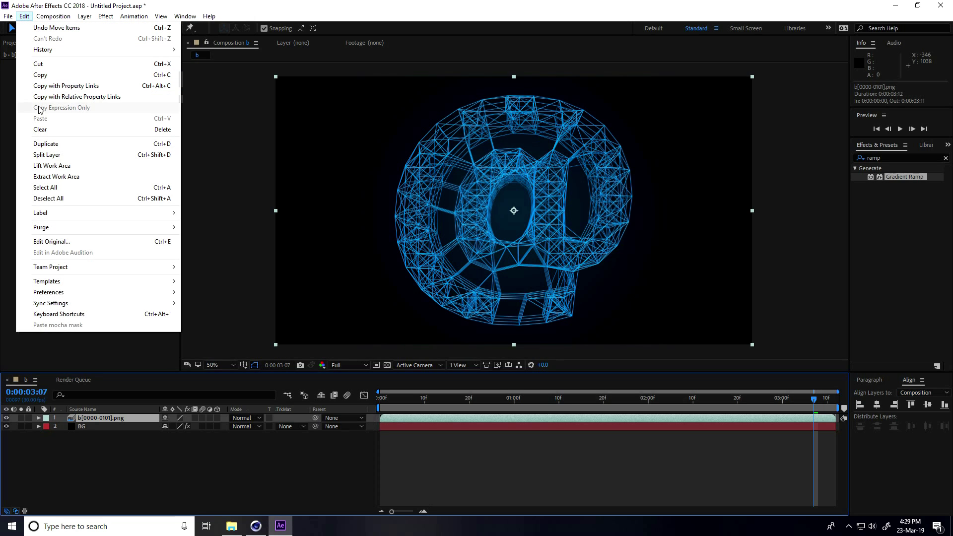
{"action": "left_click", "coordinate": [45, 144]}
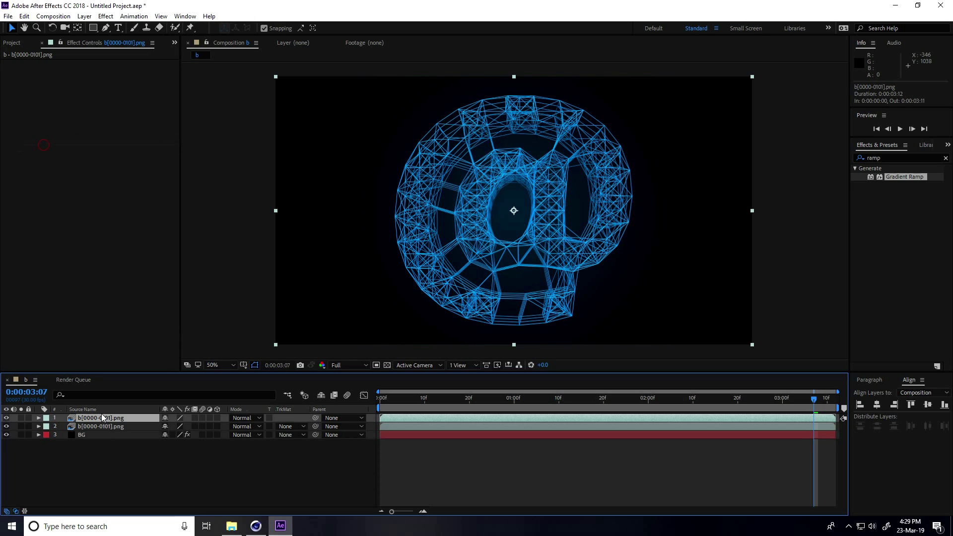
{"action": "left_click", "coordinate": [100, 427]}
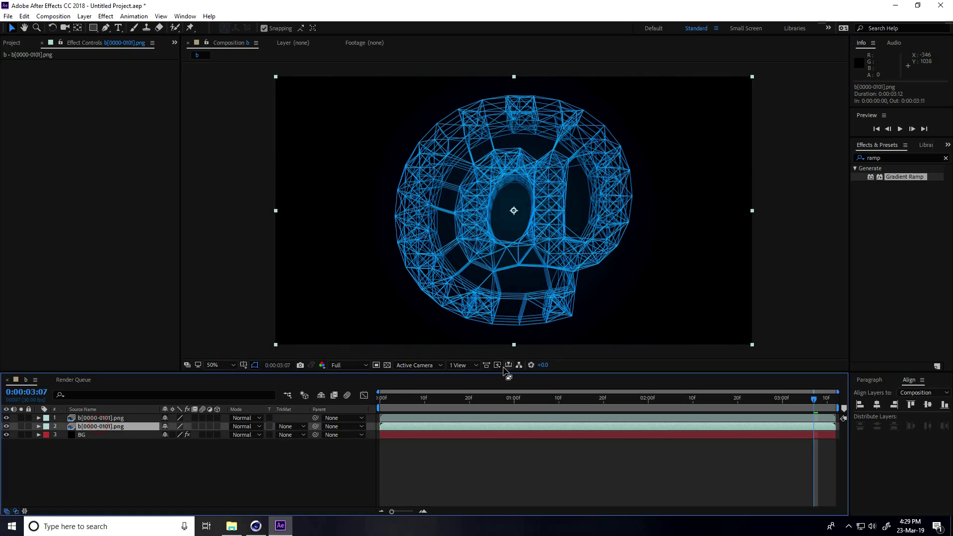
Step: Search 'cc ra' and apply CC Radial Fast Blur to the second wireframe layer
{"action": "left_click", "coordinate": [902, 157]}
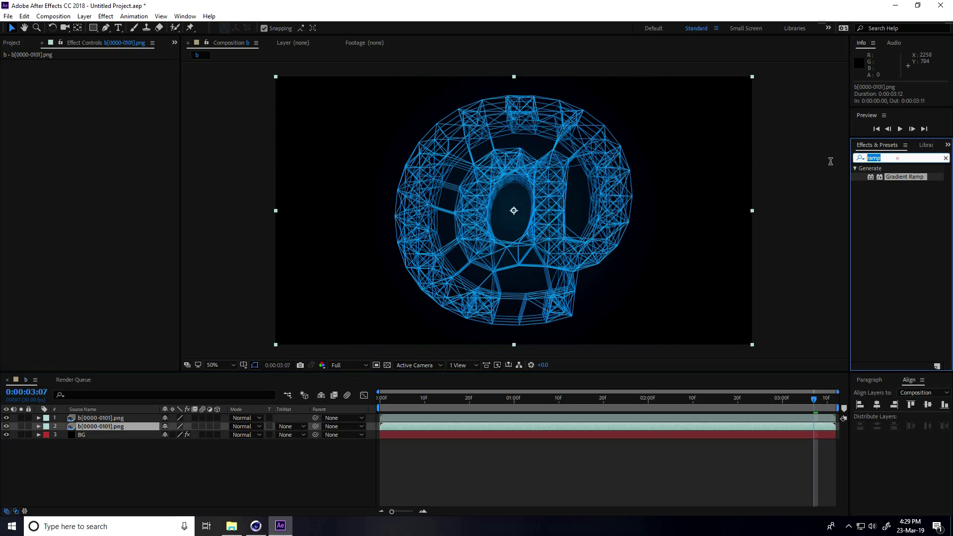
{"action": "type", "text": "ccf"}
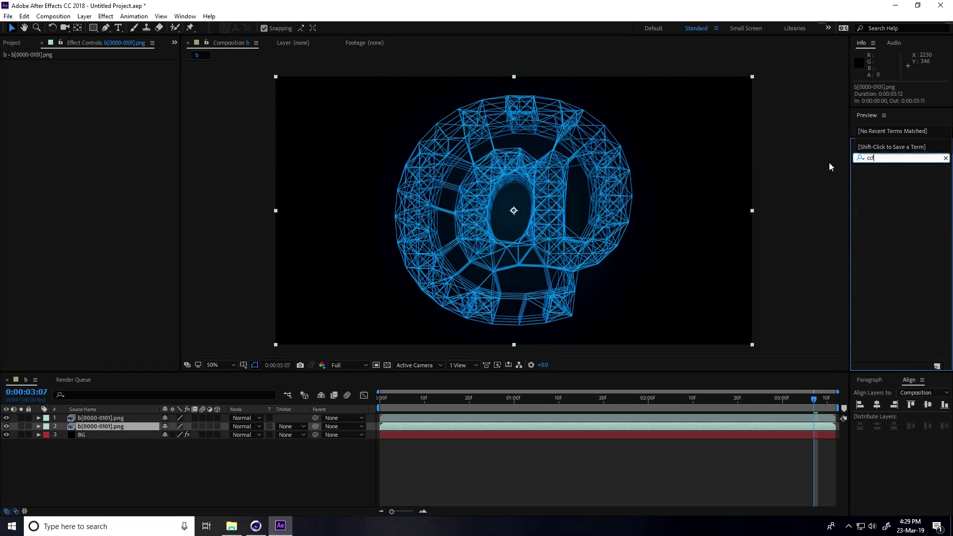
{"action": "key", "text": "BackSpace"}
{"action": "type", "text": "fa"}
{"action": "key", "text": "BackSpace"}
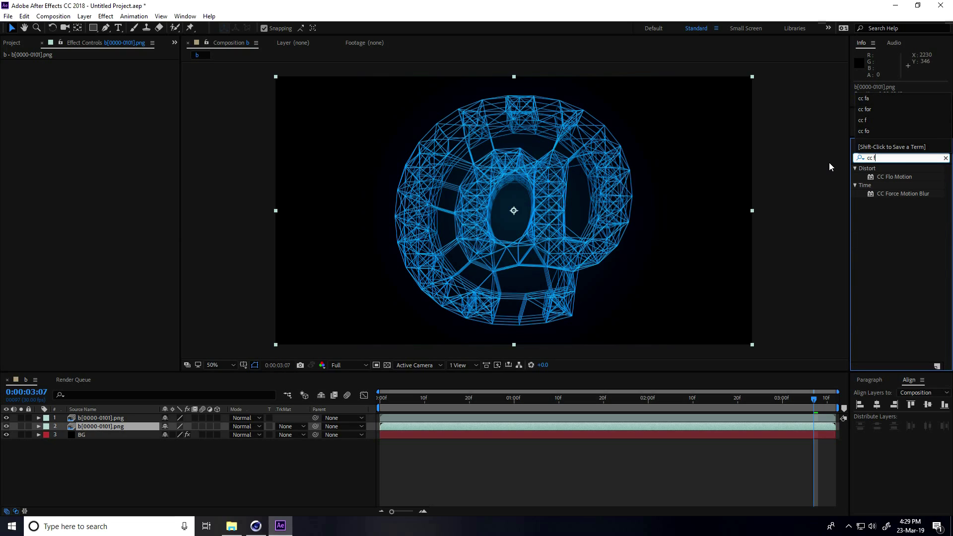
{"action": "key", "text": "BackSpace"}
{"action": "type", "text": "ra"}
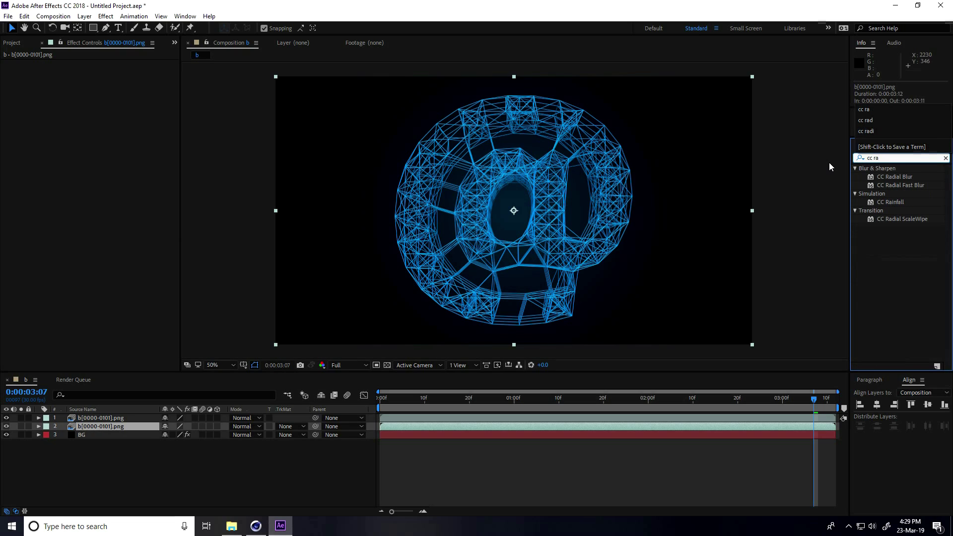
{"action": "left_click_drag", "start_coordinate": [891, 185], "coordinate": [82, 428]}
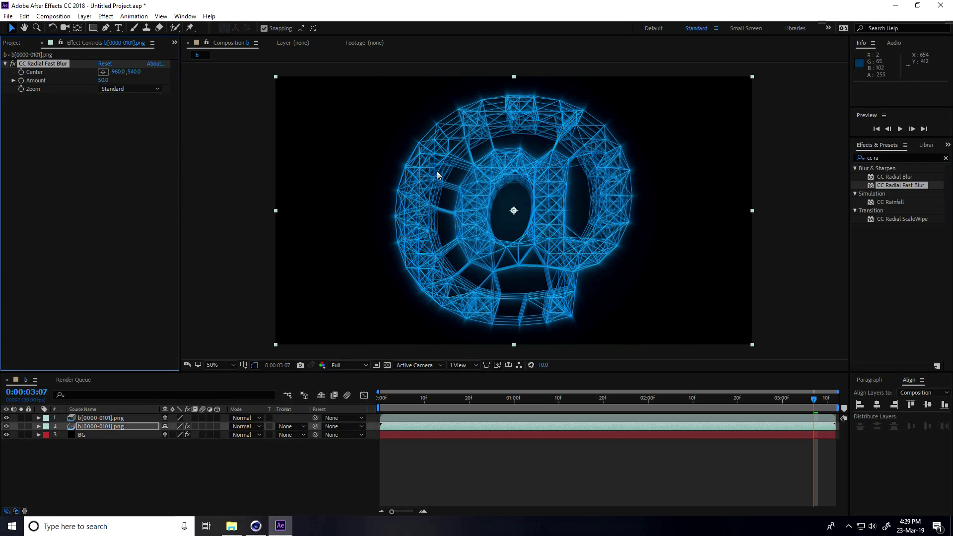
{"action": "left_click", "coordinate": [895, 157]}
Step: Apply the Glow effect to both wireframe layers
{"action": "type", "text": "gloe"}
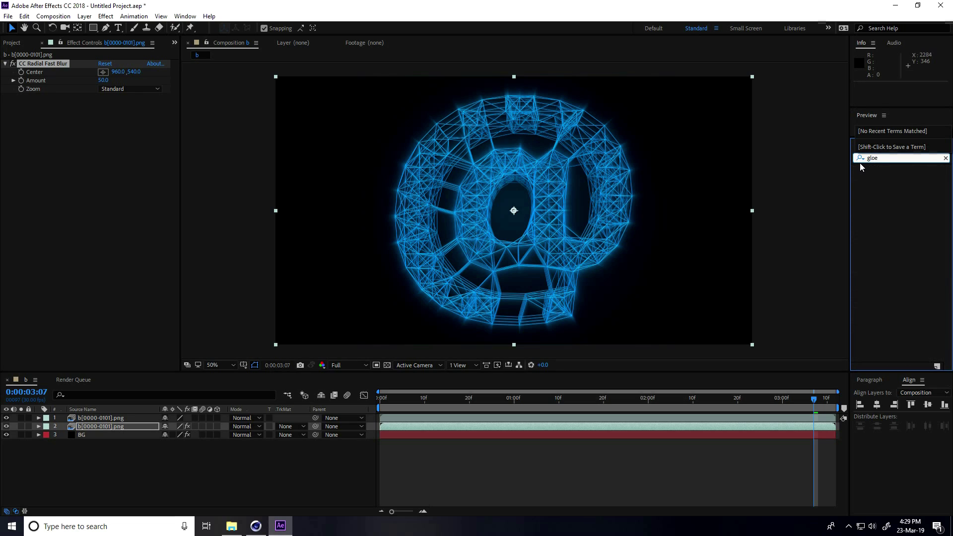
{"action": "key", "text": "BackSpace"}
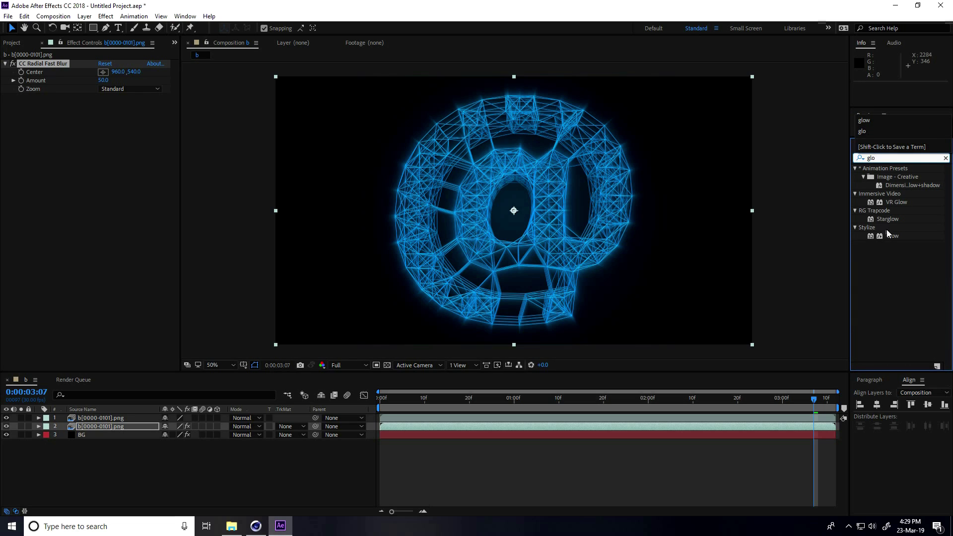
{"action": "left_click_drag", "start_coordinate": [892, 236], "coordinate": [92, 428]}
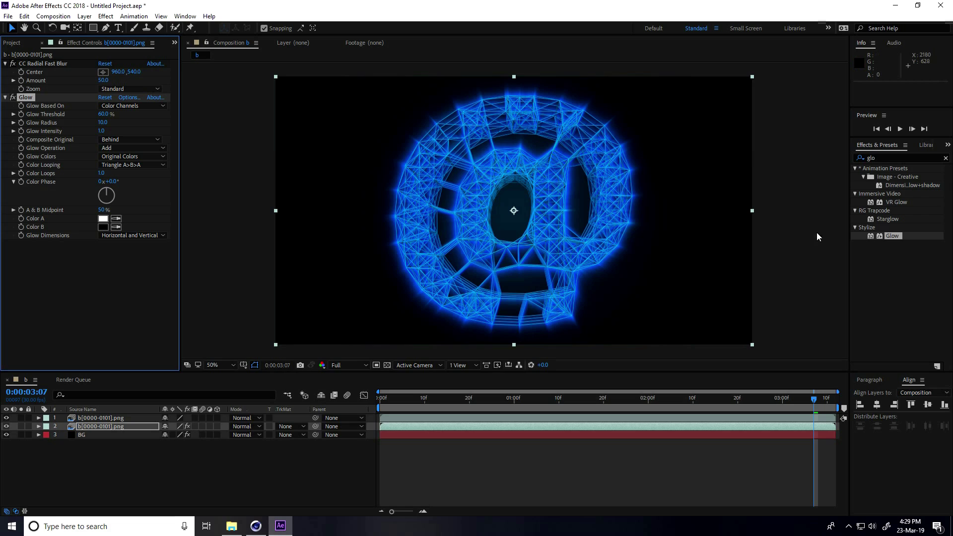
{"action": "left_click_drag", "start_coordinate": [895, 240], "coordinate": [91, 421]}
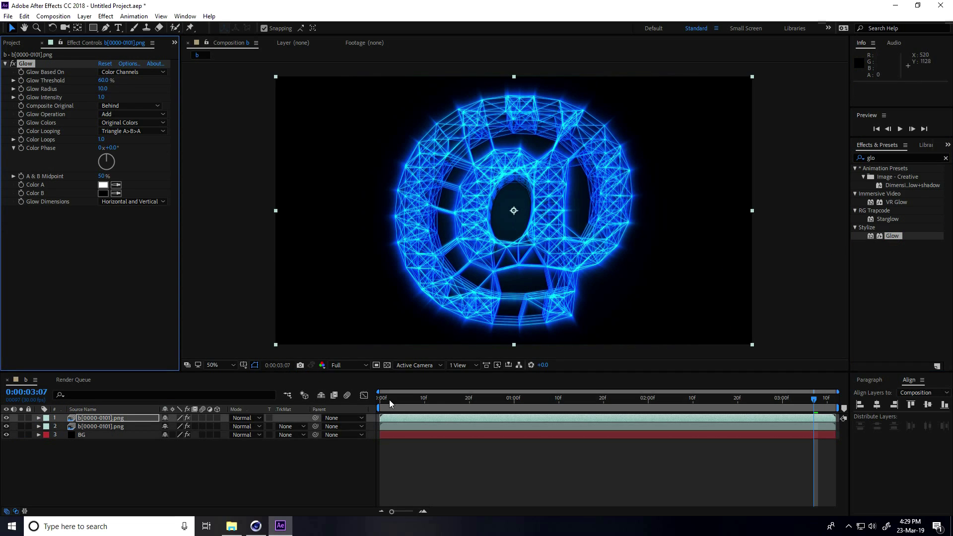
Step: Preview the glowing animation from the first frame
{"action": "left_click", "coordinate": [389, 400]}
{"action": "key", "text": "space"}
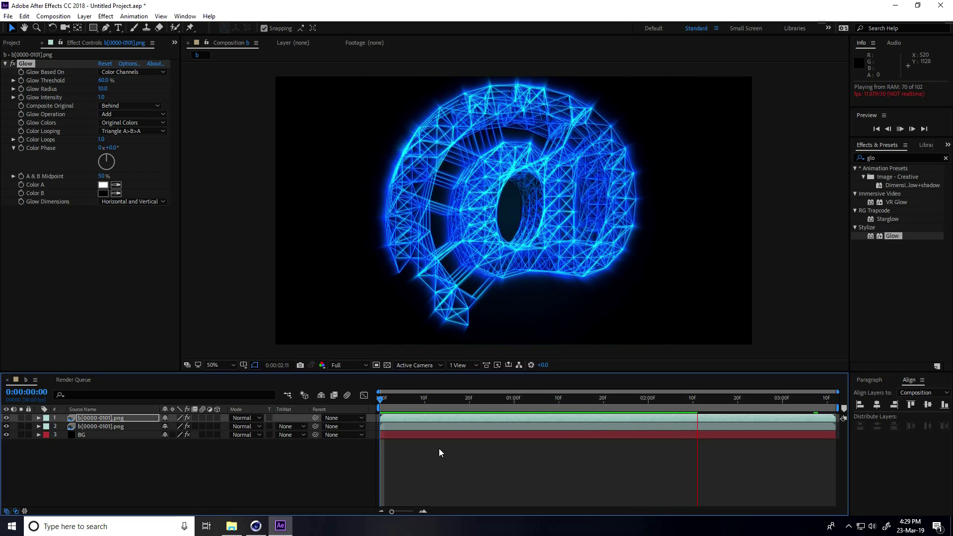
{"action": "key", "text": "space"}
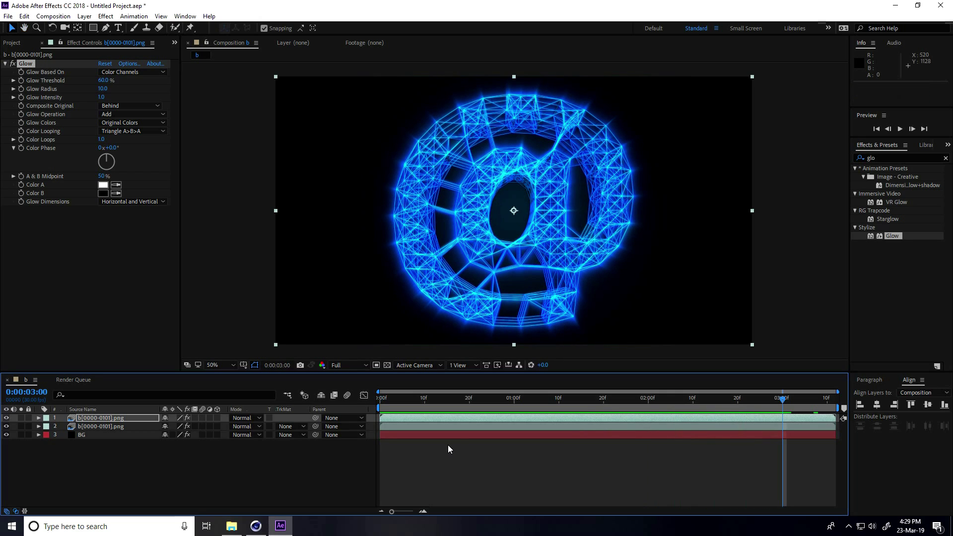
Step: Create a new black solid layer named LIGHT
{"action": "right_click", "coordinate": [189, 473]}
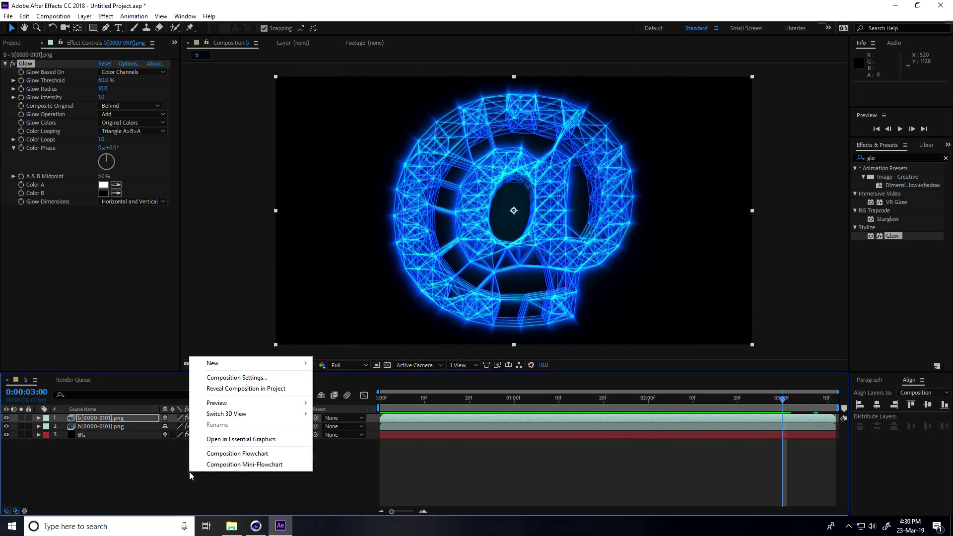
{"action": "mouse_move", "coordinate": [246, 367]}
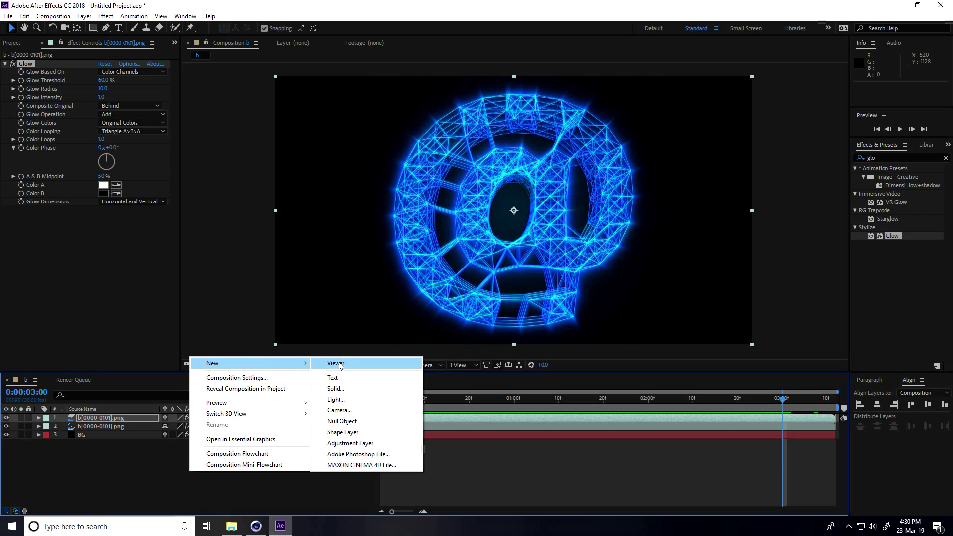
{"action": "left_click", "coordinate": [341, 389]}
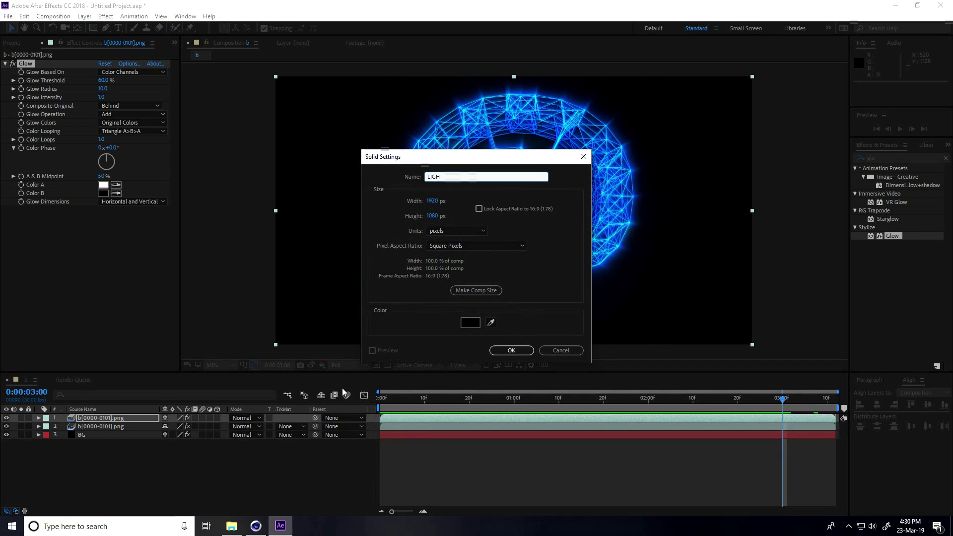
{"action": "type", "text": "LIGHT"}
{"action": "left_click", "coordinate": [510, 349]}
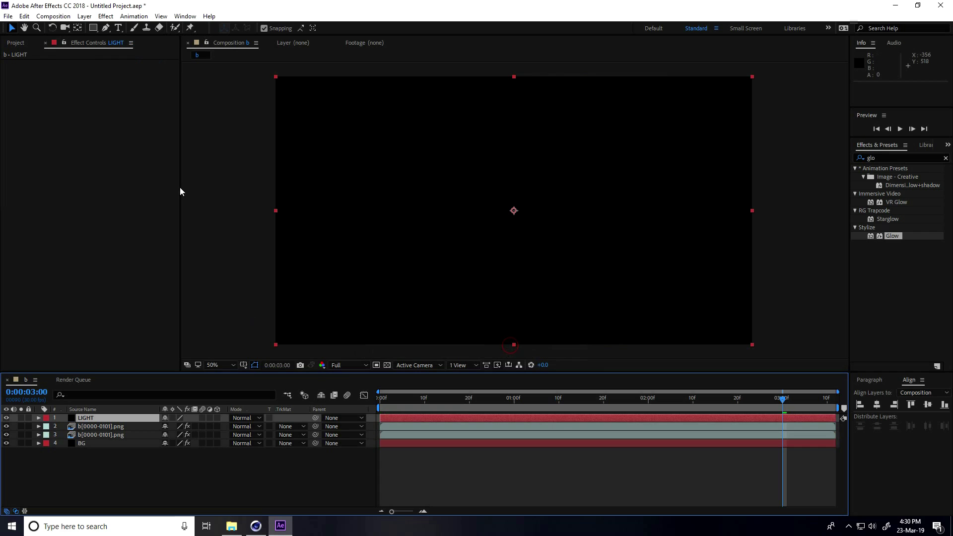
Step: Apply Video Copilot's Optical Flares effect to the LIGHT layer
{"action": "left_click", "coordinate": [106, 16]}
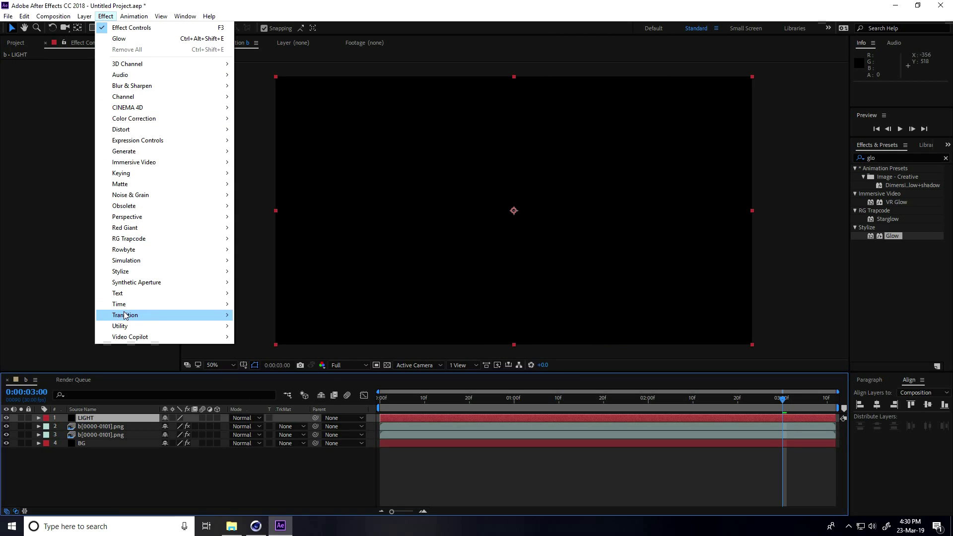
{"action": "mouse_move", "coordinate": [130, 337]}
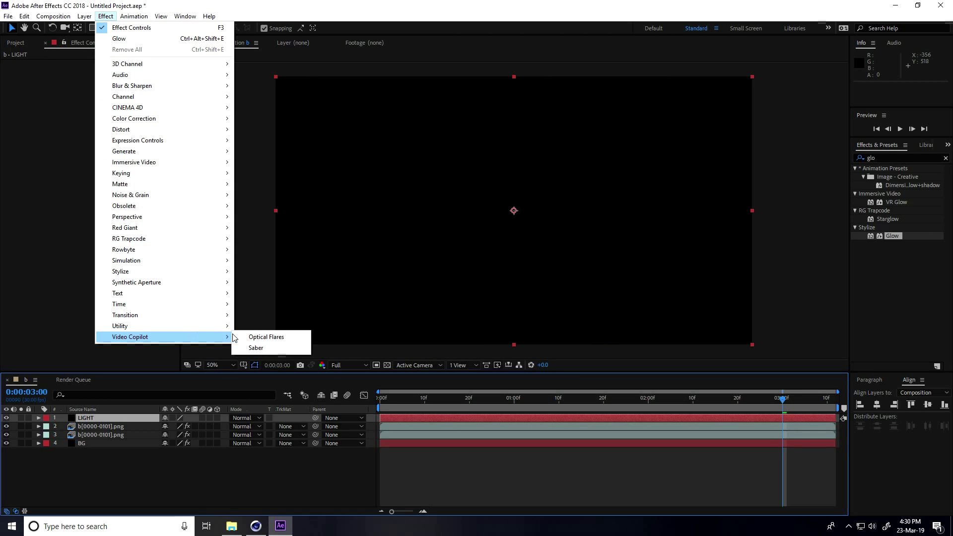
{"action": "left_click", "coordinate": [260, 337]}
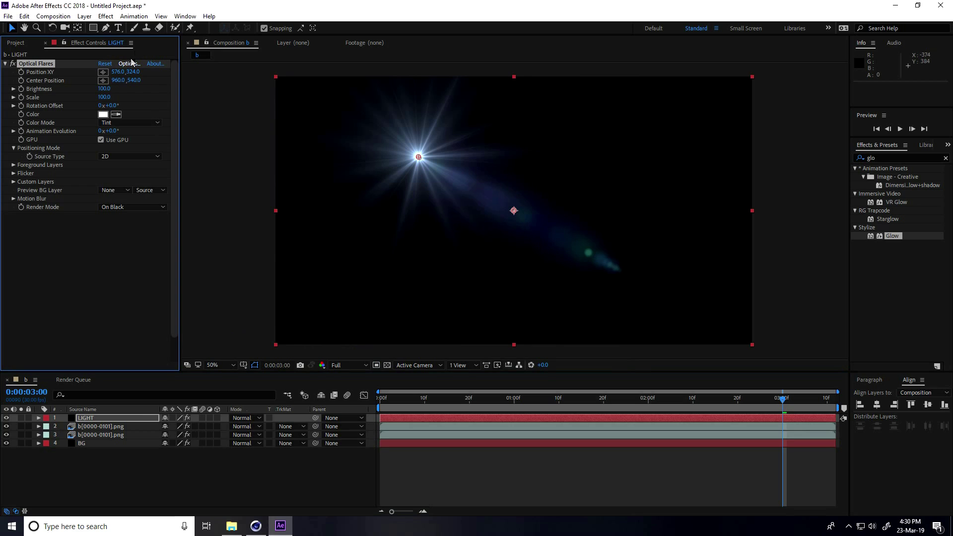
Step: Load the Motion Graphics 'Cool Flare' preset into Optical Flares through its Options browser
{"action": "left_click", "coordinate": [129, 64]}
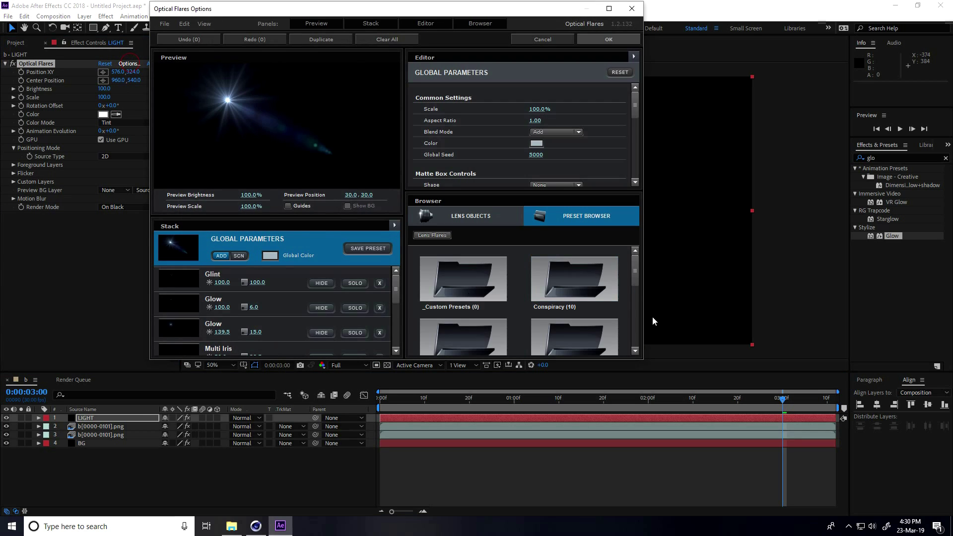
{"action": "left_click_drag", "start_coordinate": [633, 269], "coordinate": [633, 295]}
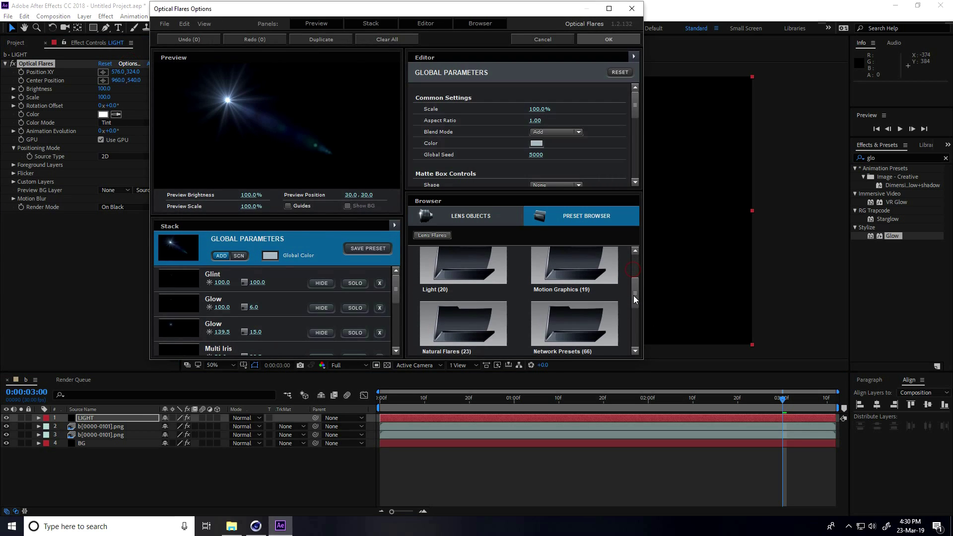
{"action": "left_click", "coordinate": [546, 267]}
{"action": "left_click", "coordinate": [548, 271]}
{"action": "left_click", "coordinate": [552, 307]}
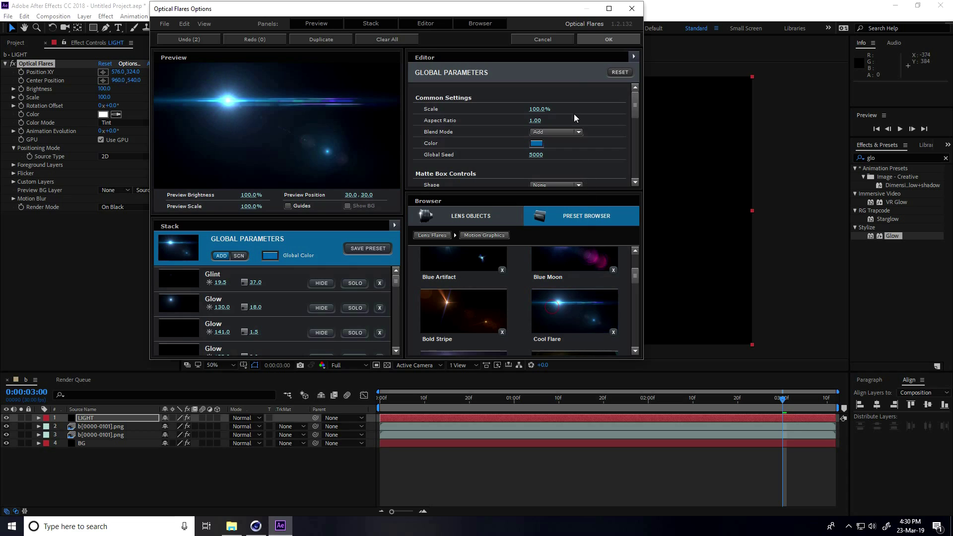
{"action": "left_click", "coordinate": [590, 41]}
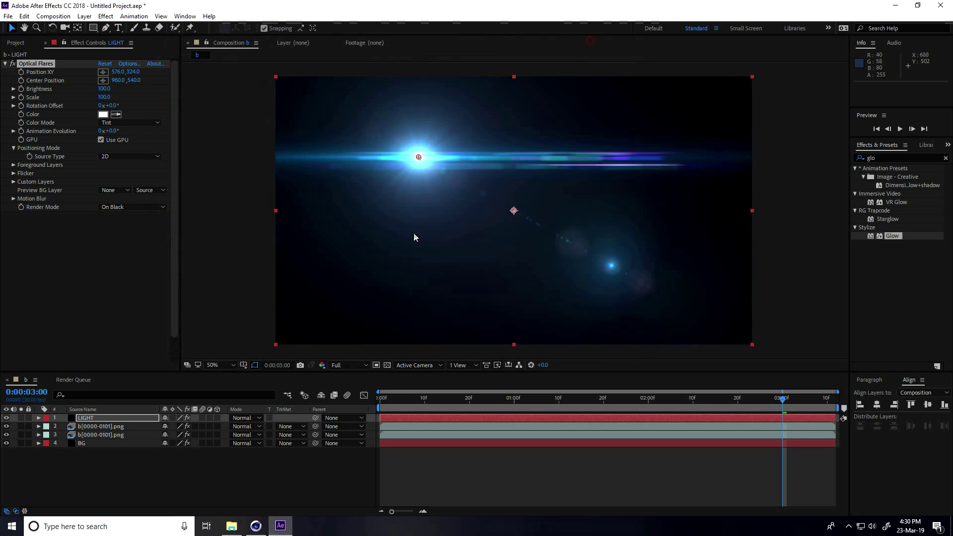
Step: Set the LIGHT layer to Add mode, move its flare top-right, and set brightness 40
{"action": "left_click", "coordinate": [256, 420]}
{"action": "left_click", "coordinate": [275, 186]}
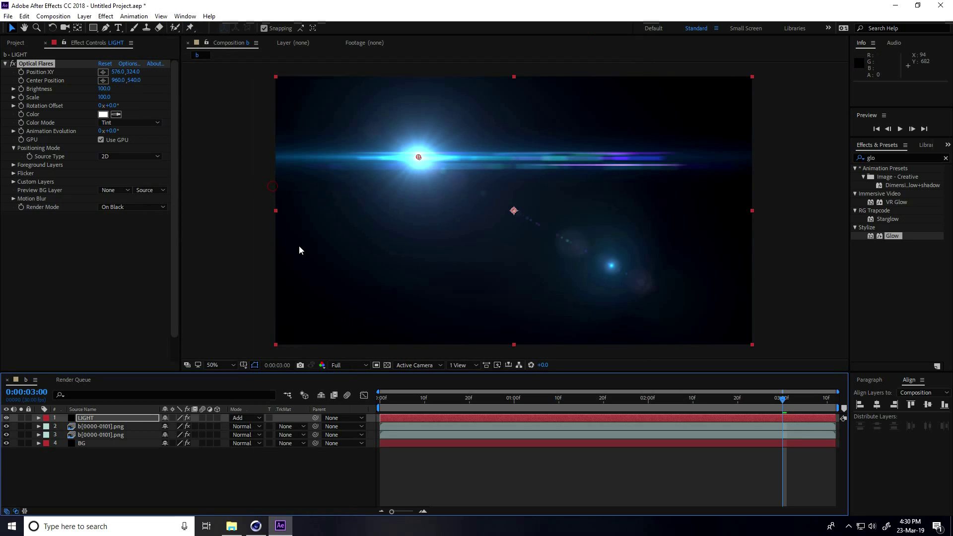
{"action": "left_click_drag", "start_coordinate": [419, 158], "coordinate": [767, 88]}
{"action": "left_click", "coordinate": [109, 89]}
{"action": "type", "text": "40"}
{"action": "key", "text": "Return"}
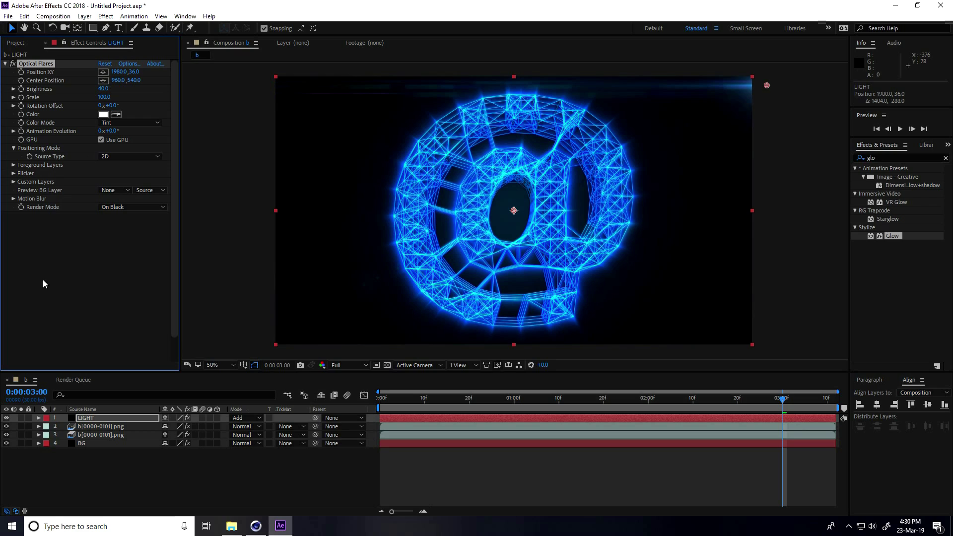
Step: Duplicate the LIGHT layer, move the copy's flare bottom-left, and preview from the start
{"action": "left_click", "coordinate": [85, 420]}
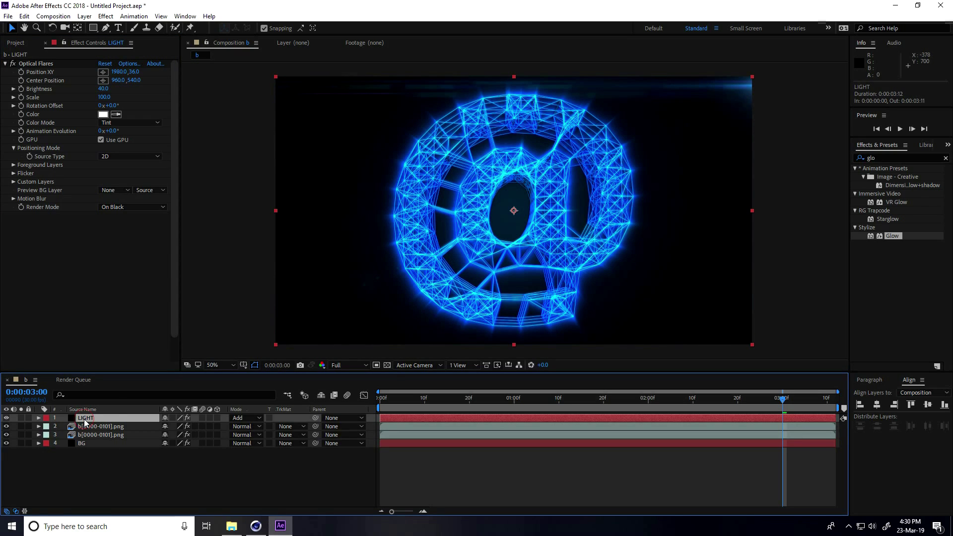
{"action": "key", "text": "ctrl+d"}
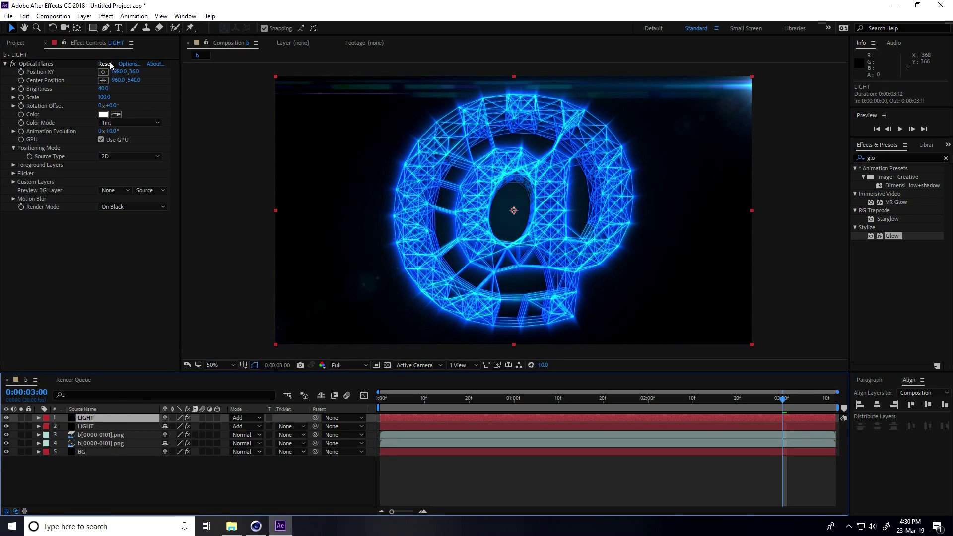
{"action": "left_click", "coordinate": [36, 64]}
{"action": "left_click_drag", "start_coordinate": [766, 85], "coordinate": [248, 333]}
{"action": "left_click_drag", "start_coordinate": [397, 398], "coordinate": [380, 398]}
{"action": "key", "text": "space"}
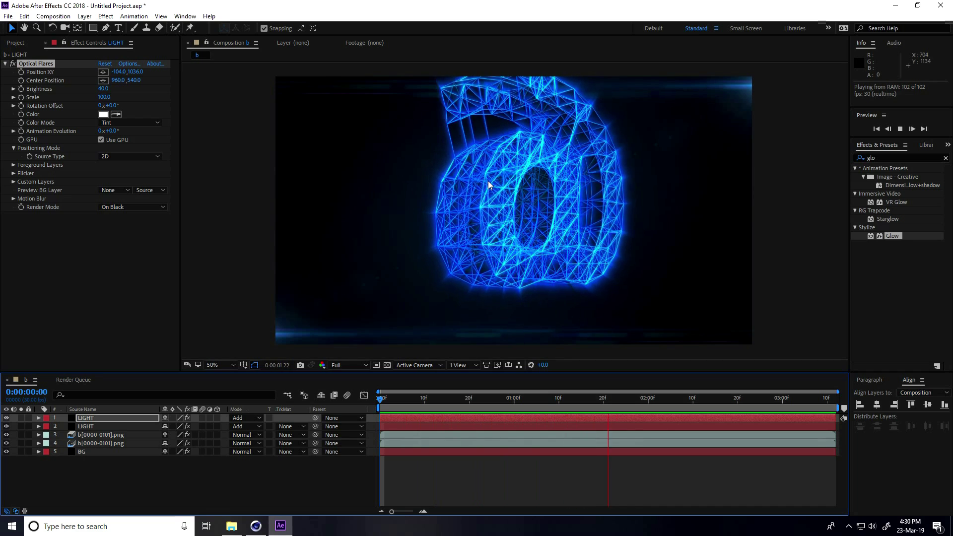
{"action": "key", "text": "space"}
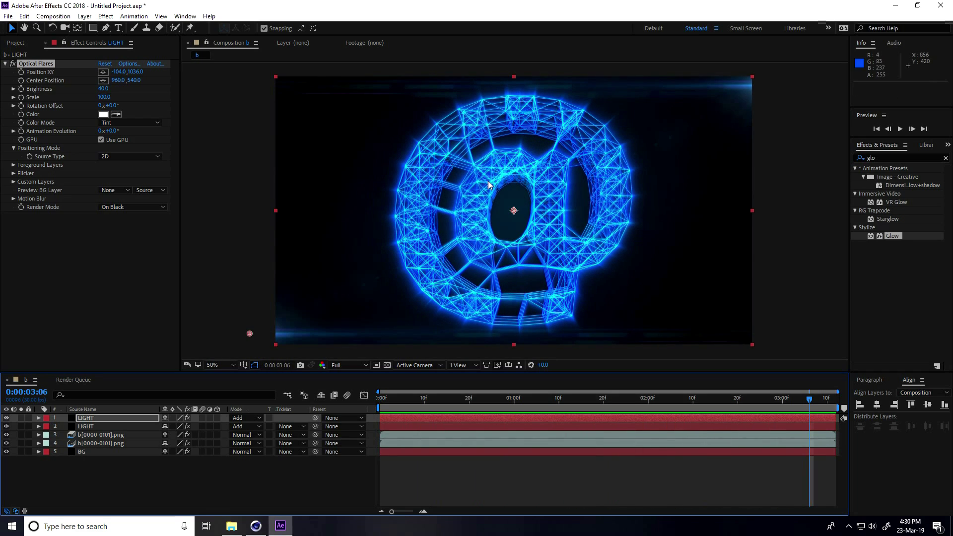
Step: Add composition b to the Render Queue with a JPEG Sequence output module
{"action": "left_click", "coordinate": [55, 17]}
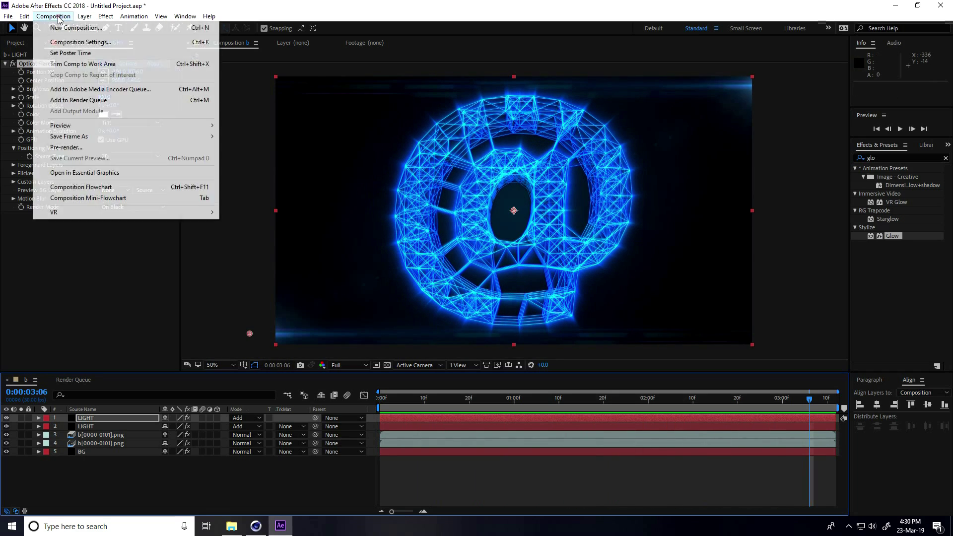
{"action": "left_click", "coordinate": [69, 101]}
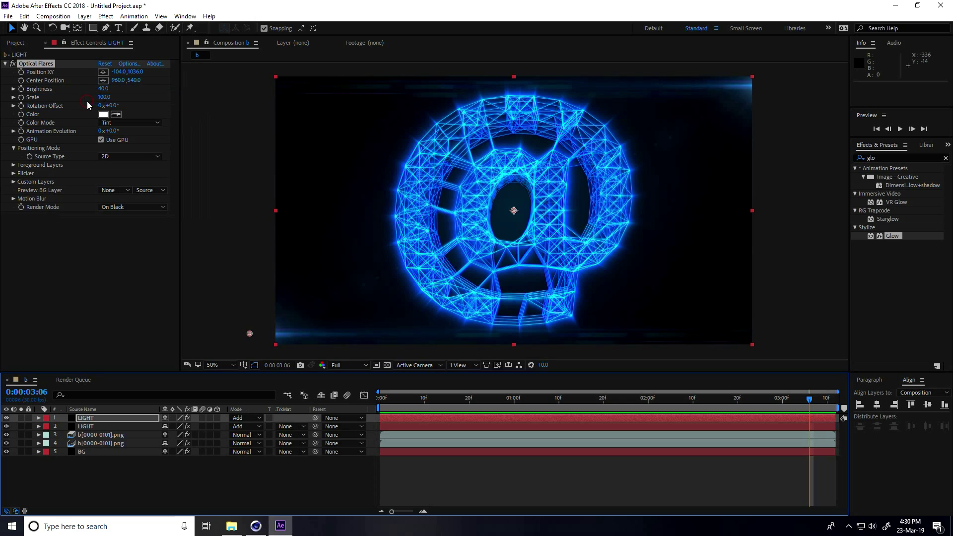
{"action": "left_click", "coordinate": [80, 447]}
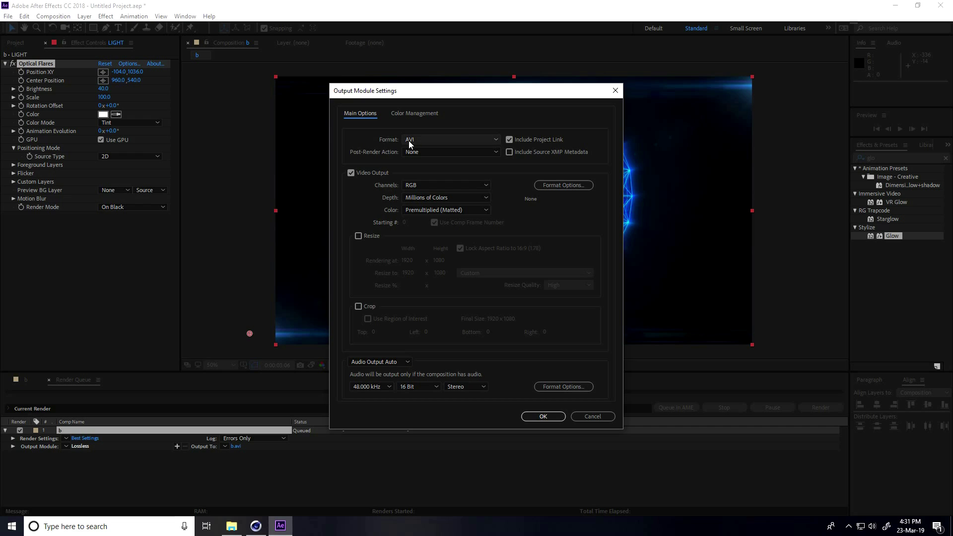
{"action": "left_click", "coordinate": [422, 139]}
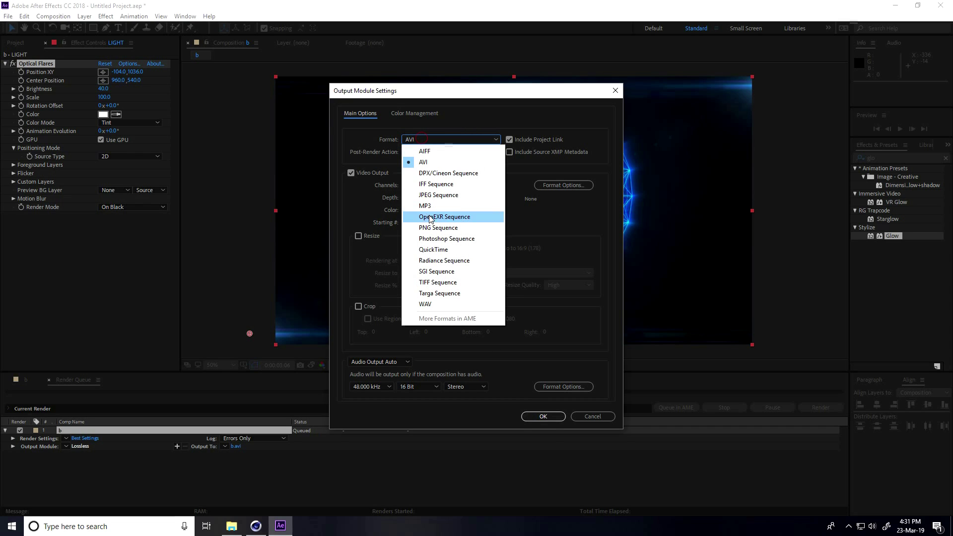
{"action": "left_click", "coordinate": [437, 194]}
{"action": "left_click", "coordinate": [542, 417]}
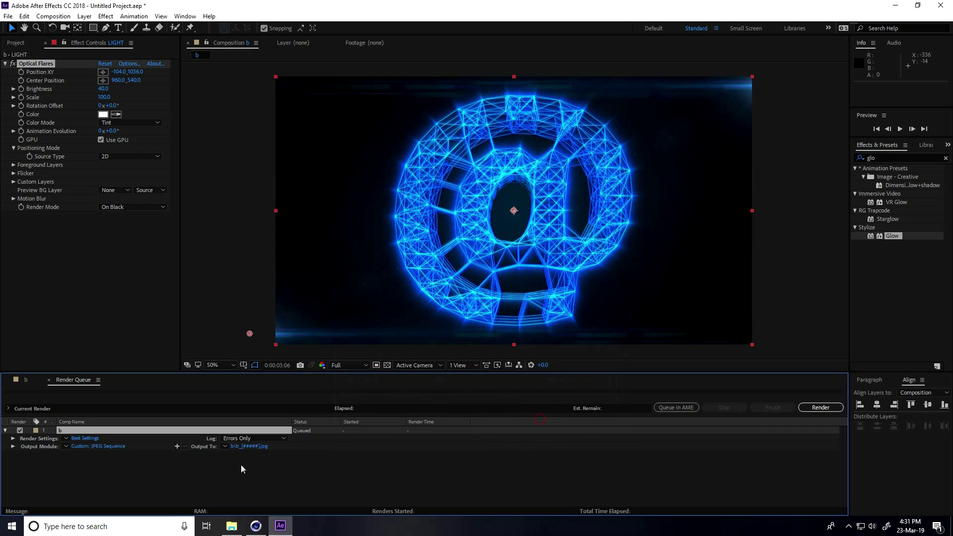
Step: Direct the output to the Desktop's pnf new folder and start the render
{"action": "left_click", "coordinate": [250, 447]}
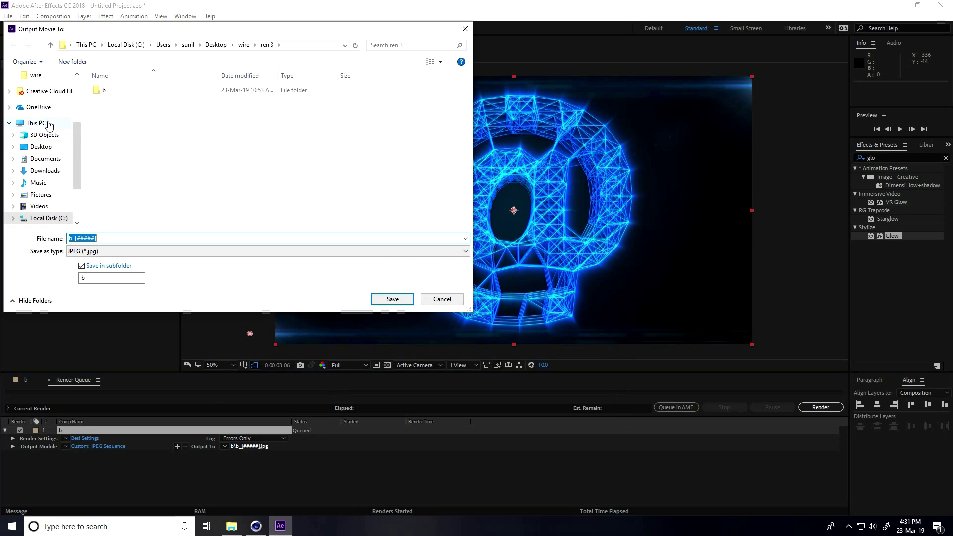
{"action": "left_click", "coordinate": [41, 147]}
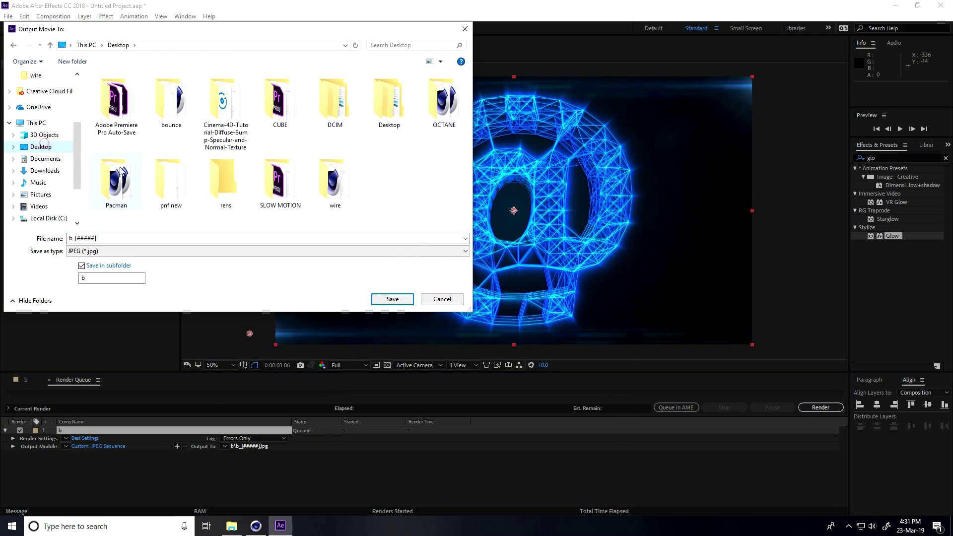
{"action": "double_click", "coordinate": [171, 181]}
{"action": "left_click", "coordinate": [392, 299]}
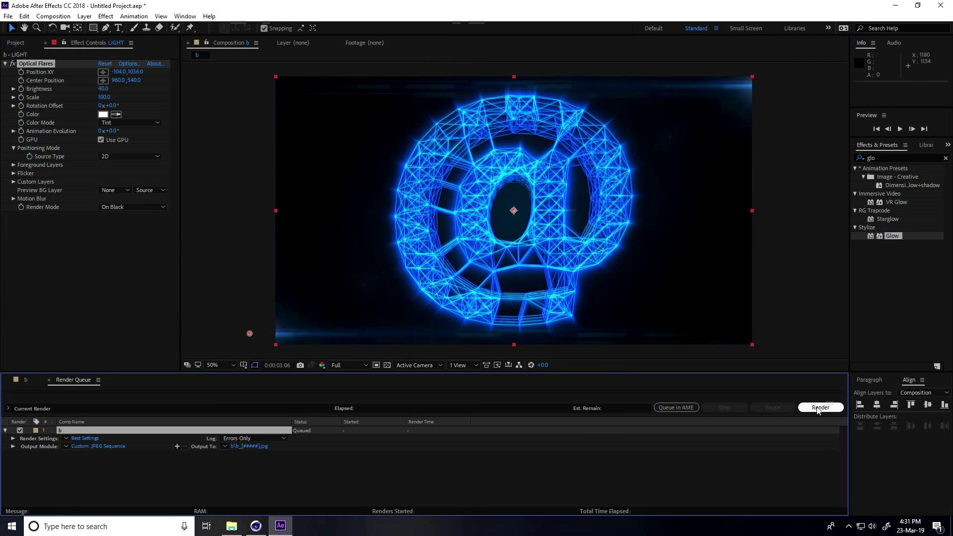
{"action": "left_click", "coordinate": [819, 408]}
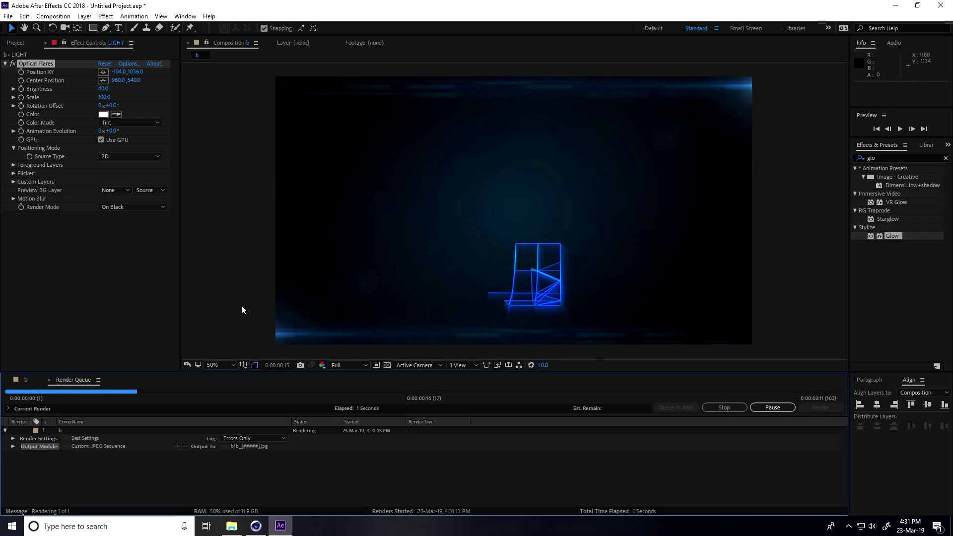